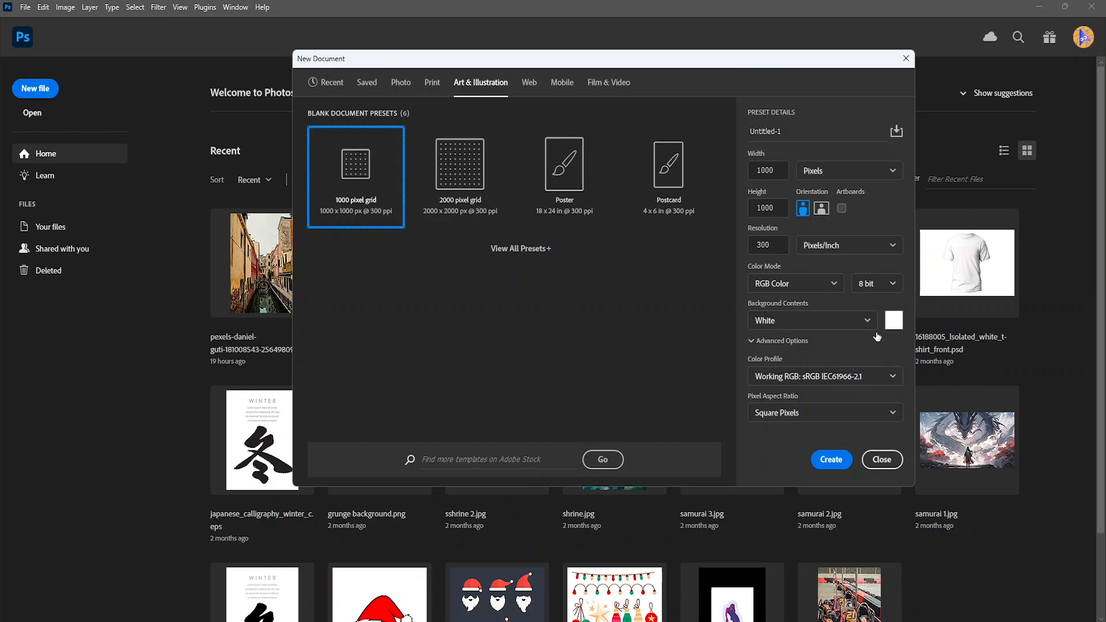
- Create a 1000 x 1000 pixel RGB document at 300 pixels/inch with a white background
left_click(829, 459)
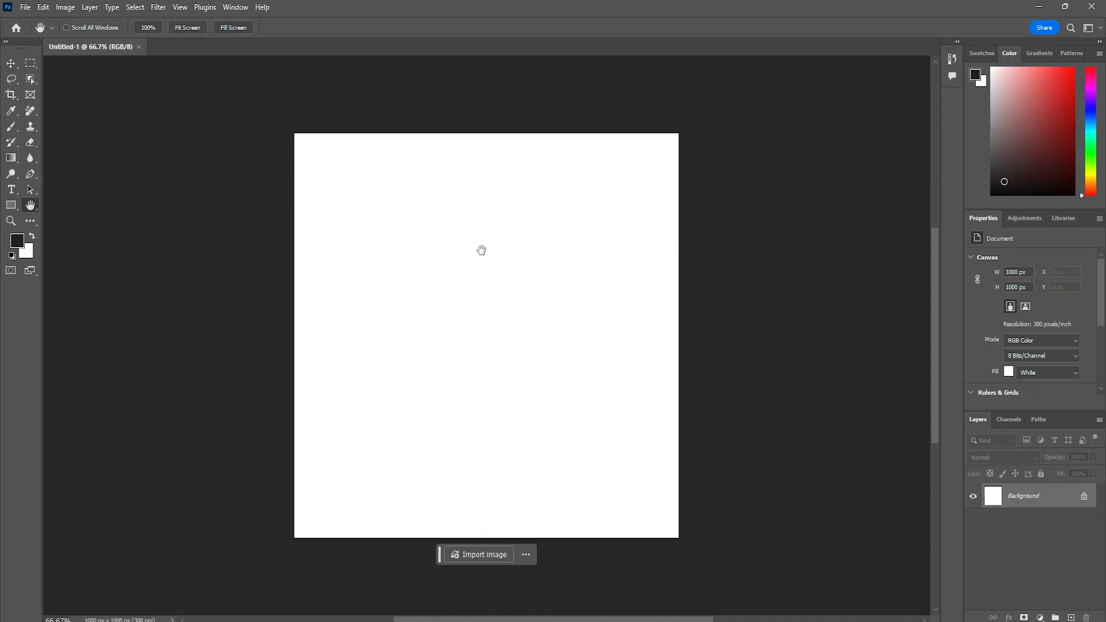
scroll(482, 251, "right", 1)
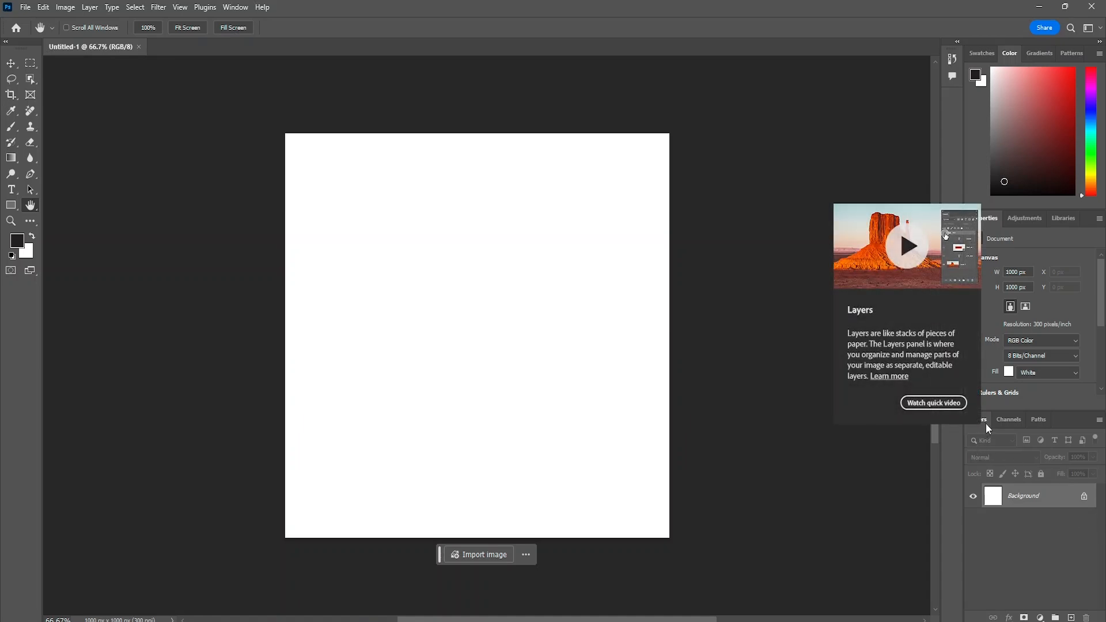
- Switch to the horizontal Type tool and draw a wide text box across the middle of the canvas
left_click(10, 190)
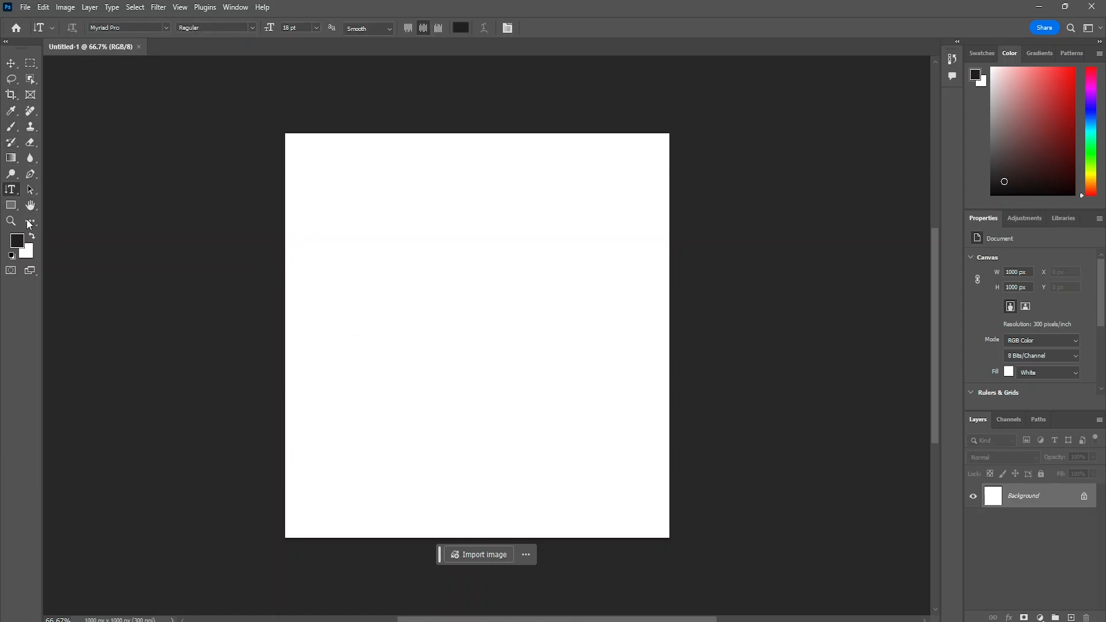
right_click(11, 190)
left_click(88, 192)
left_click_drag(346, 247, 375, 268)
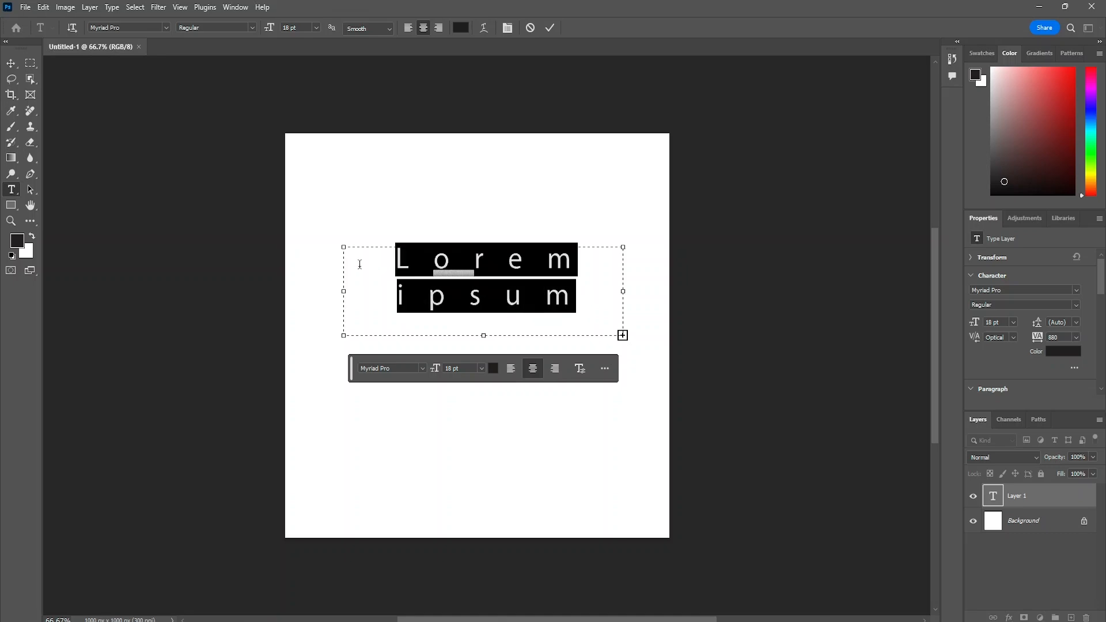
- Replace the placeholder text in the text box with "Tro"
type("dolor sit")
left_click(360, 264)
double_click(444, 295)
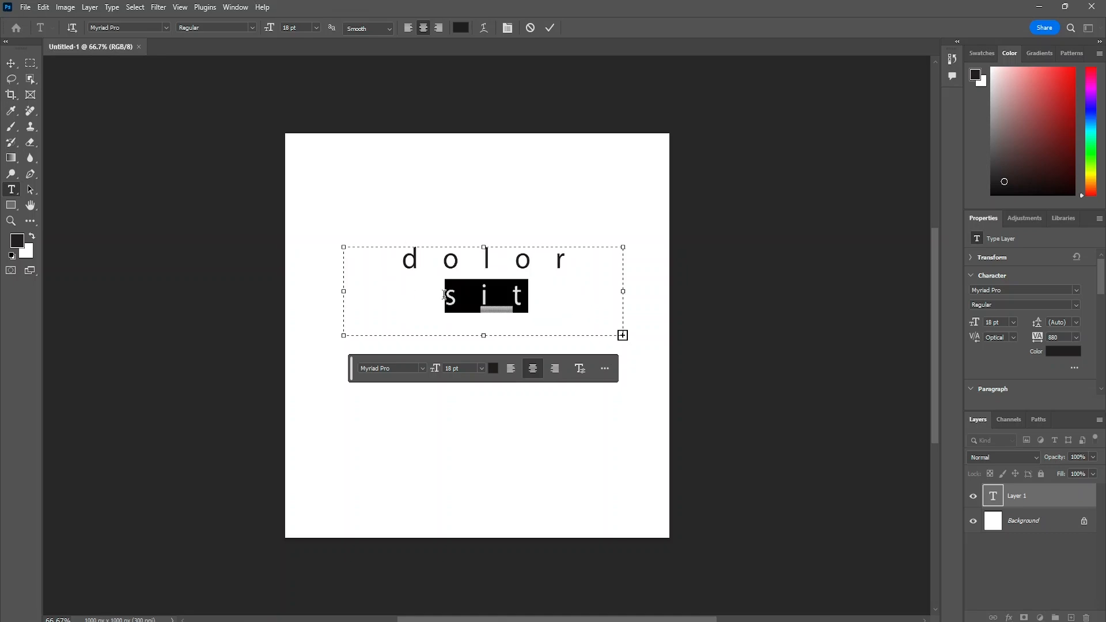
key("ctrl+a")
key("BackSpace")
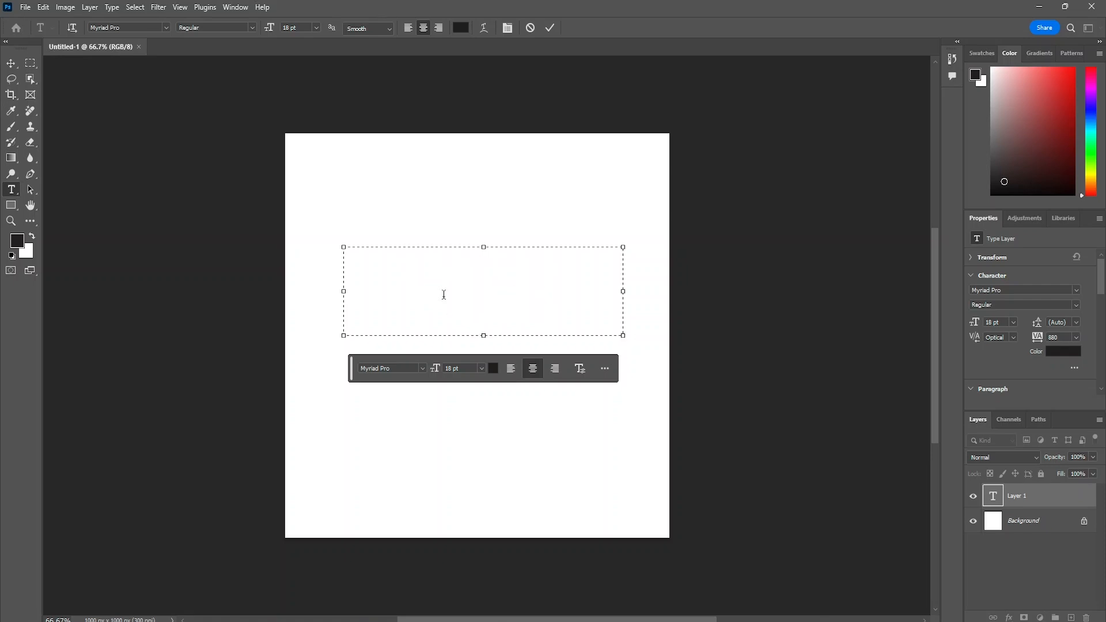
type("Tro")
- Set the font size of the whole word "Tro" to 72 pt
left_click_drag(550, 251, 350, 237)
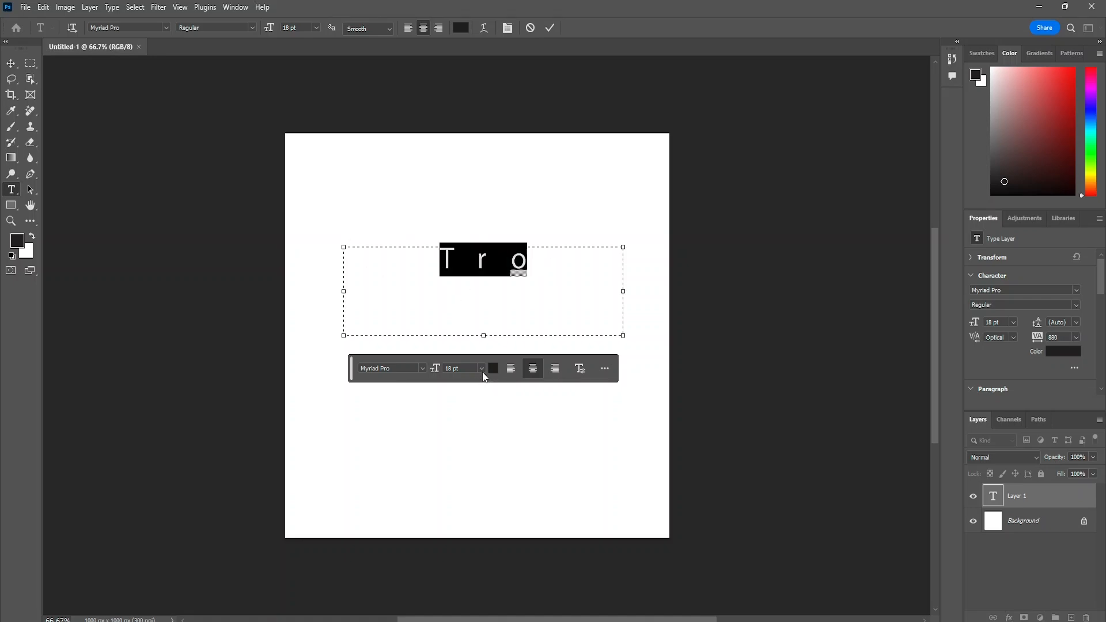
left_click(482, 371)
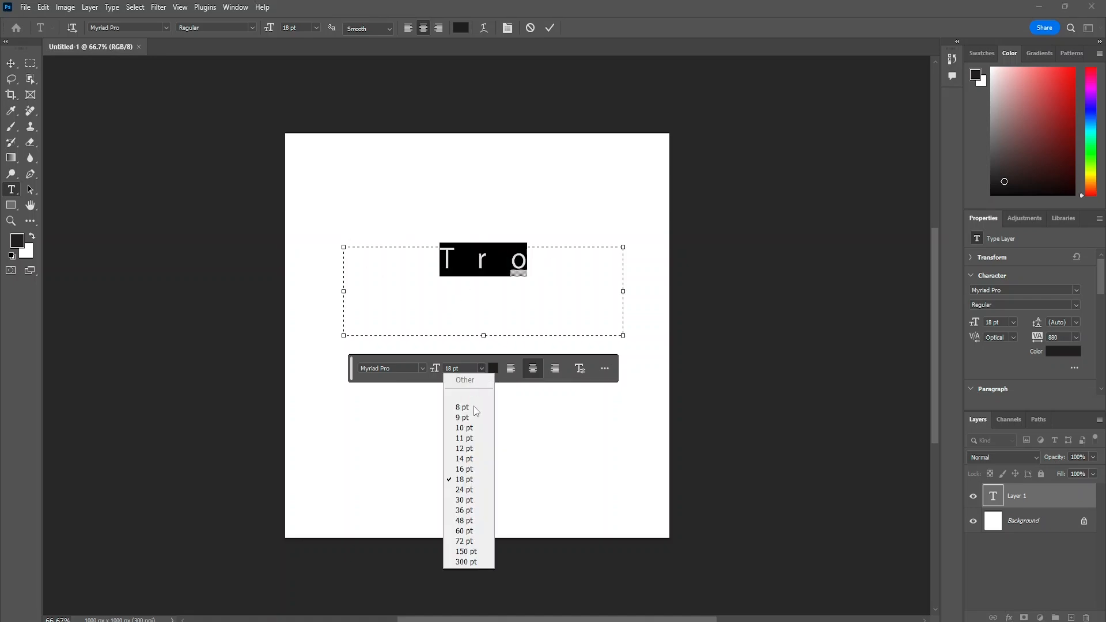
left_click(469, 541)
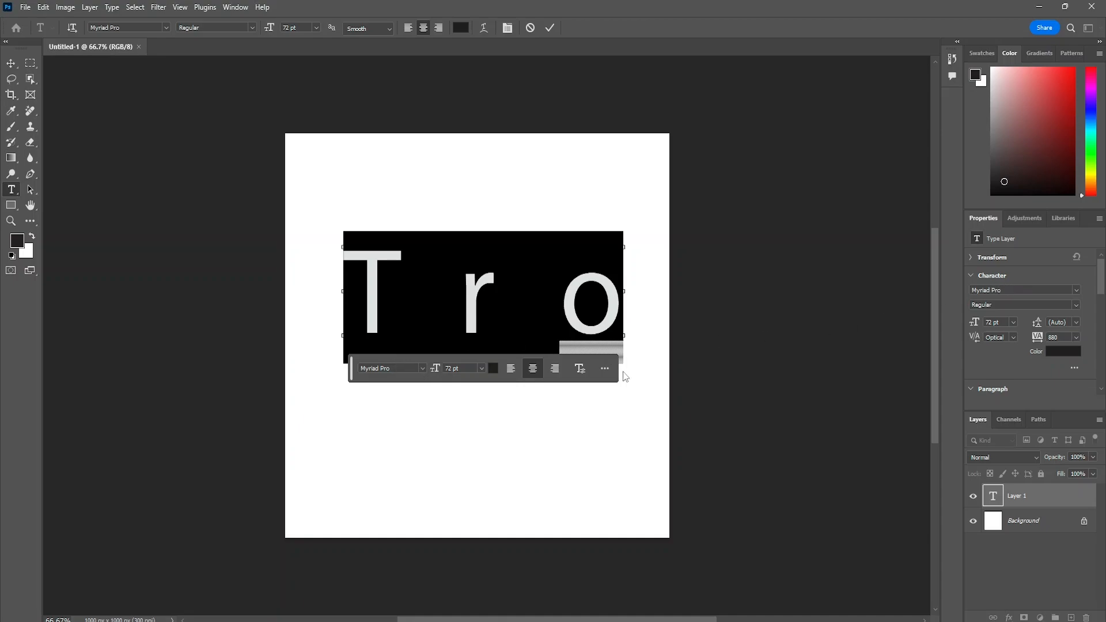
- Set the font of the word "Tro" to ZCOOL KuaiLe and commit the text
left_click(1077, 293)
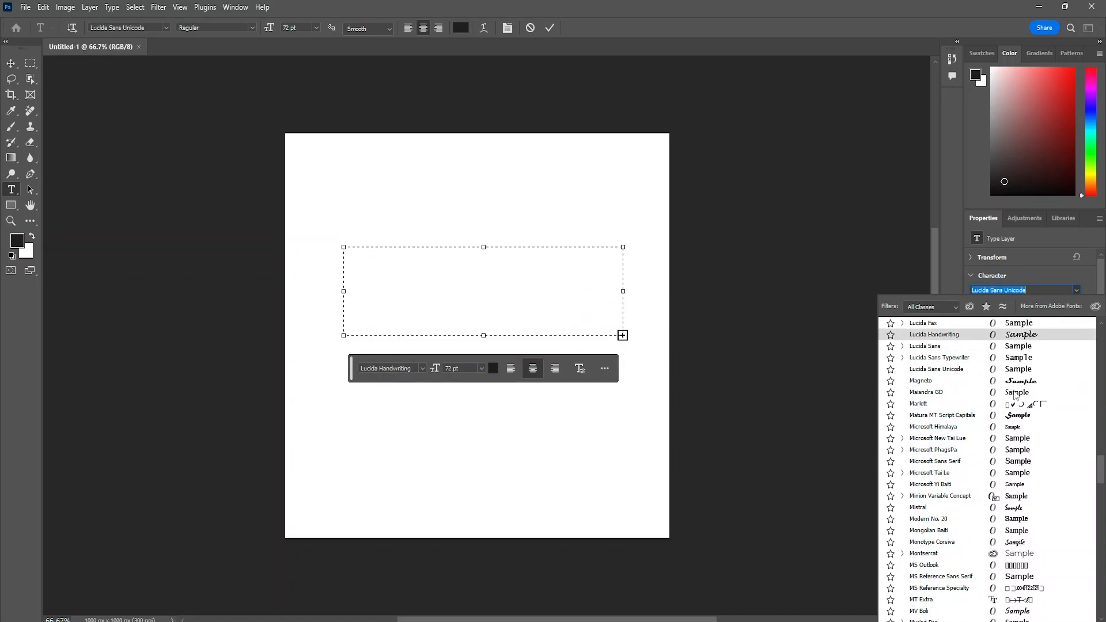
scroll(1019, 427, "down", 1)
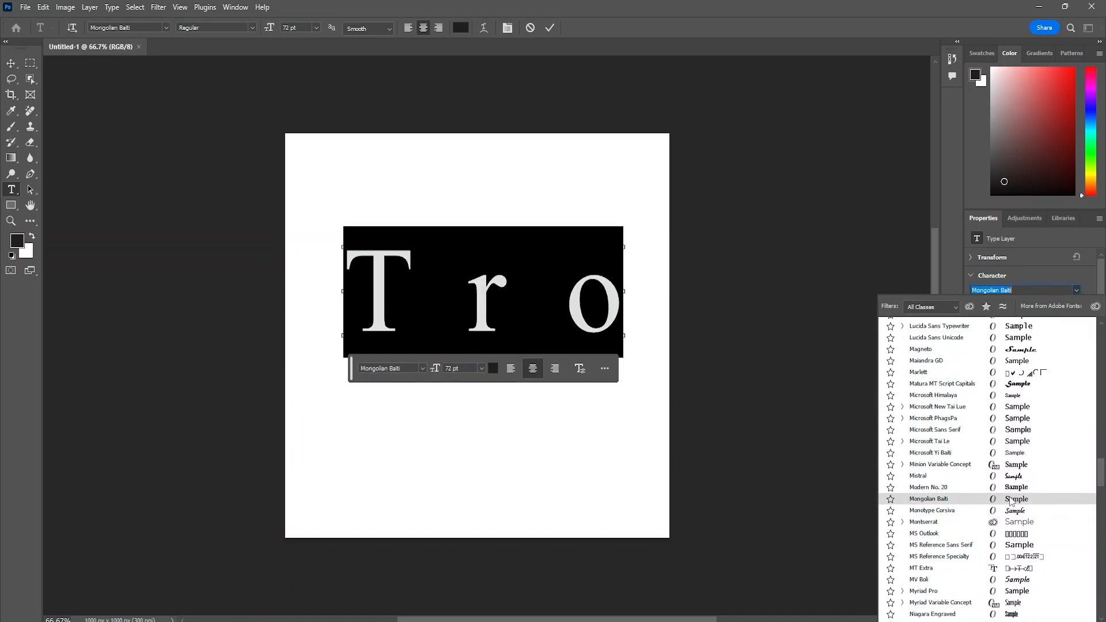
scroll(1012, 501, "down", 1)
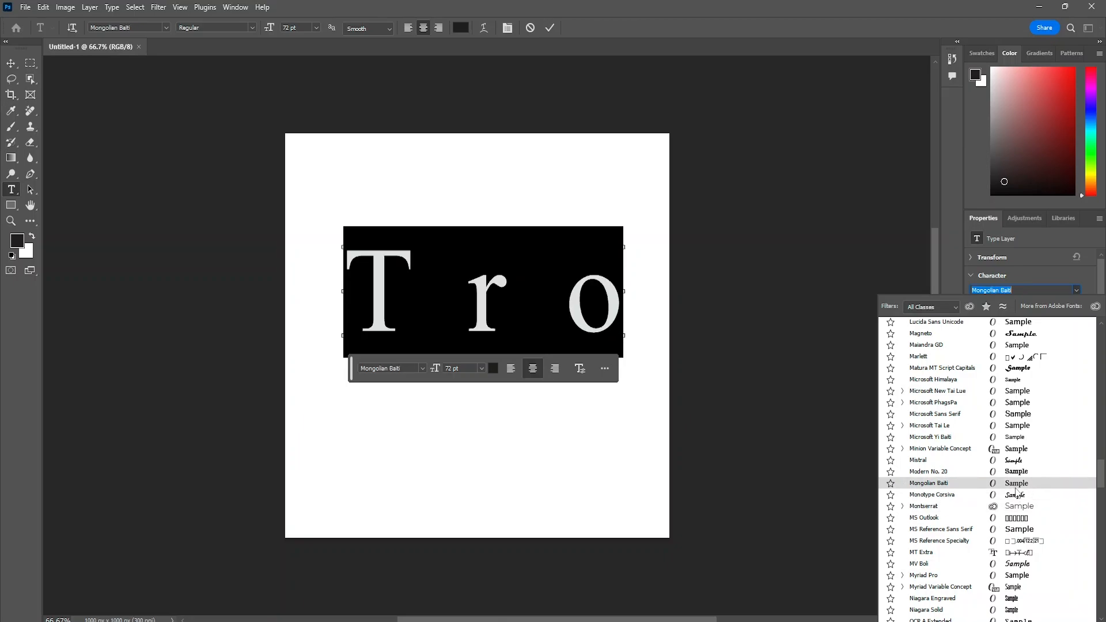
scroll(1015, 491, "down", 1)
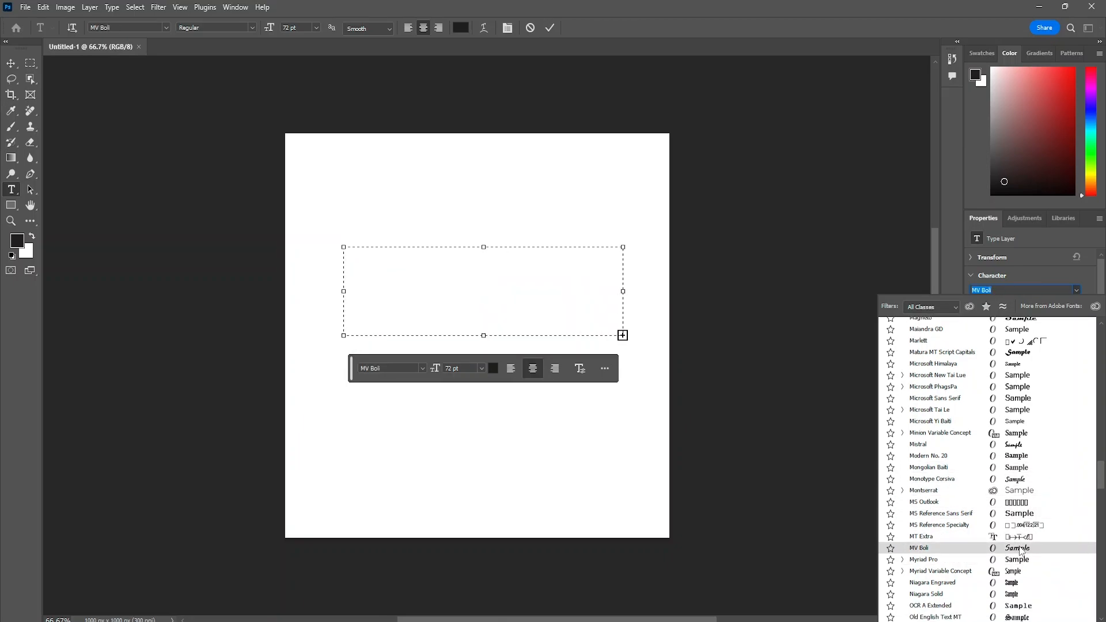
scroll(1014, 561, "down", 7)
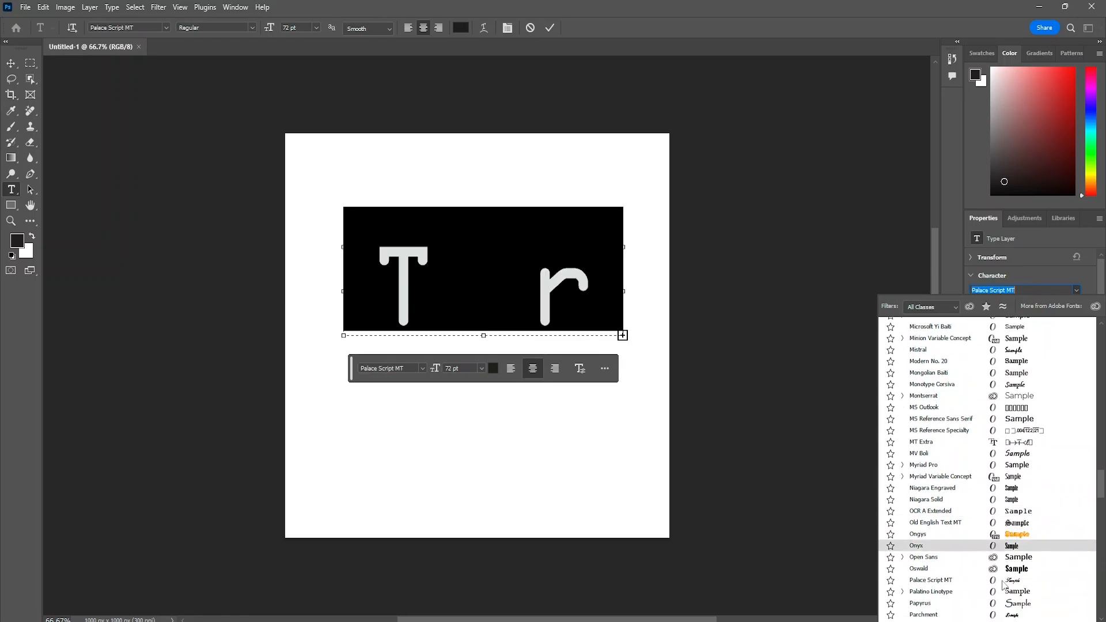
scroll(1011, 576, "down", 3)
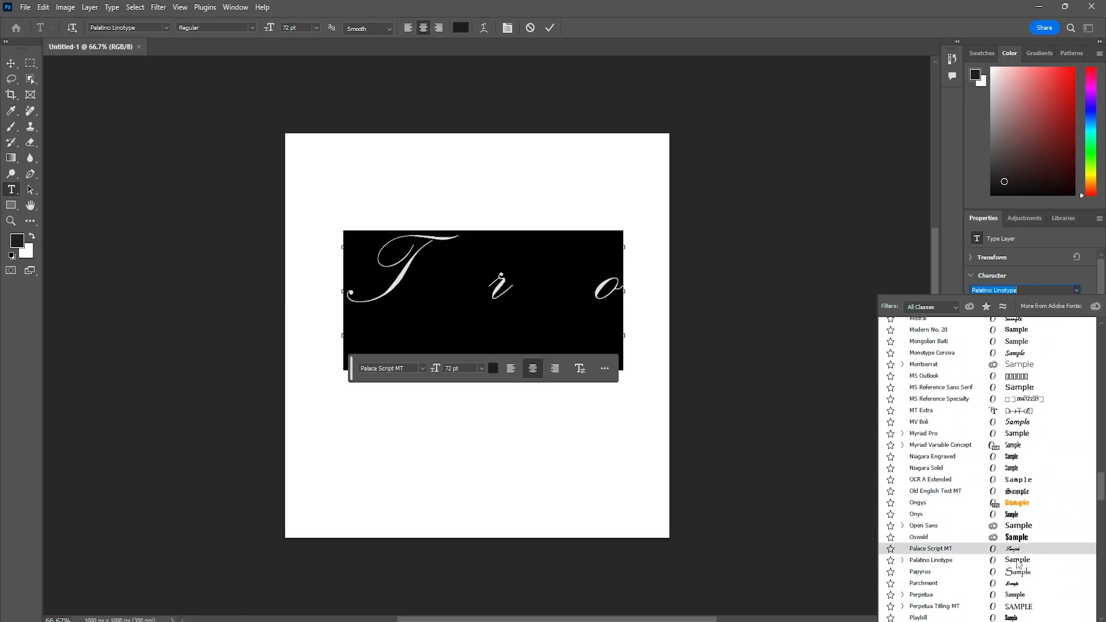
scroll(1018, 563, "down", 8)
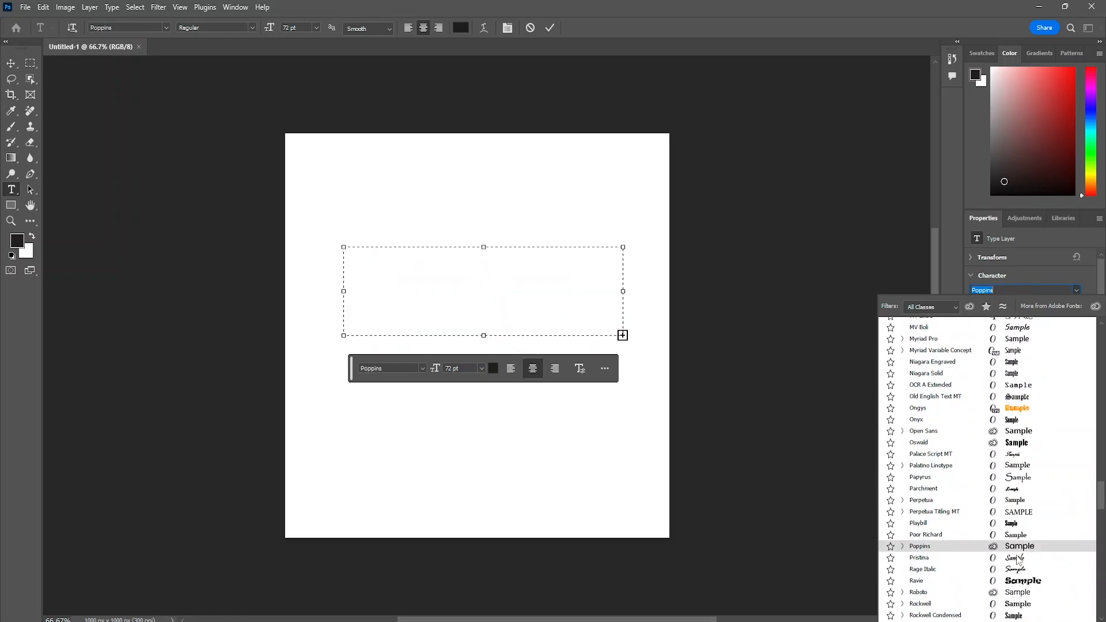
scroll(1019, 524, "down", 7)
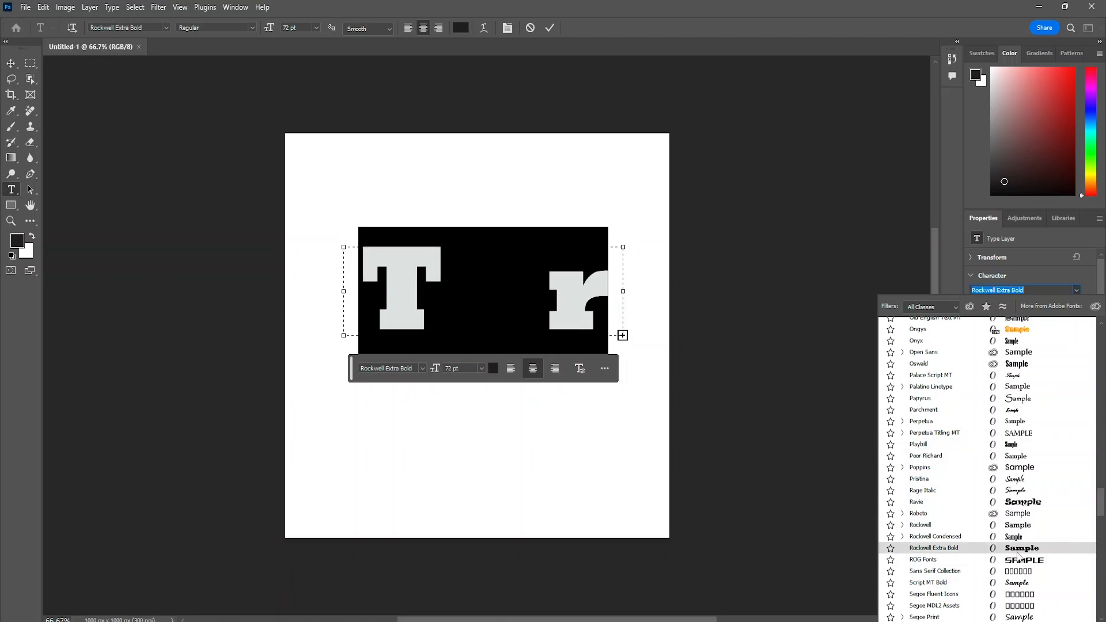
scroll(1018, 557, "down", 14)
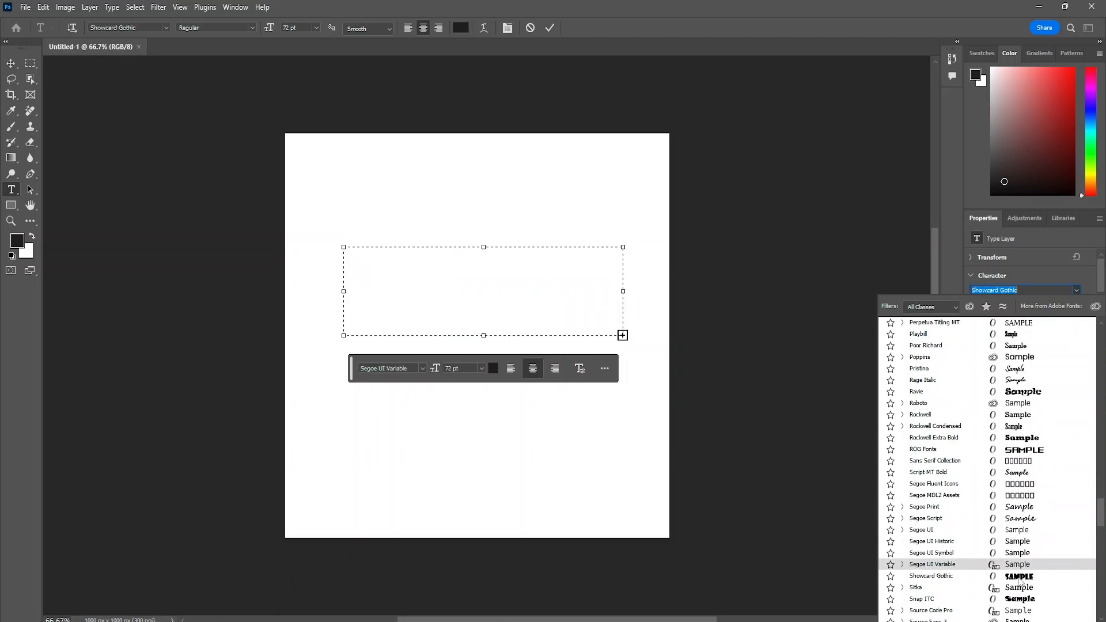
scroll(1018, 583, "down", 19)
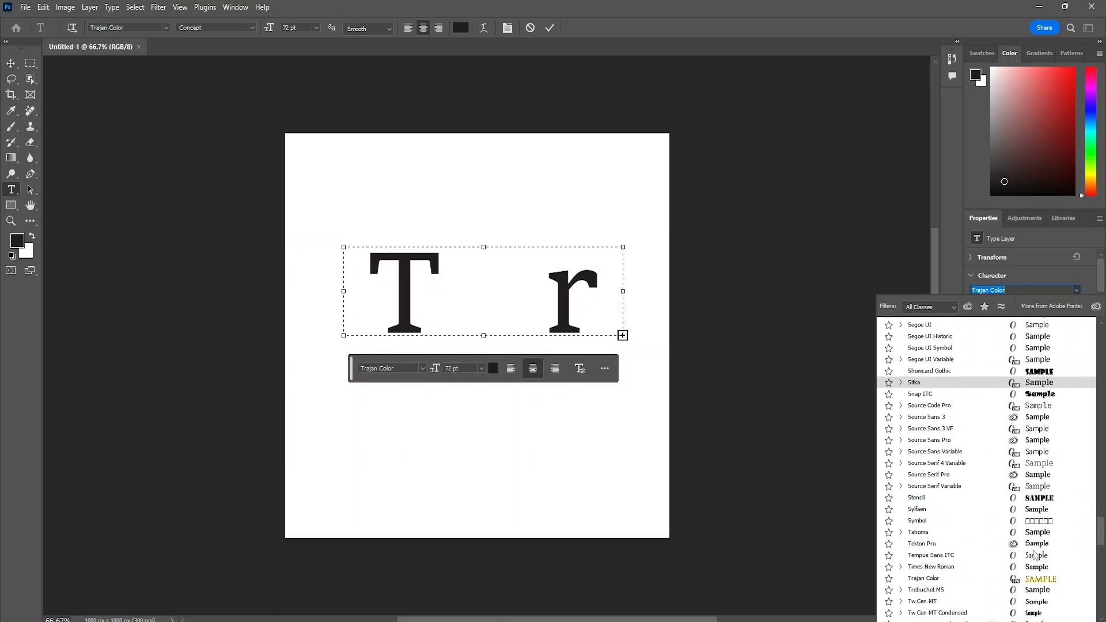
left_click(1041, 481)
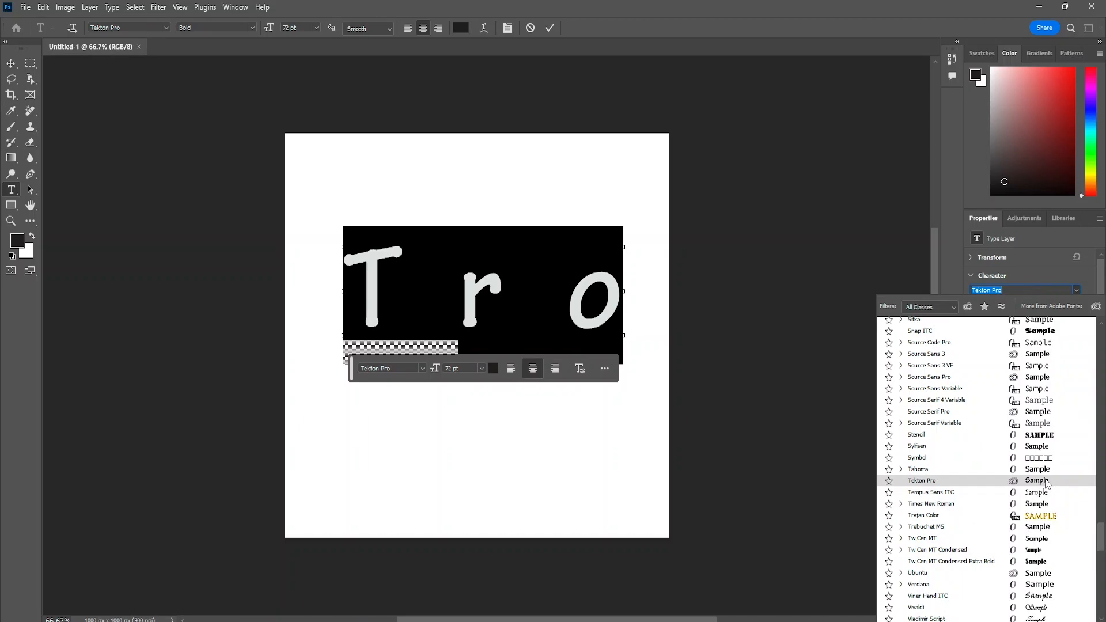
scroll(1043, 487, "down", 10)
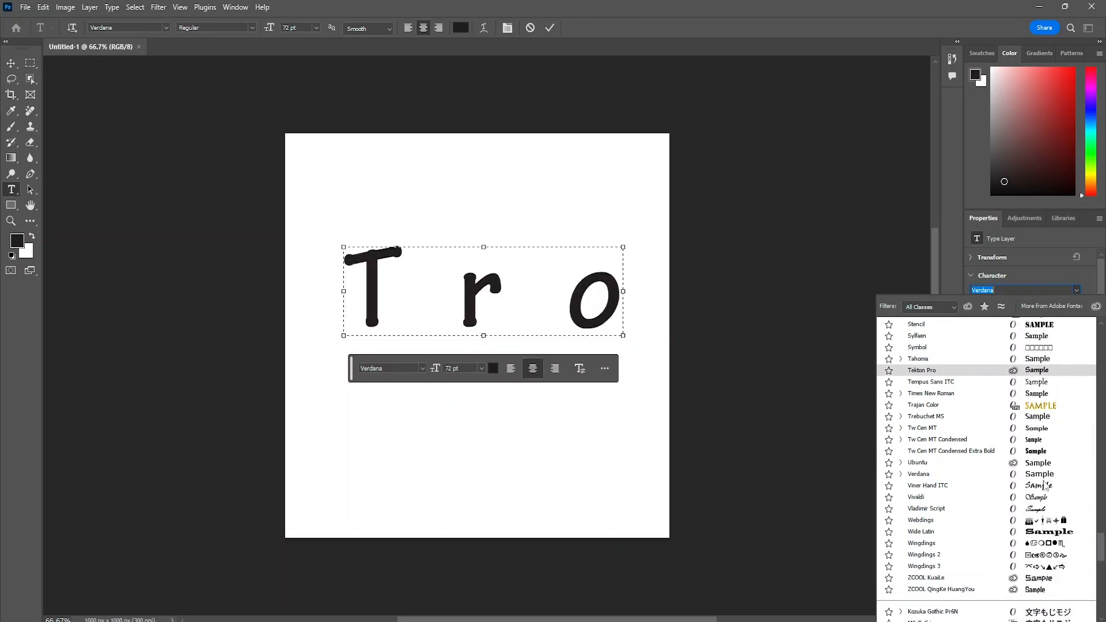
left_click(1031, 582)
left_click(825, 428)
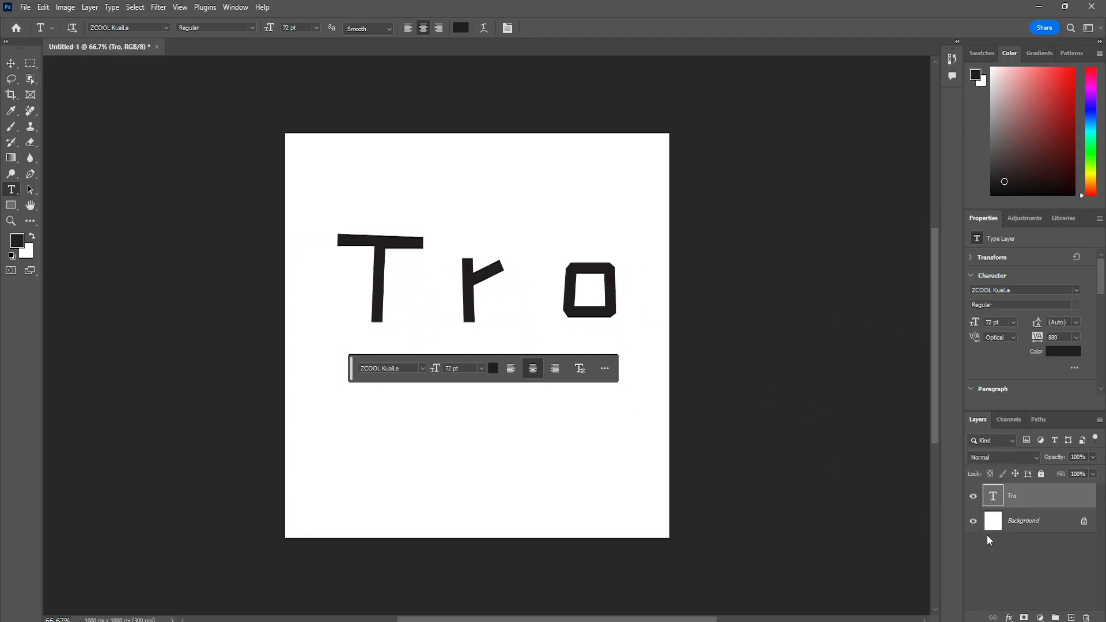
- Rasterize the Tro text layer and check its transparency by briefly hiding the Background layer
left_click(1010, 522)
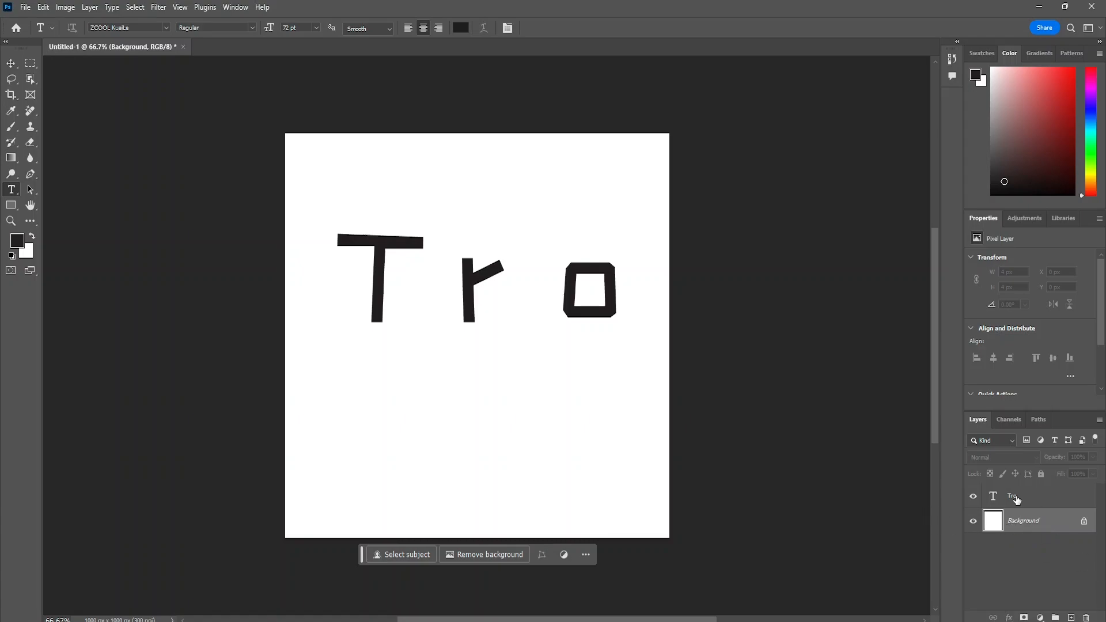
left_click(1016, 499)
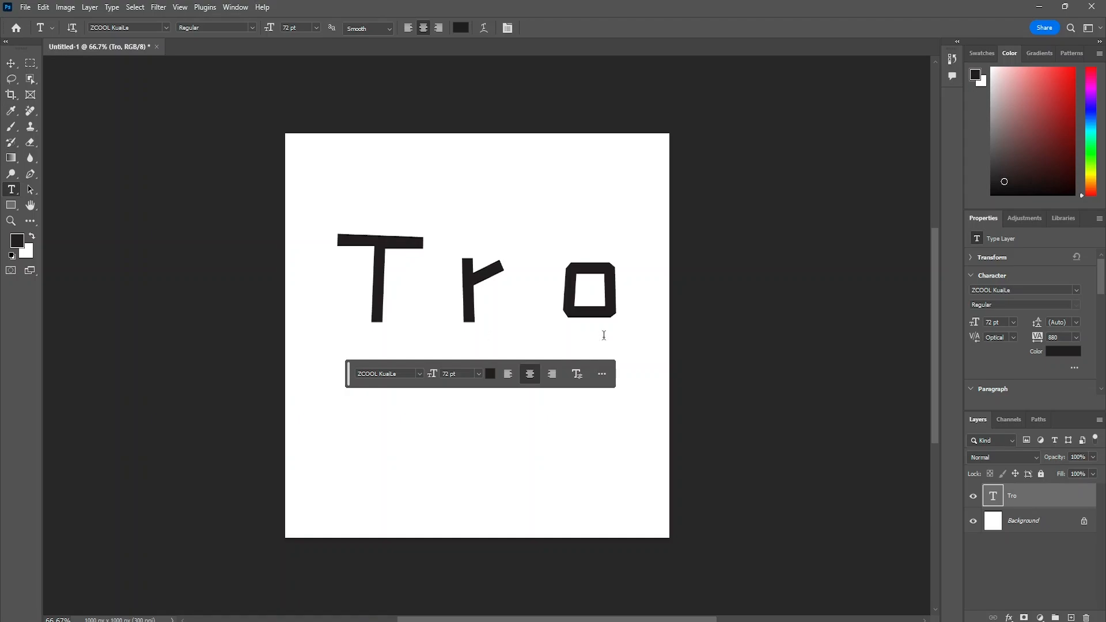
right_click(1012, 499)
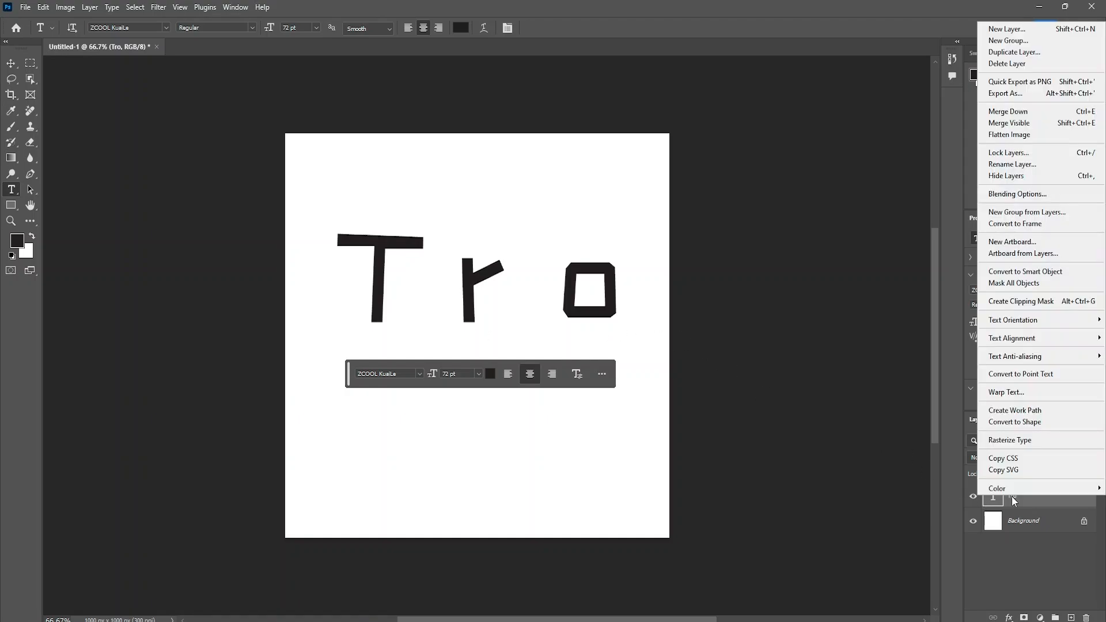
left_click(1012, 442)
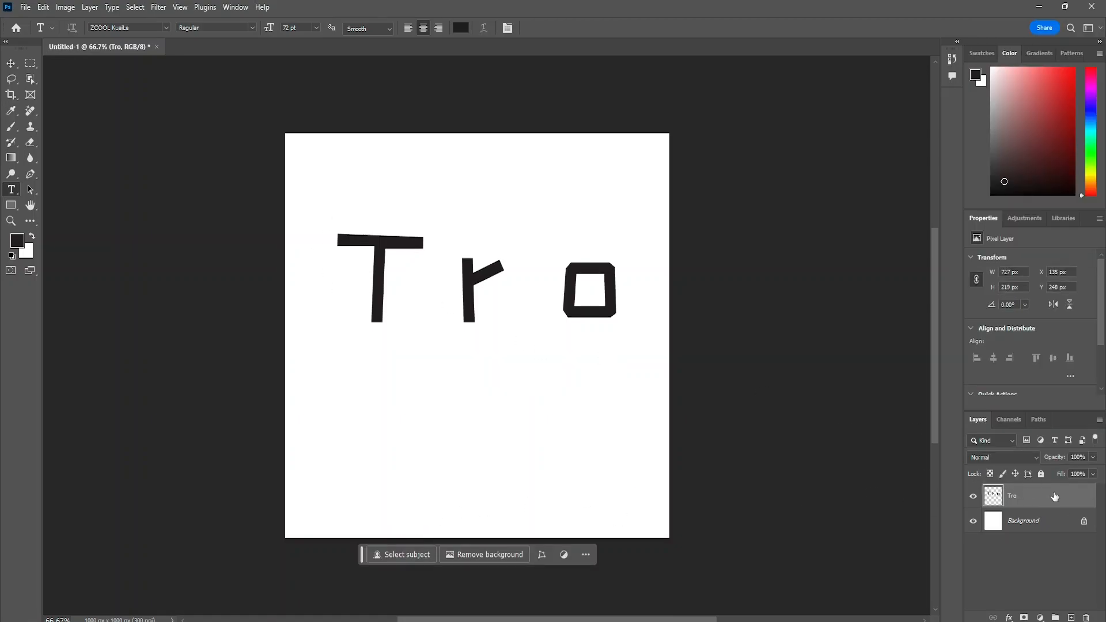
left_click(973, 522)
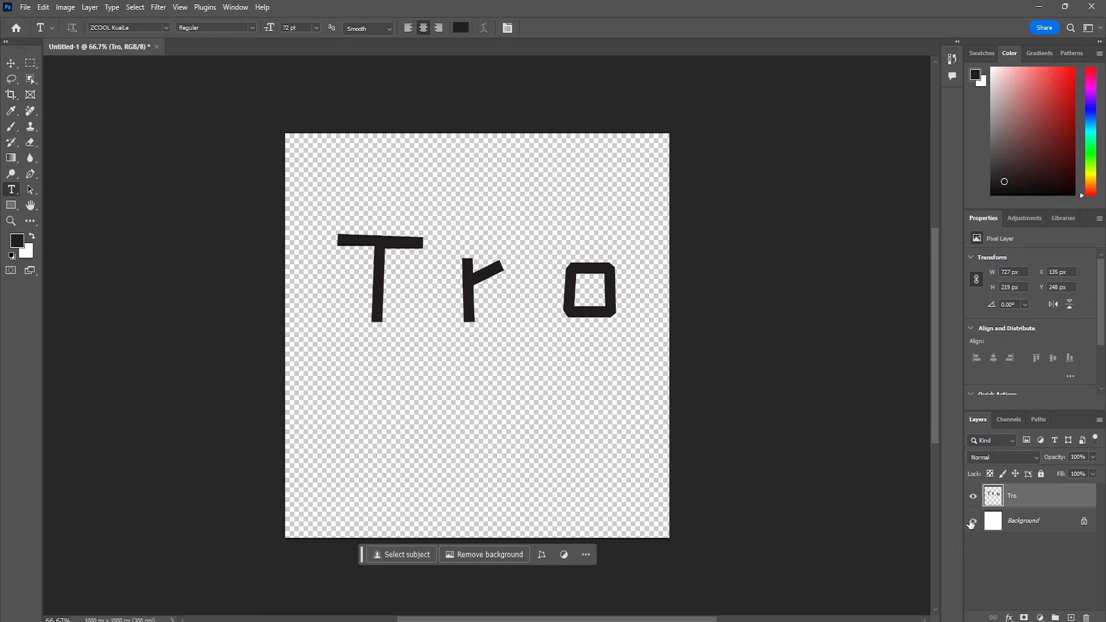
left_click(973, 521)
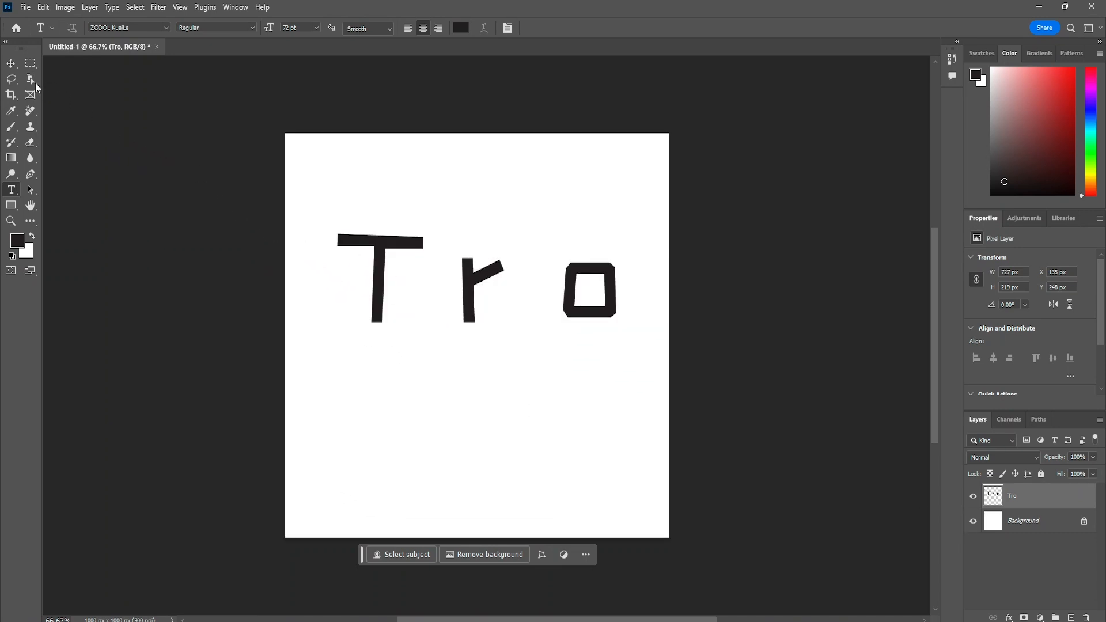
- Enclose the letter T in a rectangular marquee selection and cut it to its own layer
left_click(31, 64)
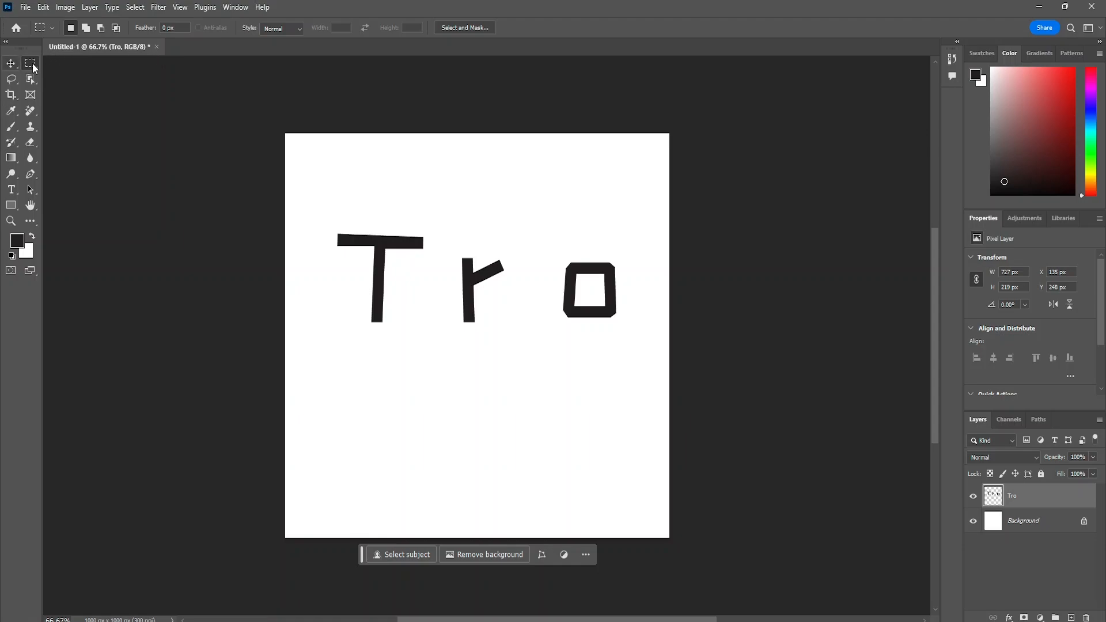
left_click_drag(317, 201, 443, 368)
right_click(384, 279)
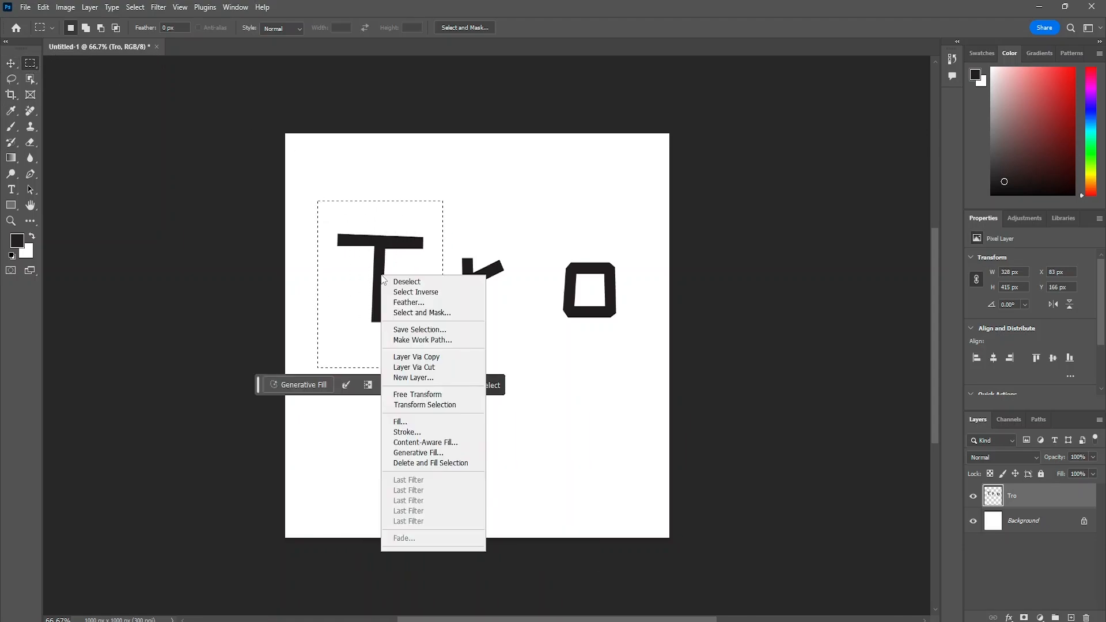
left_click(427, 368)
- Enclose the letter r in a rectangular marquee selection and cut it from the Tro layer to its own layer
left_click_drag(458, 233, 527, 364)
right_click(490, 275)
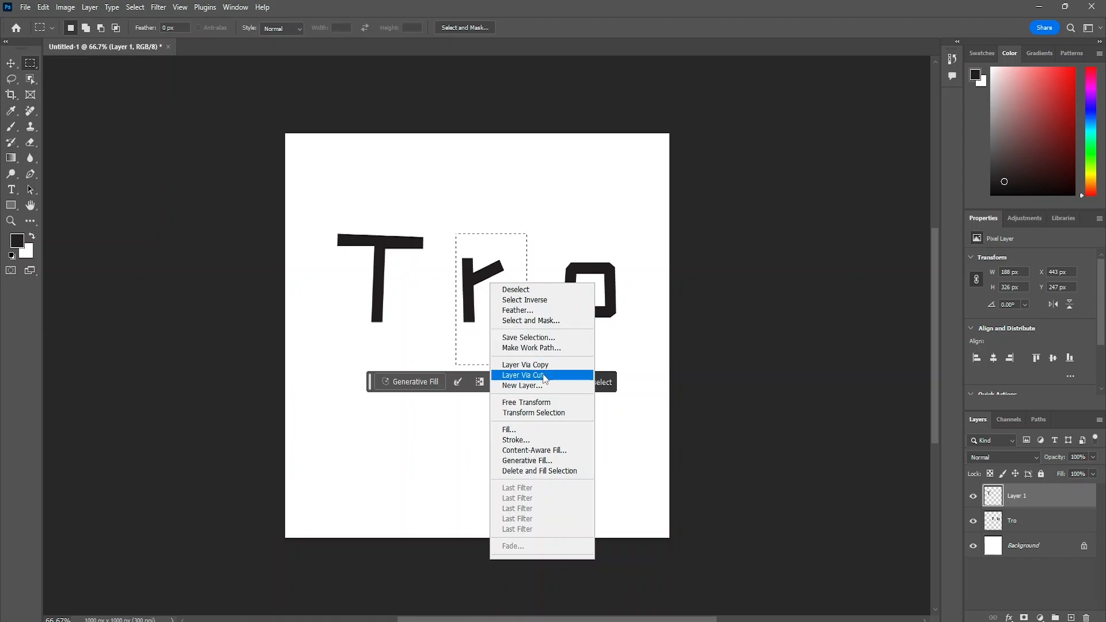
left_click(521, 372)
left_click(546, 240)
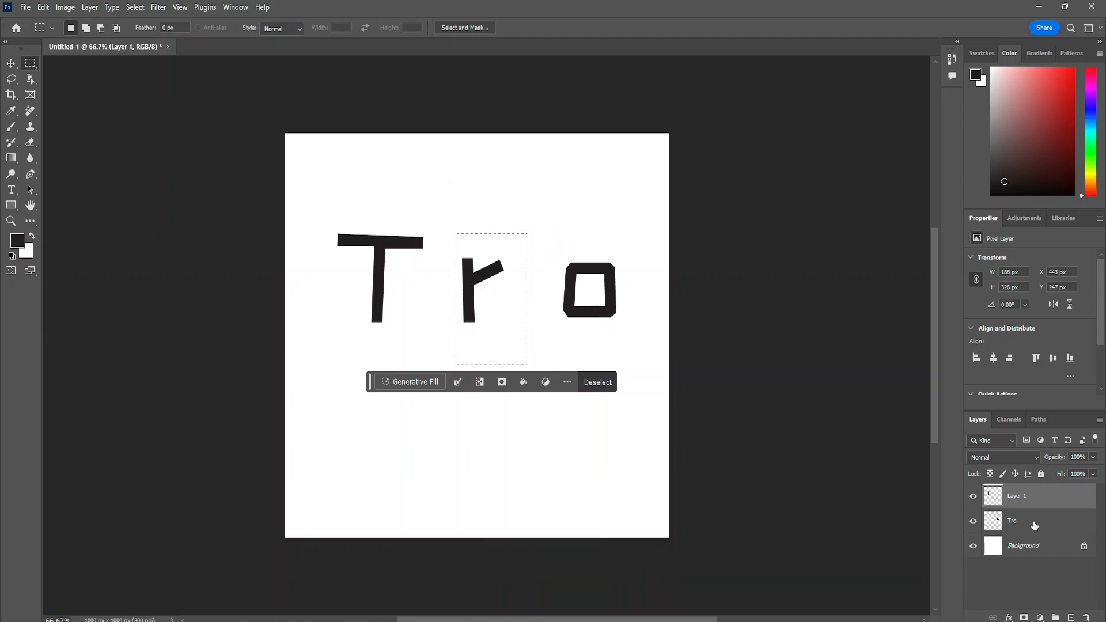
key("alt+bracketleft")
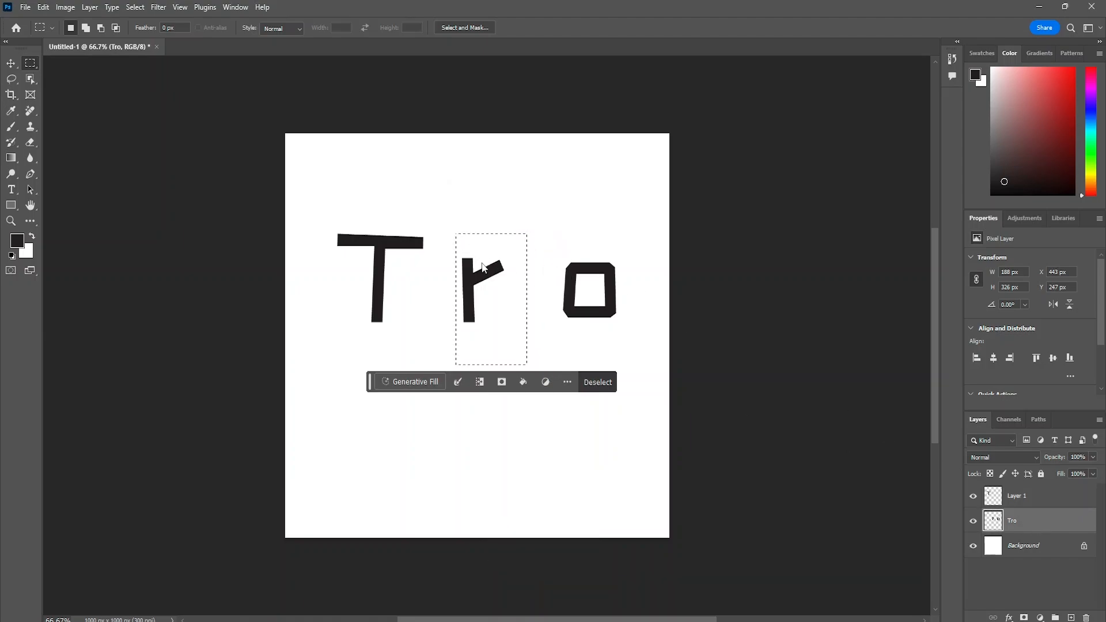
right_click(484, 264)
left_click(557, 357)
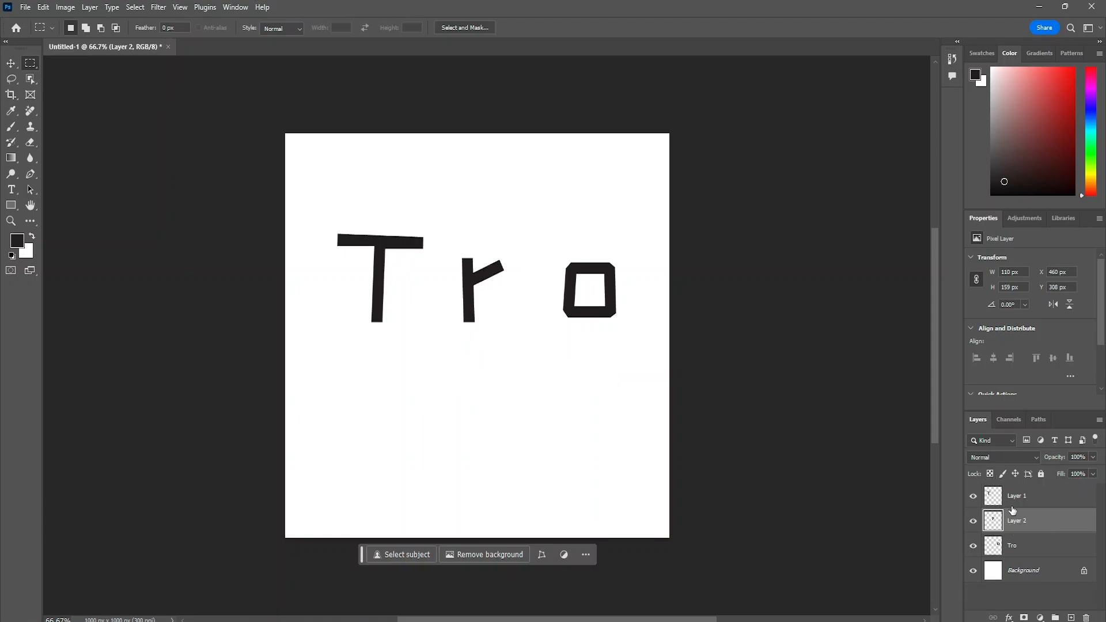
- Enclose the letter o in a rectangular marquee selection and cut it from the Tro layer to its own layer
left_click(1024, 548)
left_click_drag(547, 245, 636, 343)
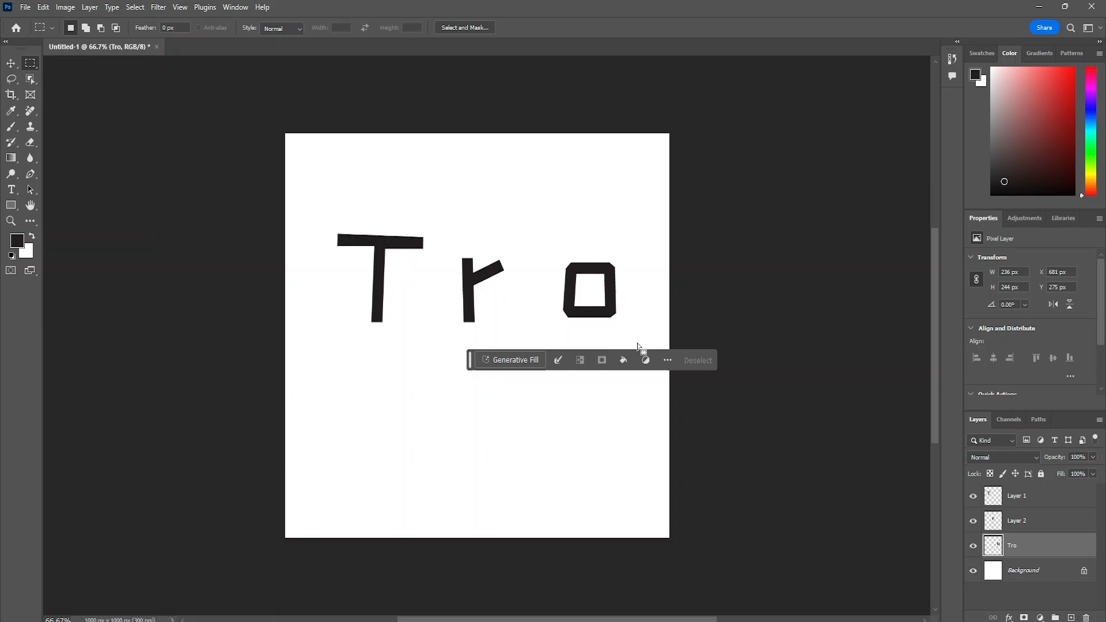
right_click(596, 275)
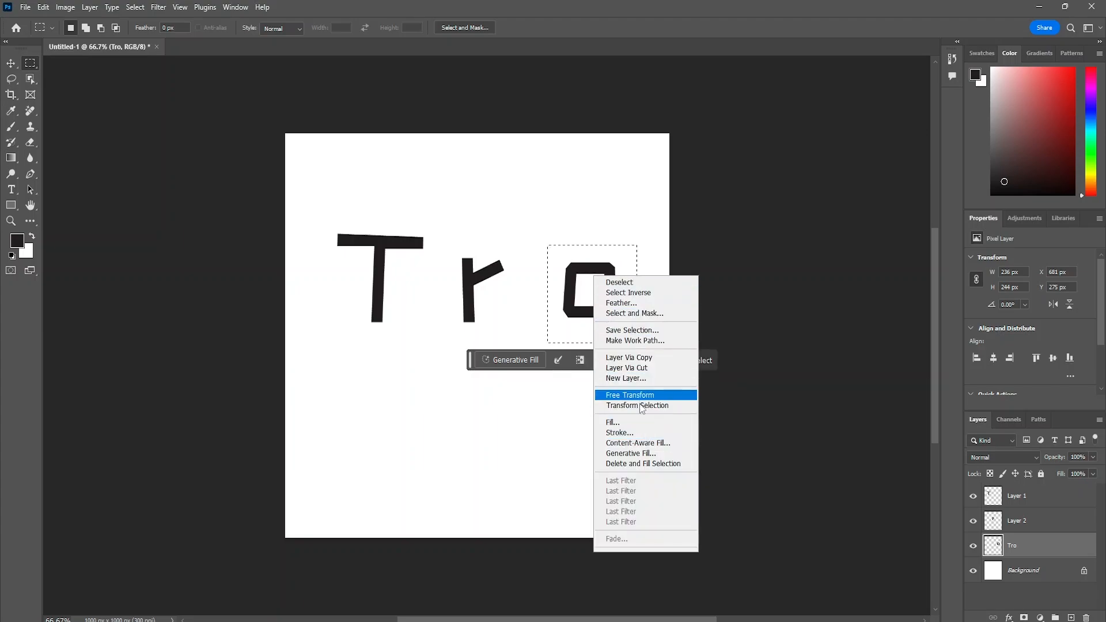
left_click(650, 373)
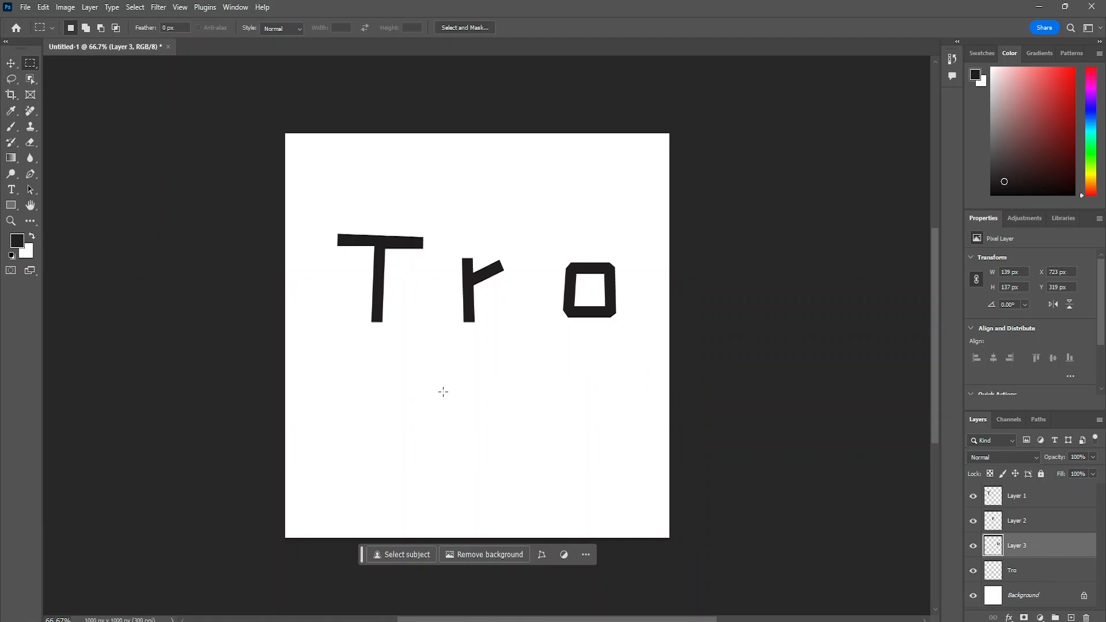
- With Layer 1 active, start a Pen path at the lower-left corner of the r and curve it up the stem's right edge
left_click(998, 502)
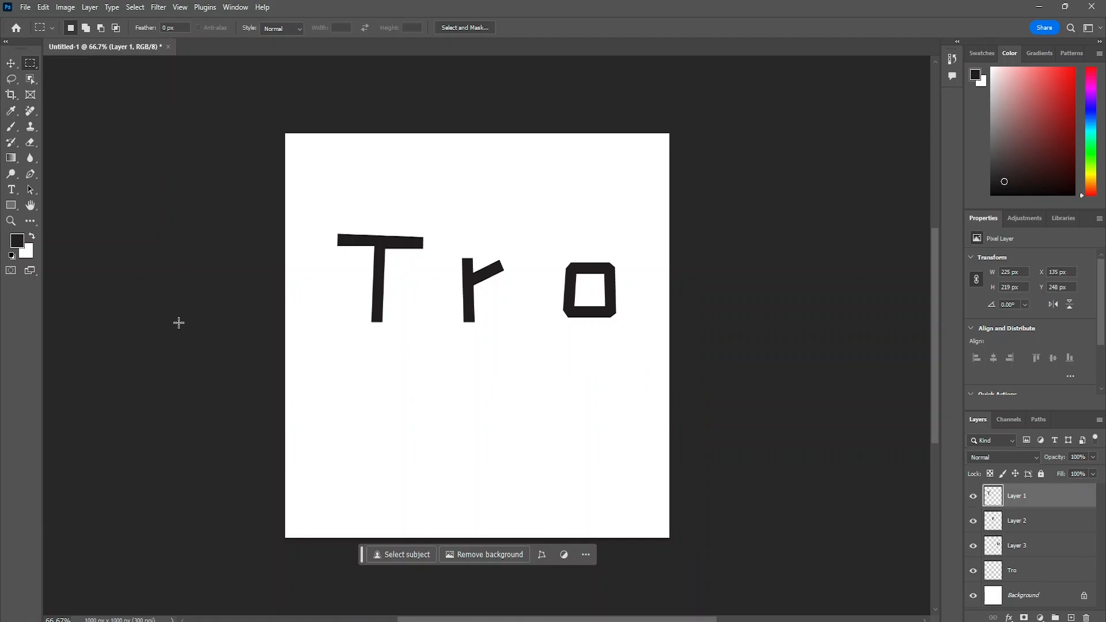
scroll(474, 301, "up", 3)
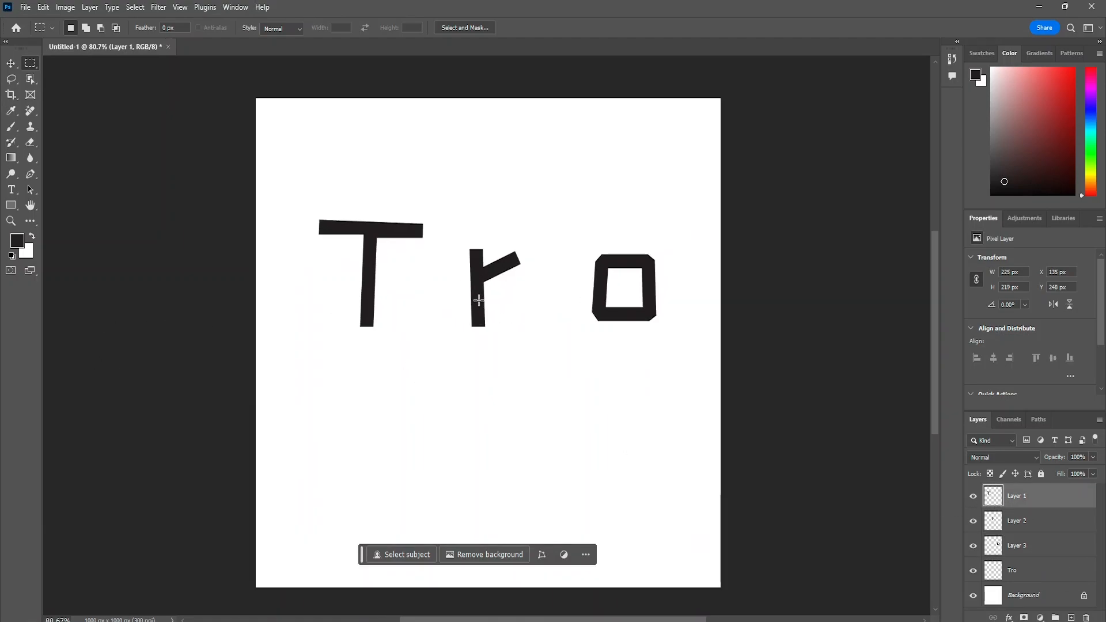
scroll(268, 251, "up", 1)
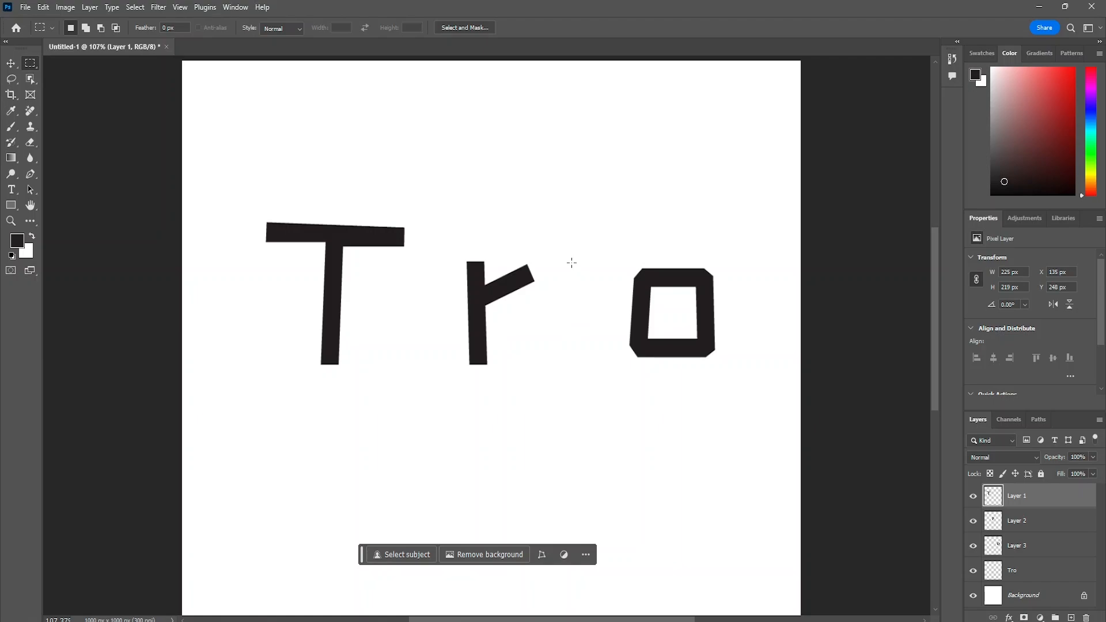
left_click(31, 176)
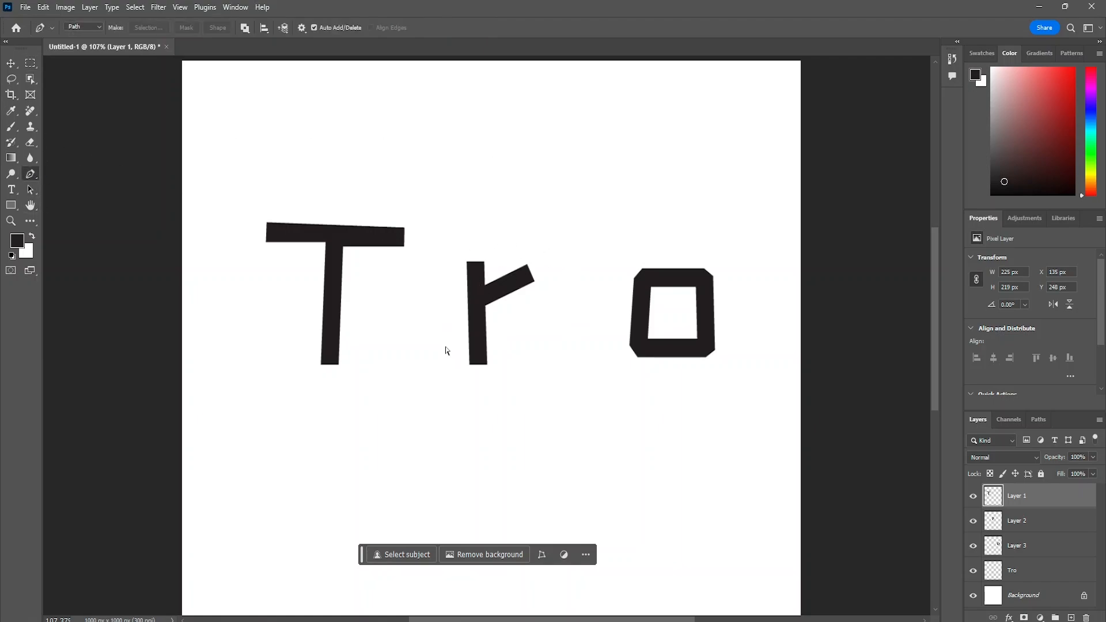
scroll(518, 344, "left", 4)
scroll(571, 340, "right", 2)
scroll(491, 334, "up", 9)
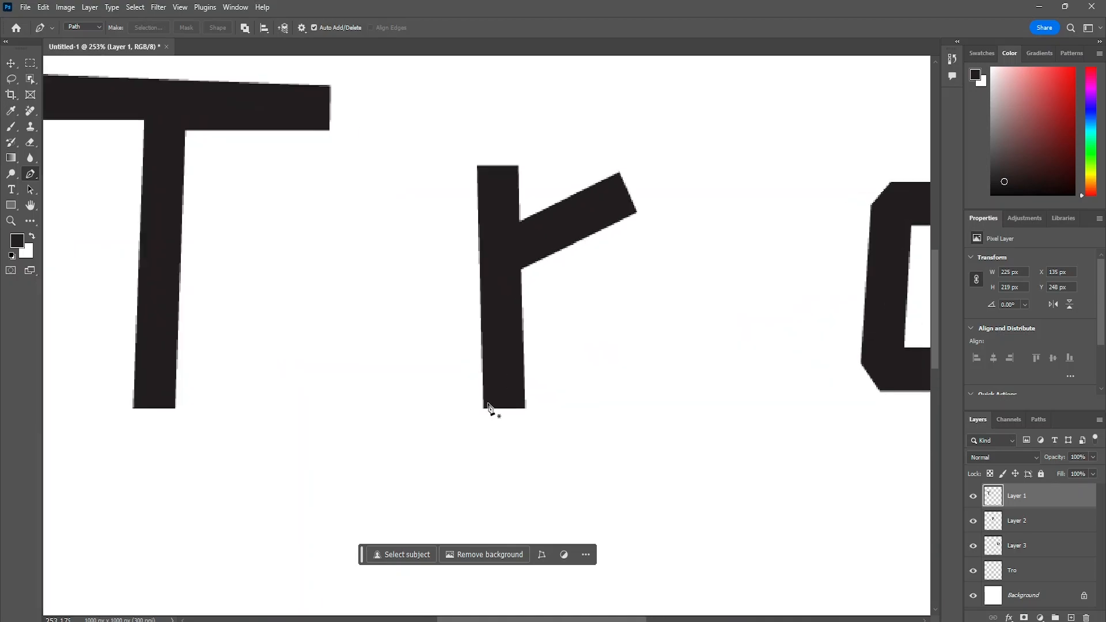
scroll(487, 410, "up", 5)
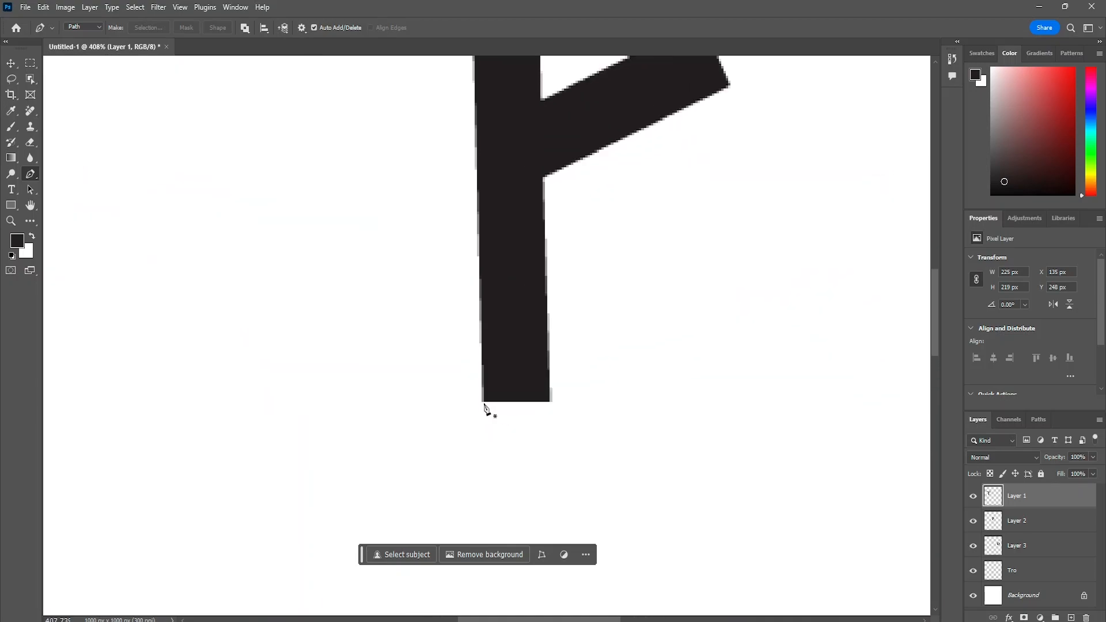
left_click(482, 402)
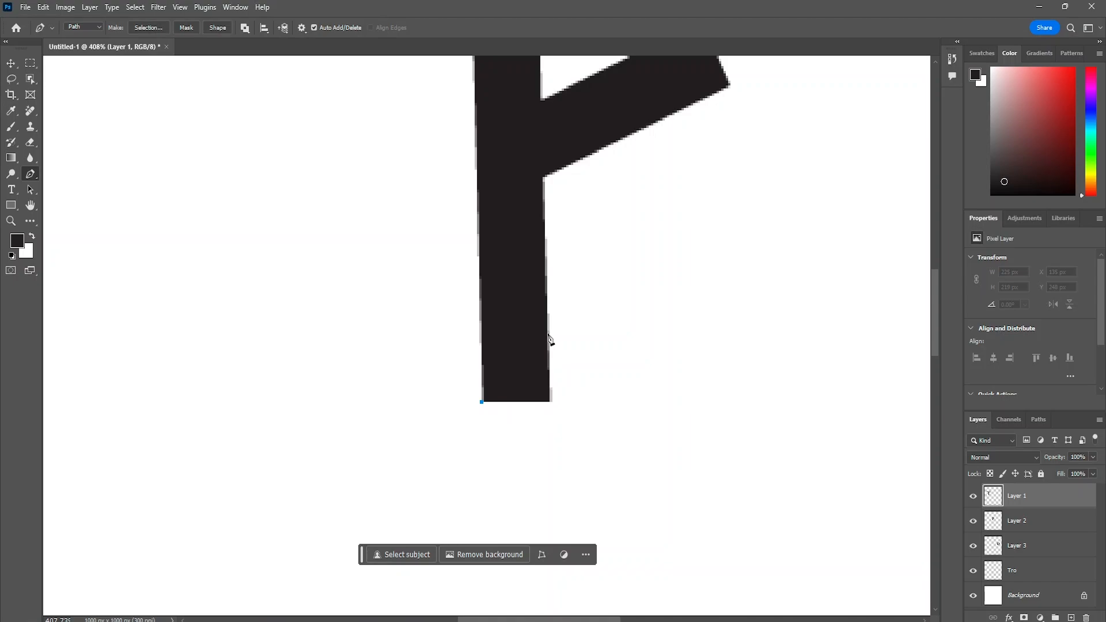
left_click_drag(547, 333, 548, 306)
left_click_drag(547, 263, 545, 258)
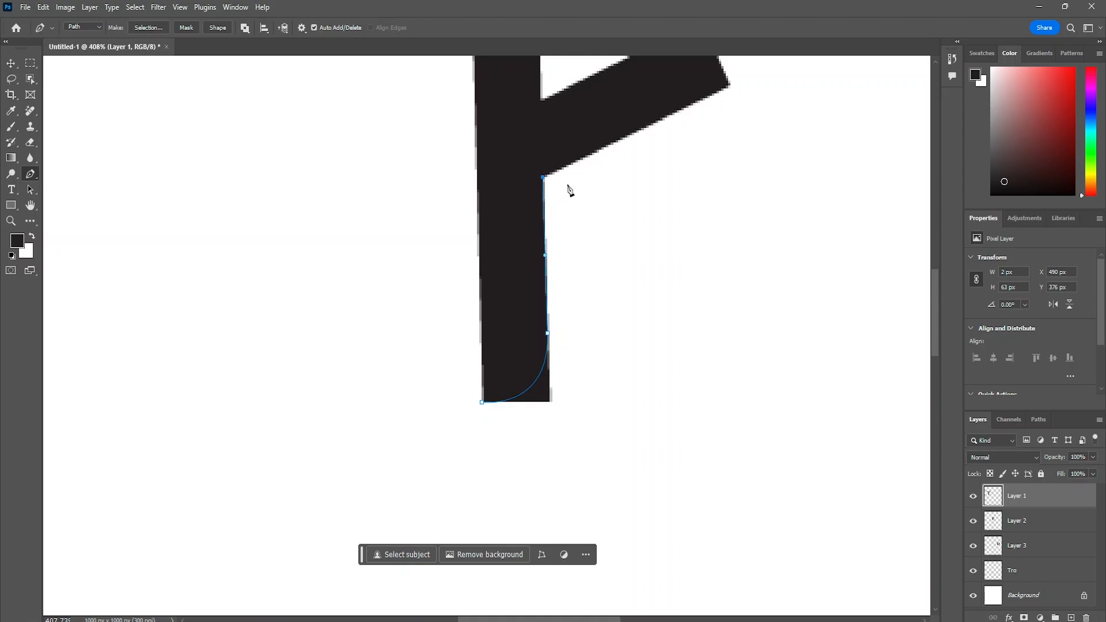
- Undo the last anchor and place a curved anchor on the underside of the r's arm instead
scroll(685, 168, "up", 2)
key("ctrl+z")
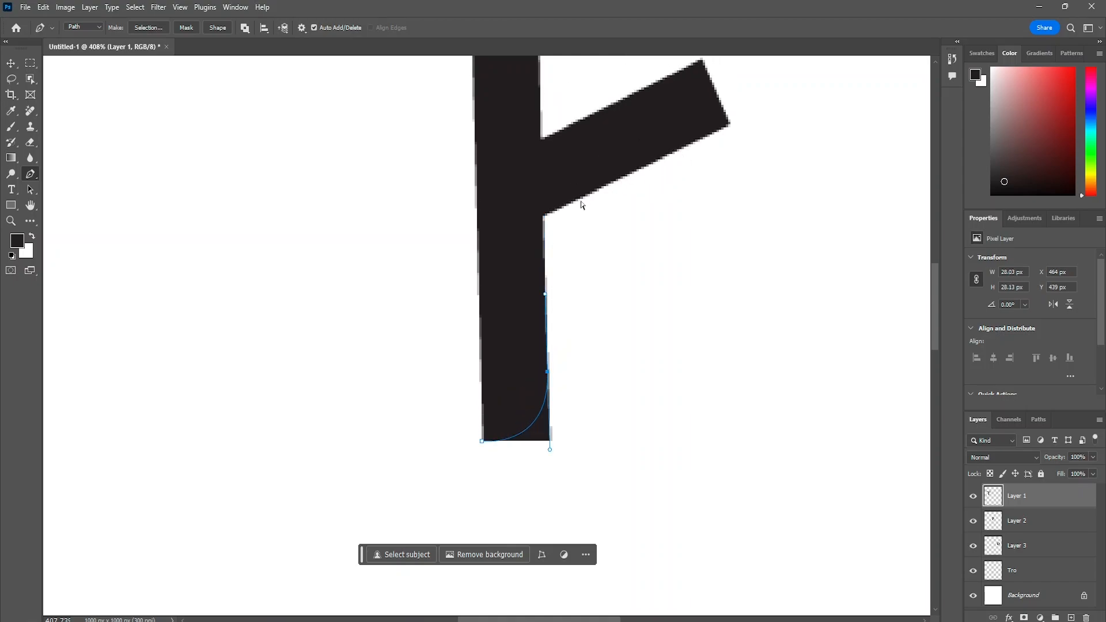
left_click_drag(578, 194, 635, 179)
left_click_drag(638, 179, 639, 177)
scroll(754, 110, "right", 2)
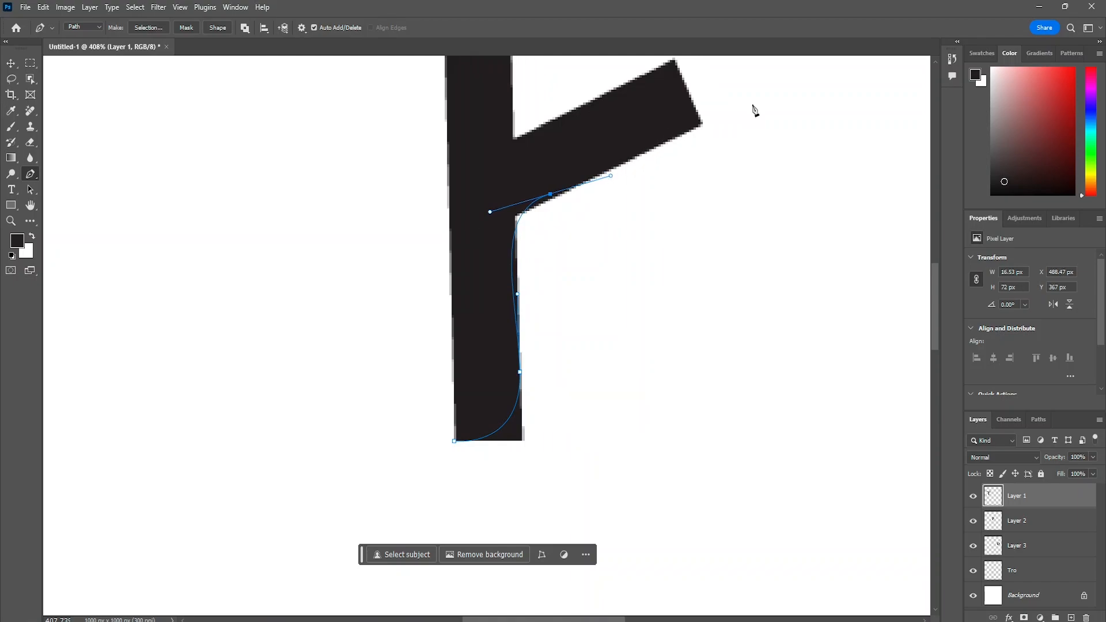
- Try to extend the path past the tip of the r's arm and back below it, and undo the added anchors
scroll(754, 109, "down", 3)
scroll(754, 109, "up", 2)
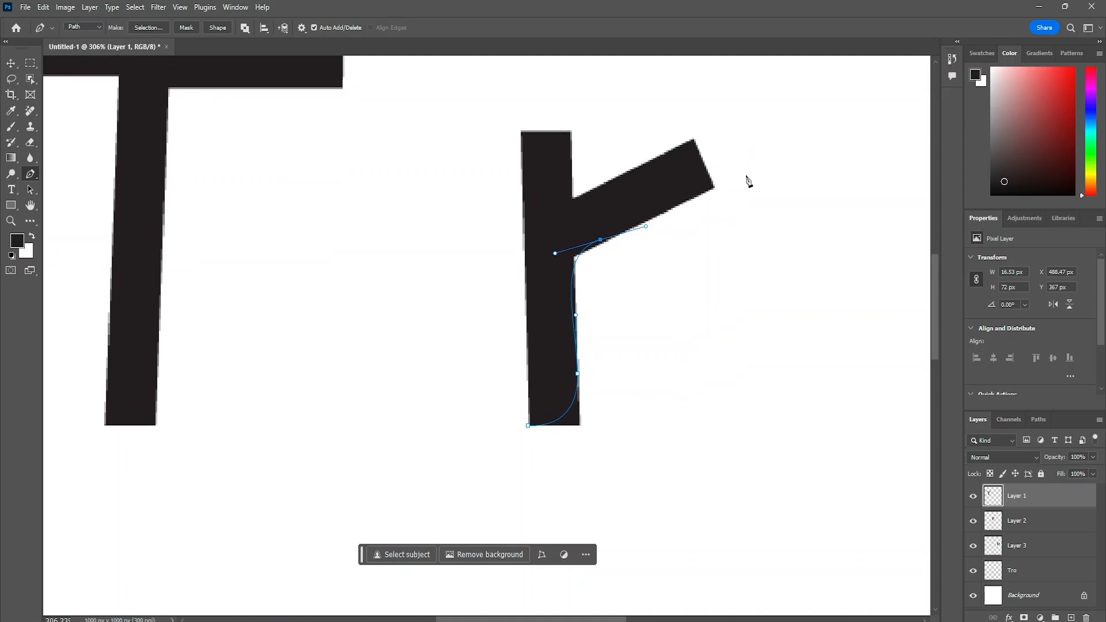
left_click_drag(754, 141, 763, 124)
left_click_drag(673, 223, 633, 240)
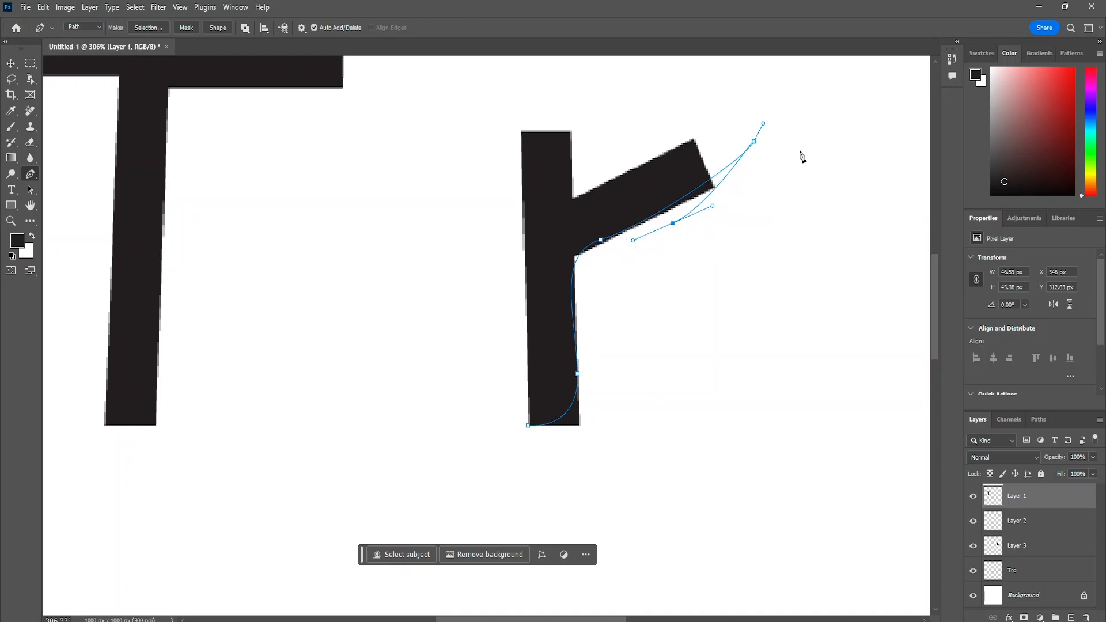
left_click_drag(807, 107, 794, 236)
key("ctrl+z")
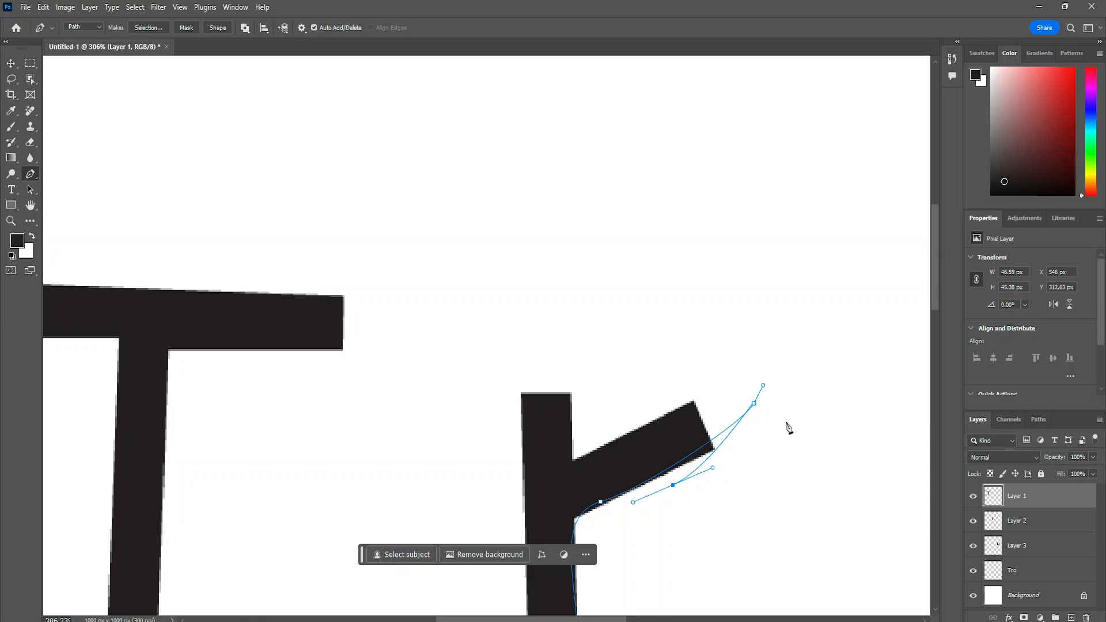
left_click(817, 346)
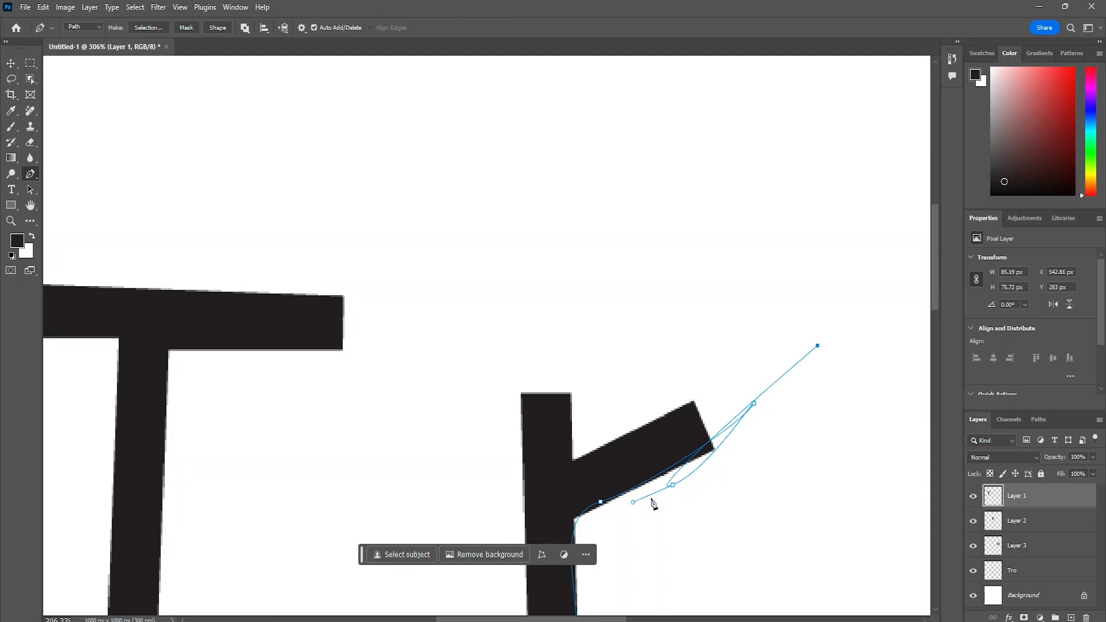
left_click(674, 486)
key("ctrl+z")
key("ctrl+z")
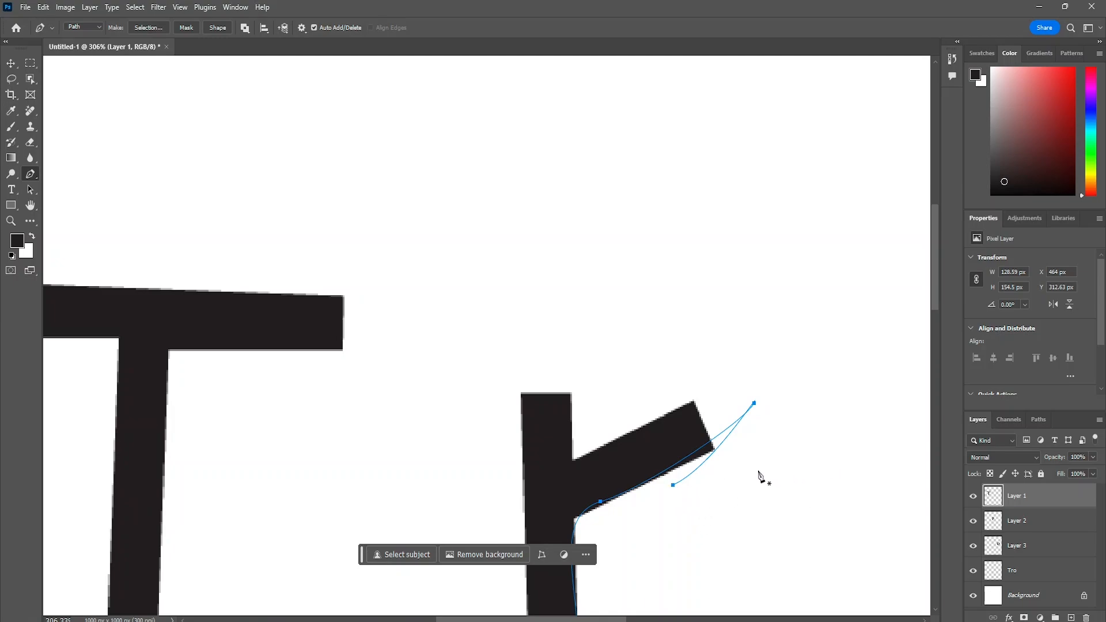
left_click(802, 407)
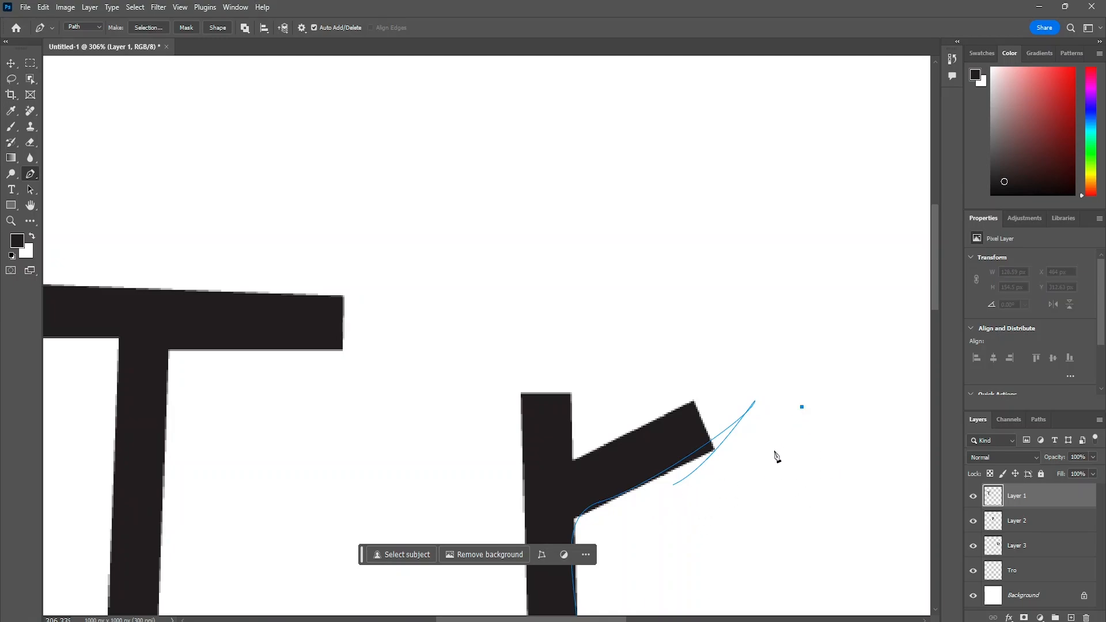
key("ctrl+z")
key("ctrl+z")
key("ctrl+z")
key("ctrl+z")
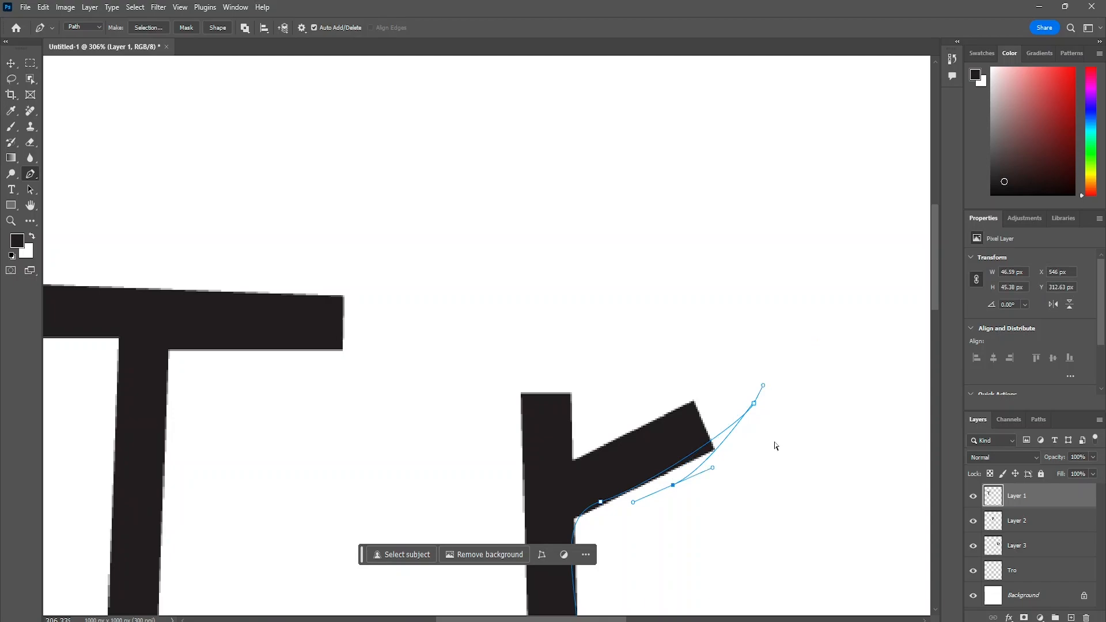
key("ctrl+z")
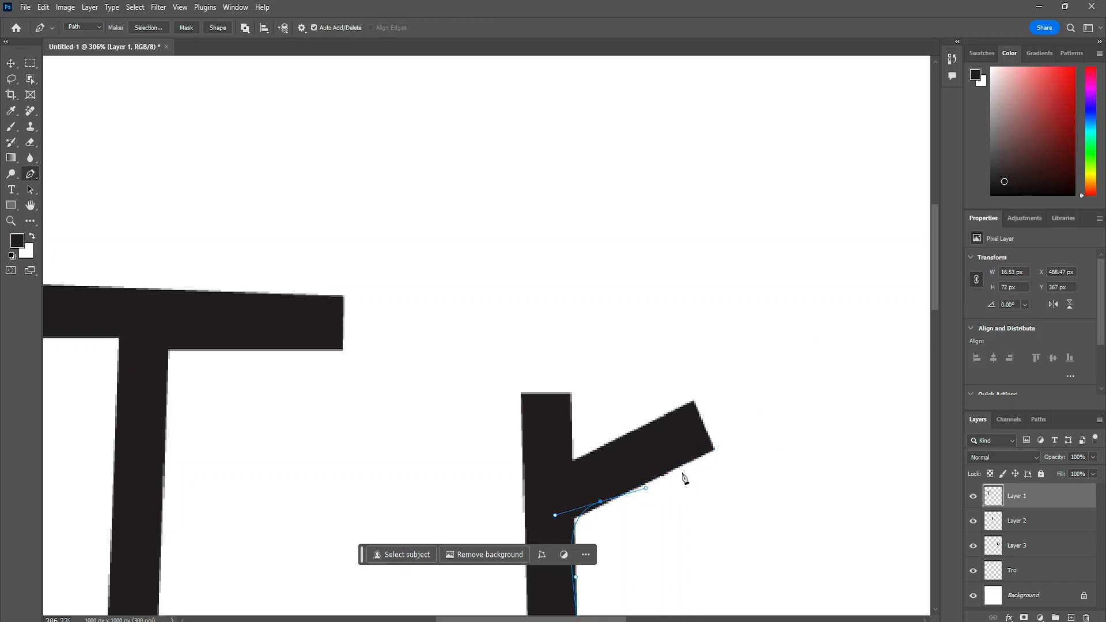
- Extend the path past the arm's tip, back below the arm, and out in a wide upward curve beyond the tip
left_click(761, 406)
left_click_drag(663, 488, 645, 496)
left_click_drag(815, 352, 892, 114)
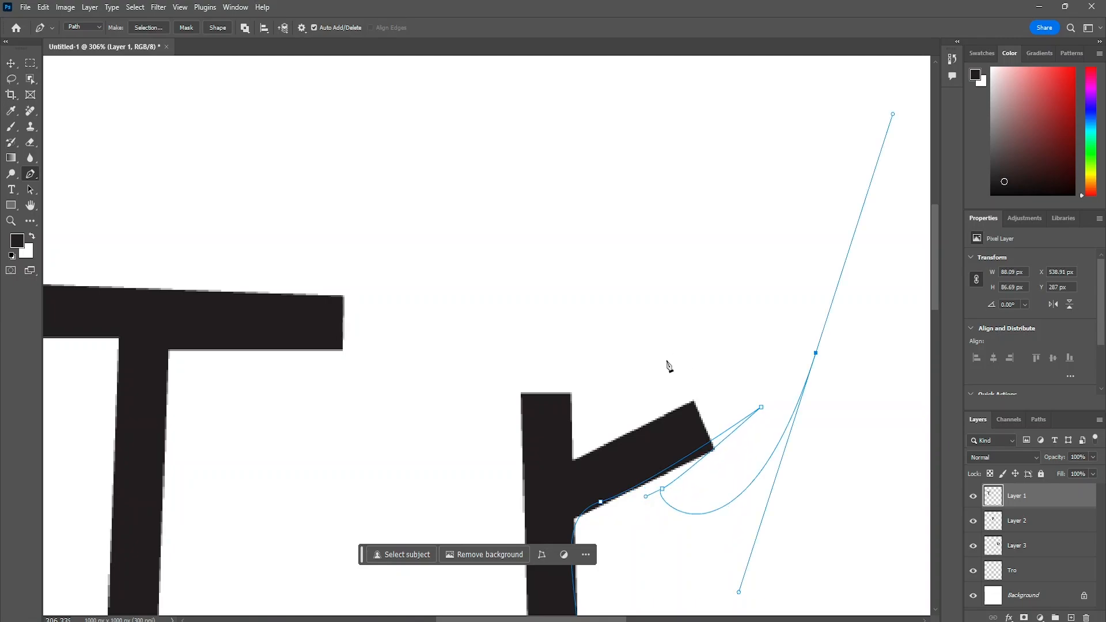
- Try different anchors for bringing the outer curve back to the r's arm, and undo the unwanted ones
left_click_drag(643, 409, 646, 380)
key("ctrl+z")
left_click(816, 353)
left_click(812, 334)
key("ctrl+z")
double_click(816, 356)
key("ctrl+z")
- Curve the path back down onto the r's arm to complete the leaf-shaped loop, undoing the misplaced anchor beyond it
key("ctrl+z")
key("ctrl+z")
left_click_drag(631, 396, 674, 431)
key("ctrl+z")
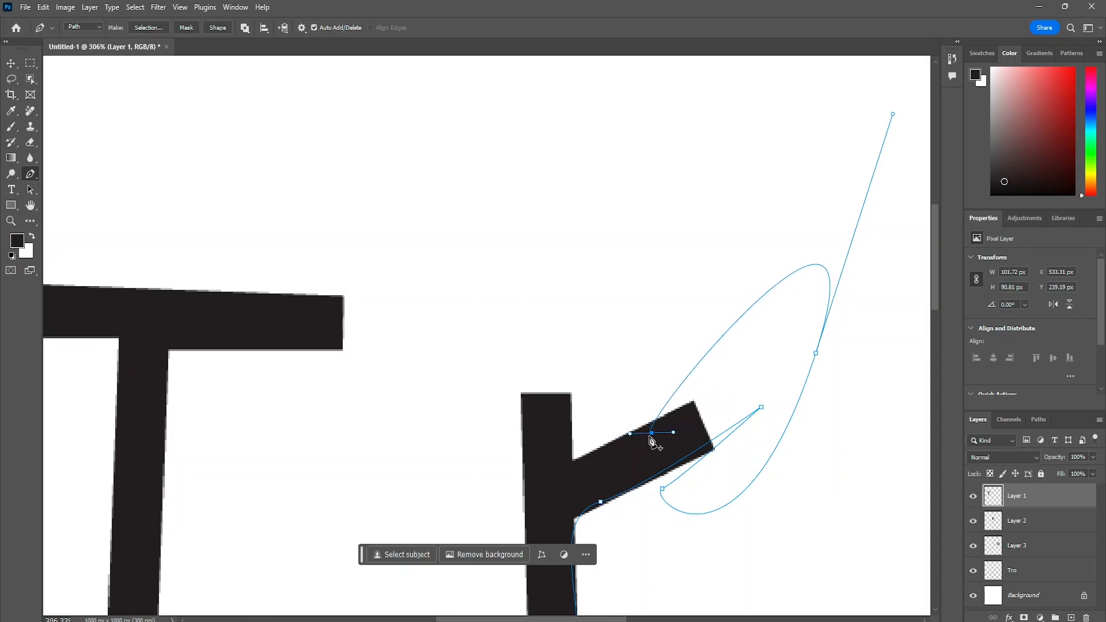
left_click(652, 436)
left_click(575, 458)
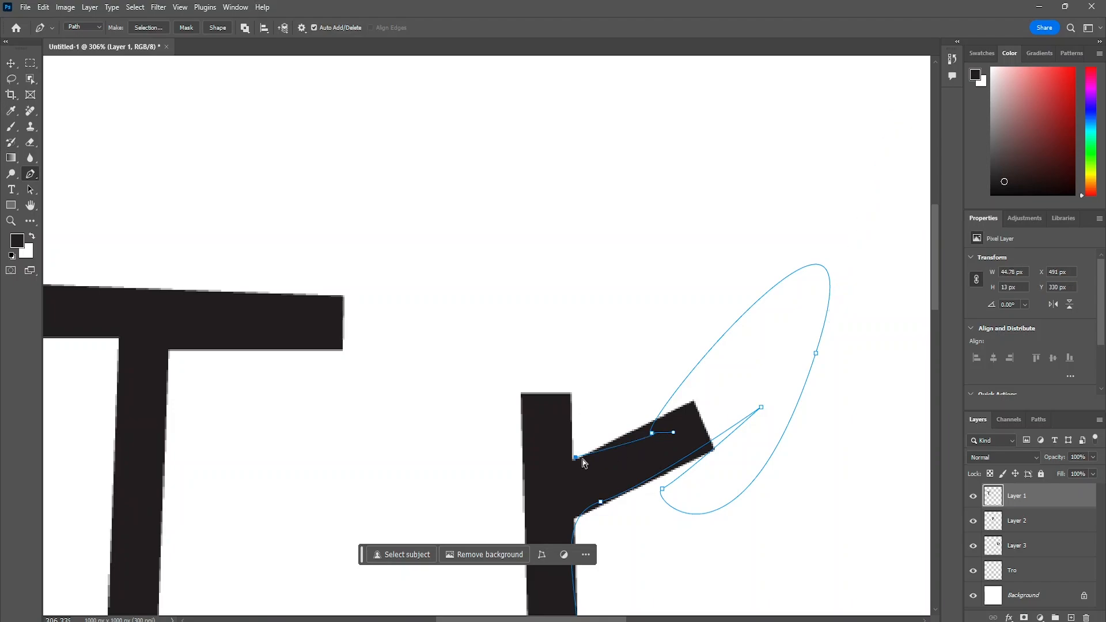
key("ctrl+z")
key("ctrl+z")
- Continue the path along the arm's upper edge and around the stem's top, and close it at the stem's base
left_click(647, 435)
left_click(573, 459)
left_click_drag(521, 395, 459, 415)
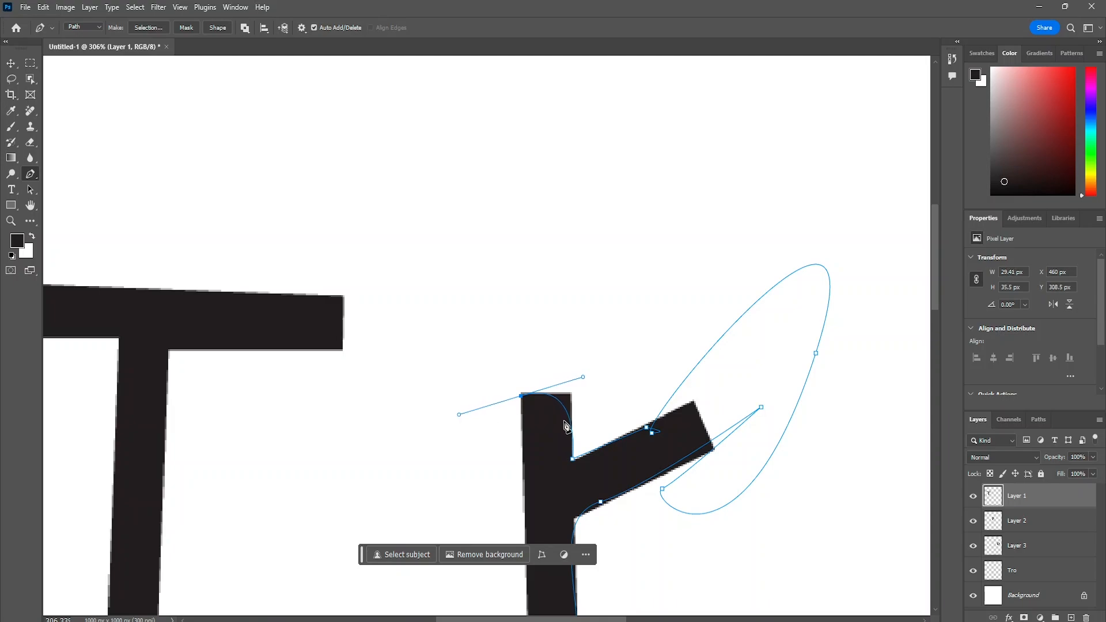
scroll(561, 443, "down", 5)
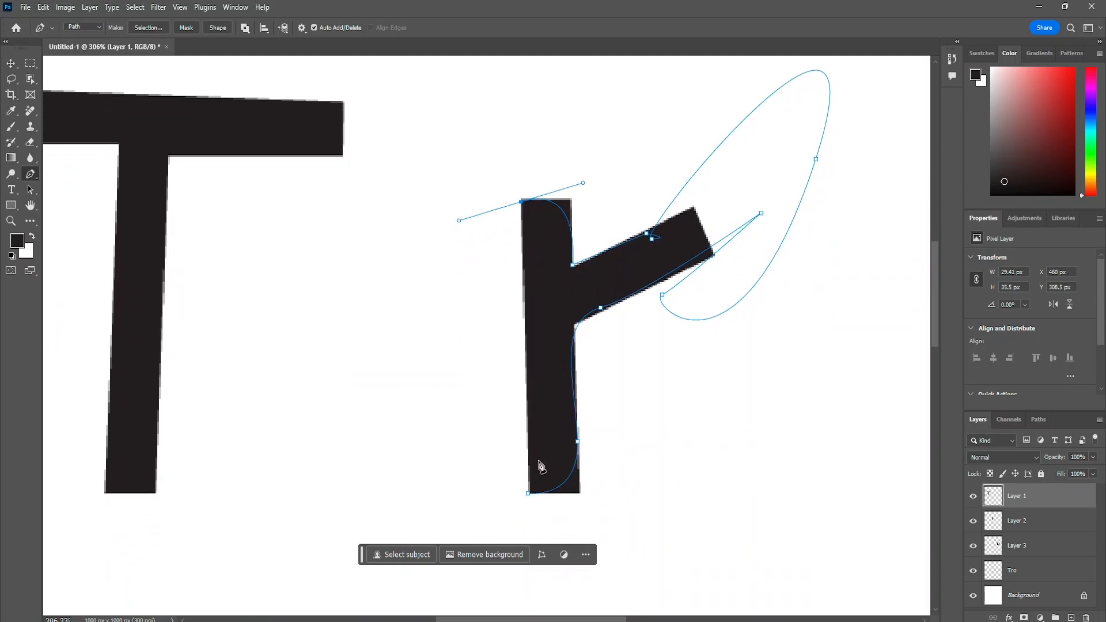
left_click(528, 493)
key("ctrl+z")
left_click(521, 202)
left_click(529, 493)
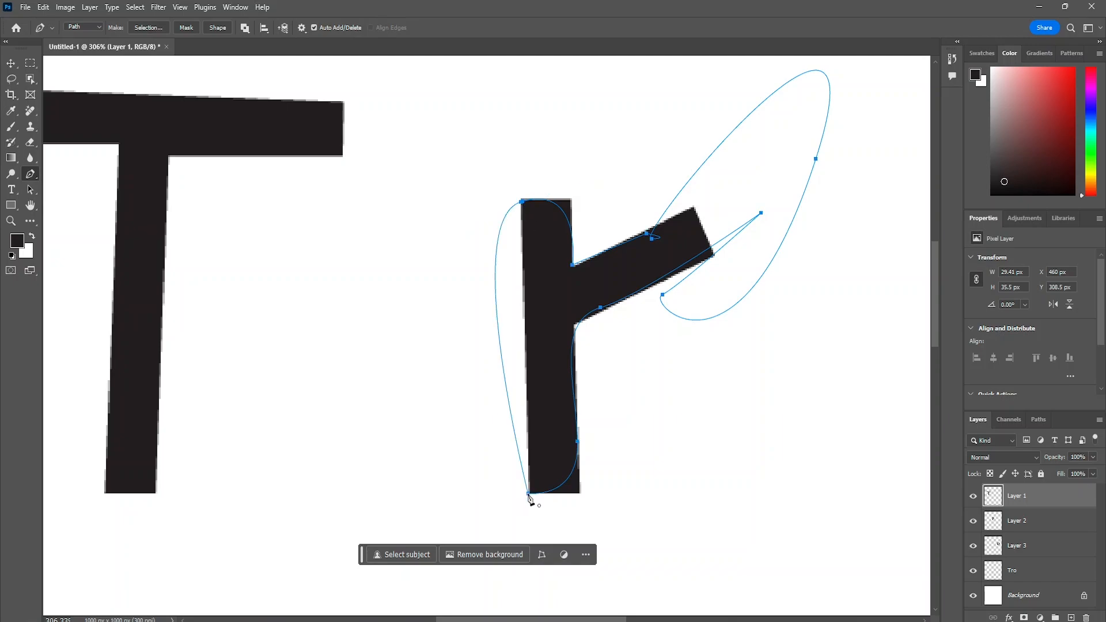
mouse_move(528, 493)
left_mouse_down()
mouse_move(492, 503)
mouse_move(485, 472)
mouse_move(501, 440)
mouse_move(548, 434)
mouse_move(565, 442)
mouse_move(544, 499)
left_mouse_up()
- Switch the Pen tool's mode from Path to Shape
scroll(650, 341, "right", 1)
scroll(653, 340, "down", 5)
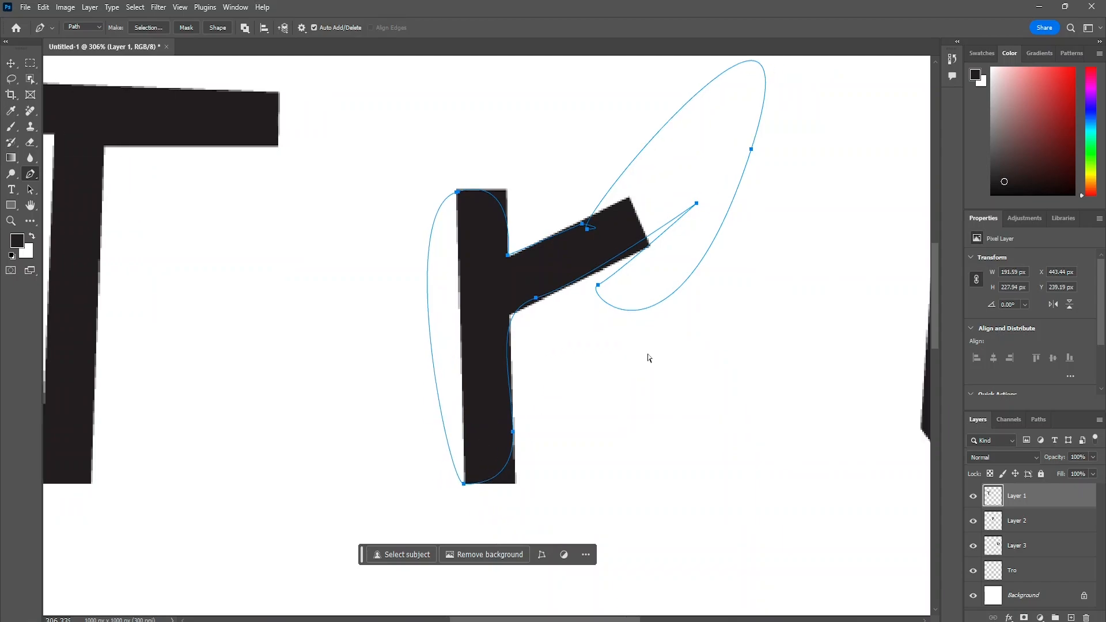
scroll(653, 341, "down", 1)
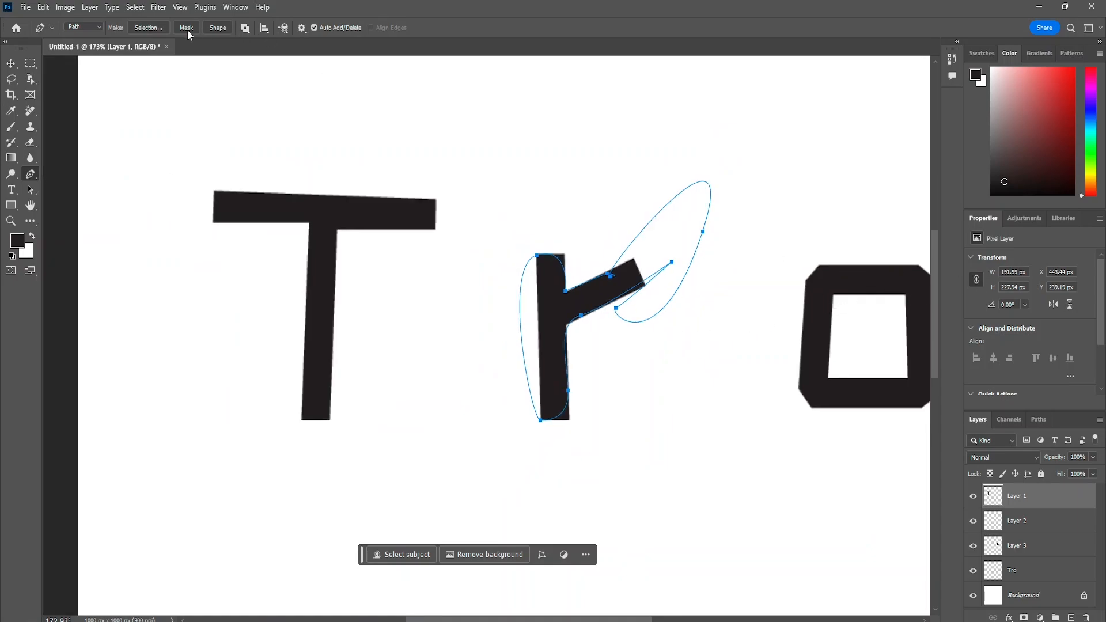
left_click(91, 30)
left_click(88, 34)
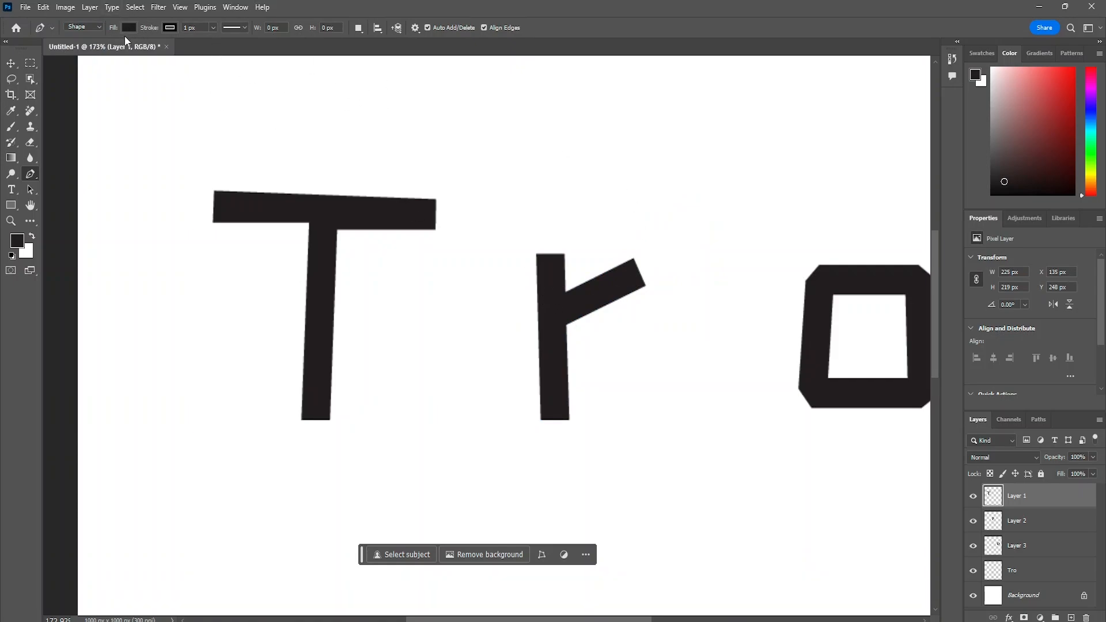
- Try drawing a Pen shape with no fill from the base of the r, and undo it back to the closed path
left_click(540, 421)
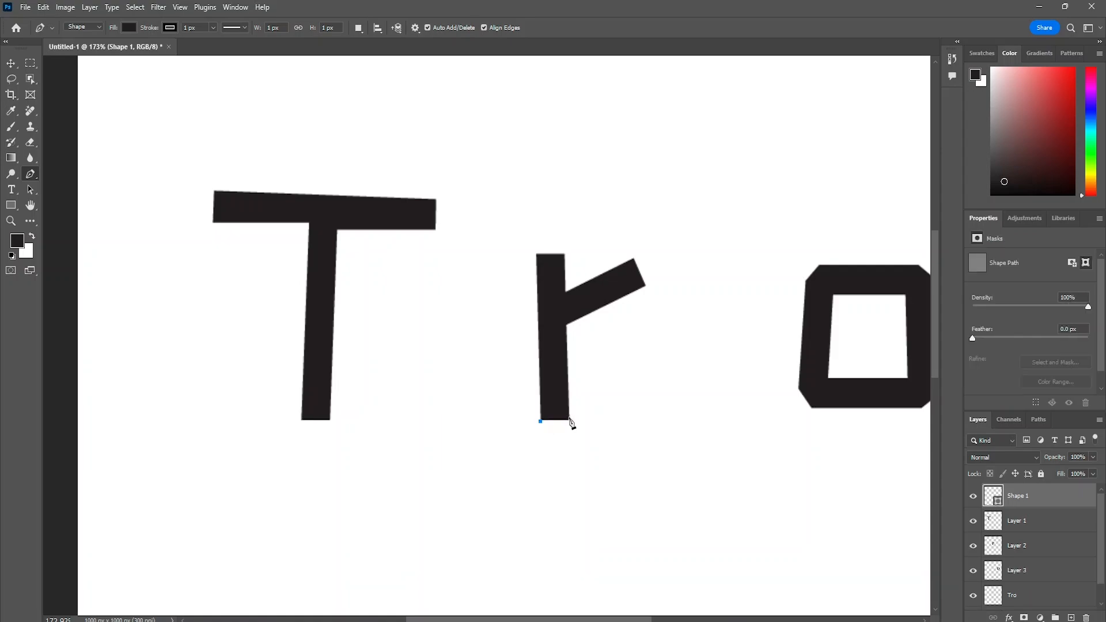
left_click(571, 421)
key("ctrl+z")
left_click(129, 28)
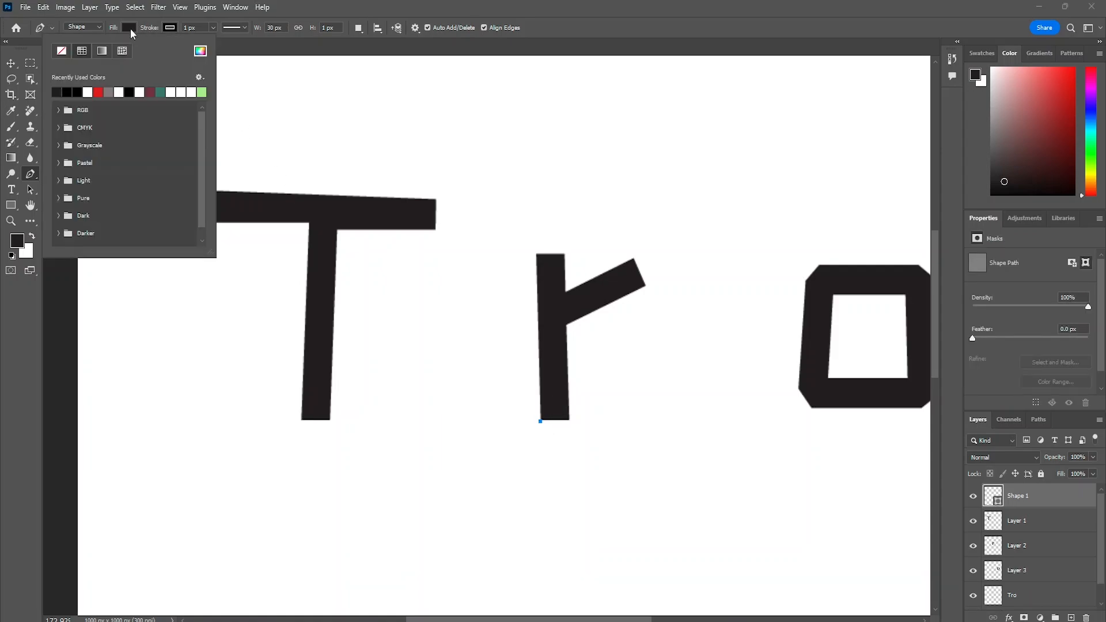
left_click(66, 50)
left_click(519, 166)
left_click(518, 166)
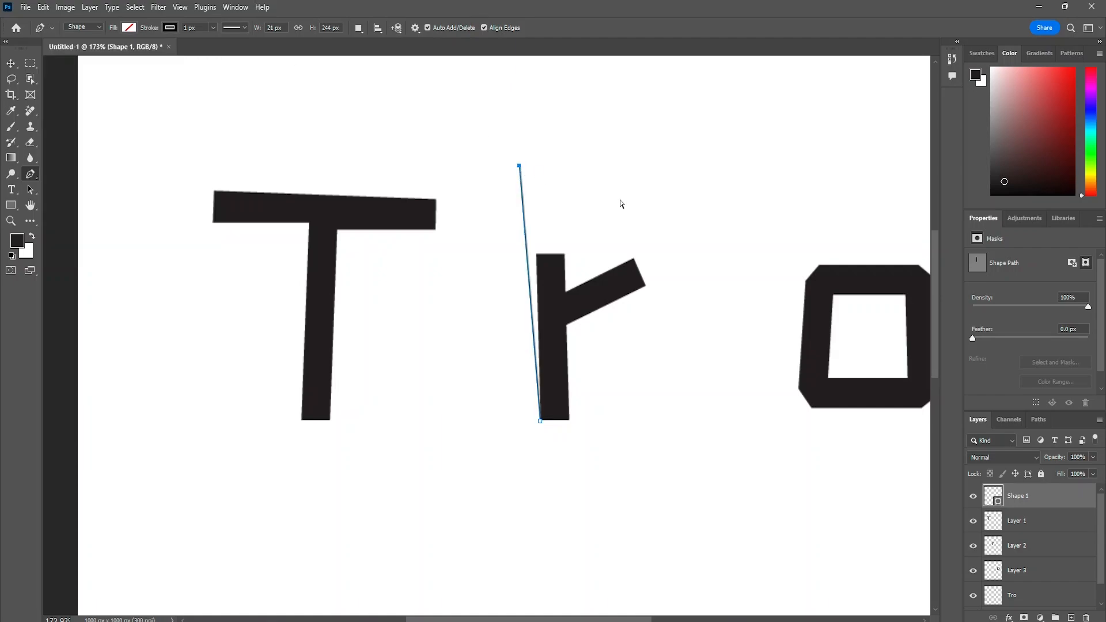
key("ctrl+z")
scroll(544, 259, "up", 2)
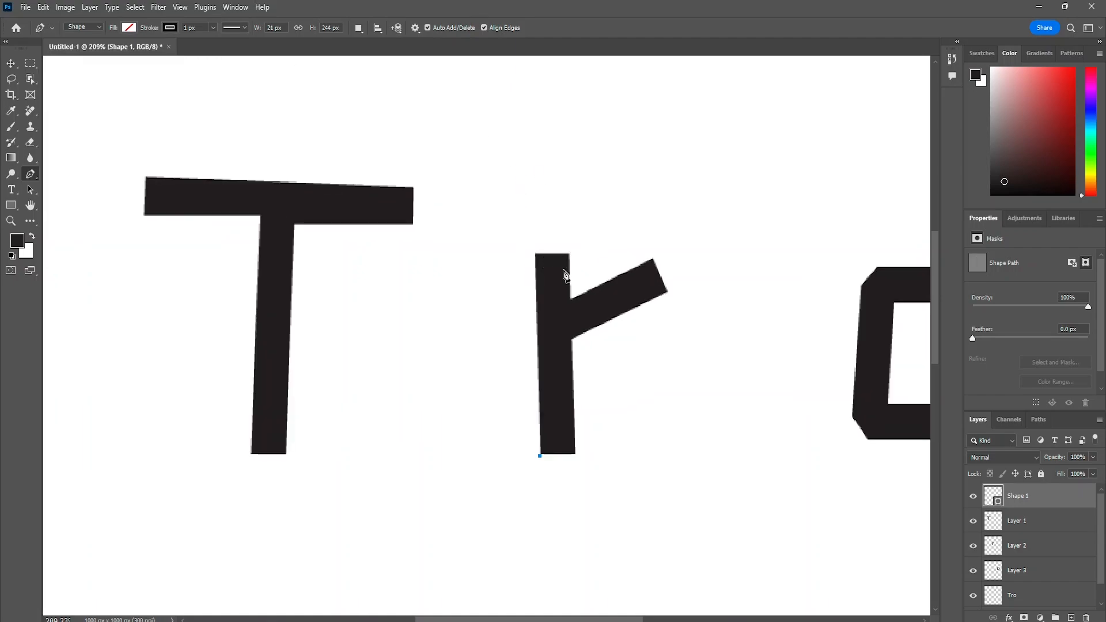
scroll(564, 275, "up", 2)
key("ctrl+z")
key("ctrl+z")
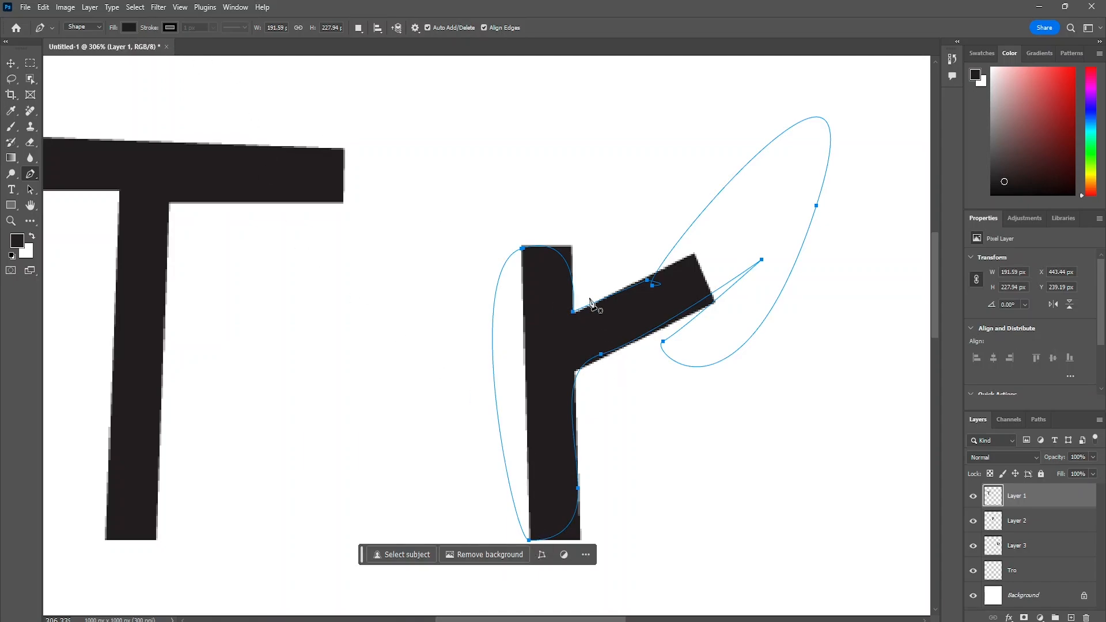
- Try starting a Pen shape at the top of the r's stem, undo it, and deselect the layer with the Move tool
left_click(521, 252)
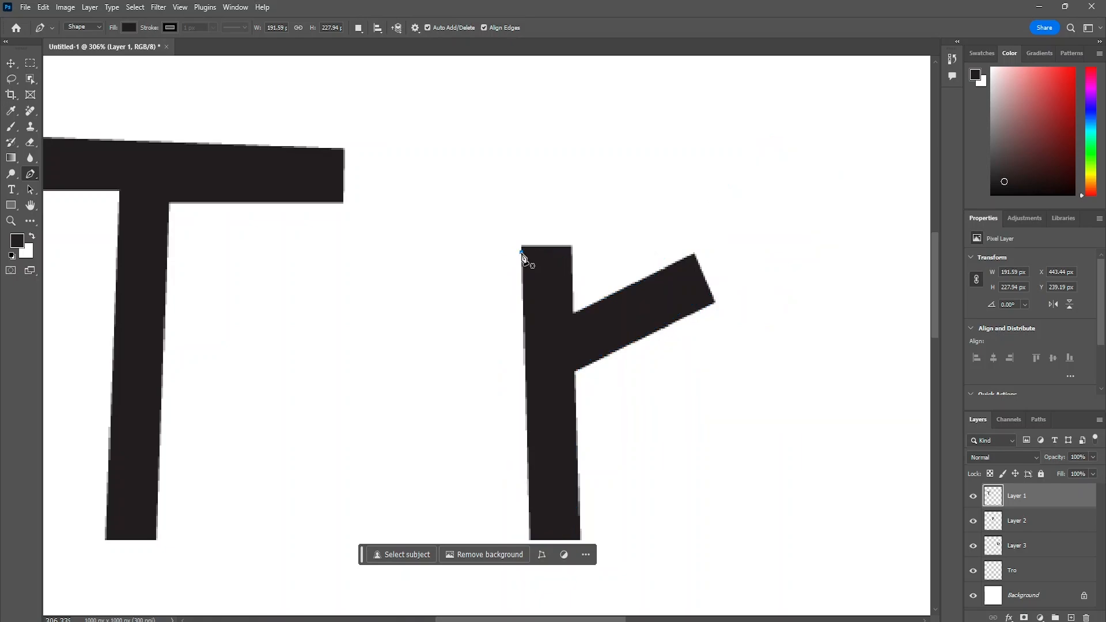
key("ctrl+z")
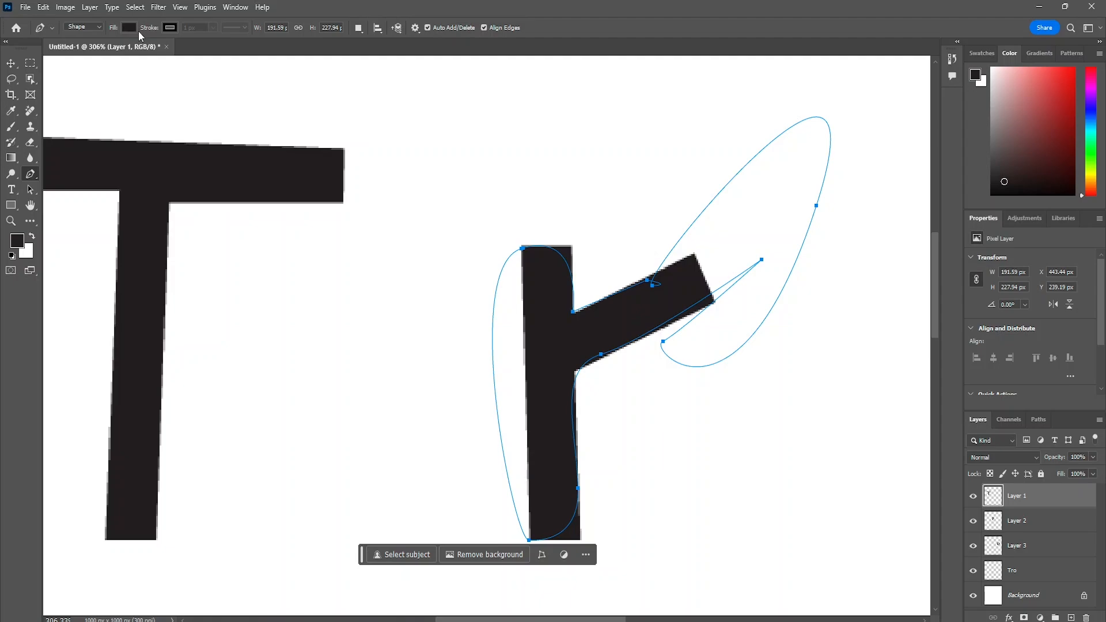
left_click(96, 38)
key("v")
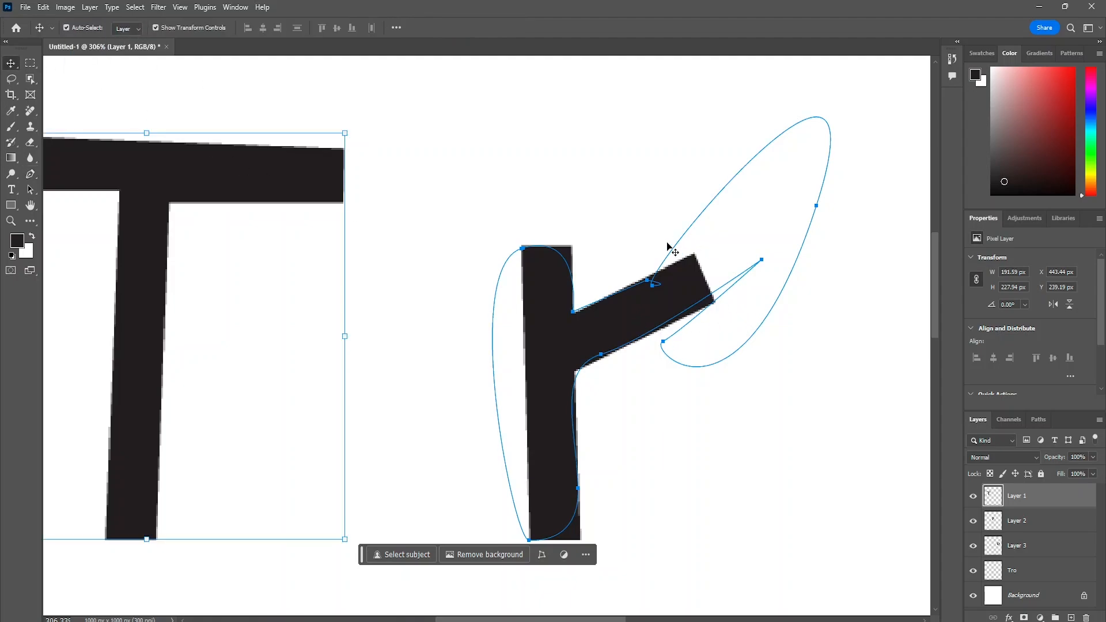
left_click(673, 248)
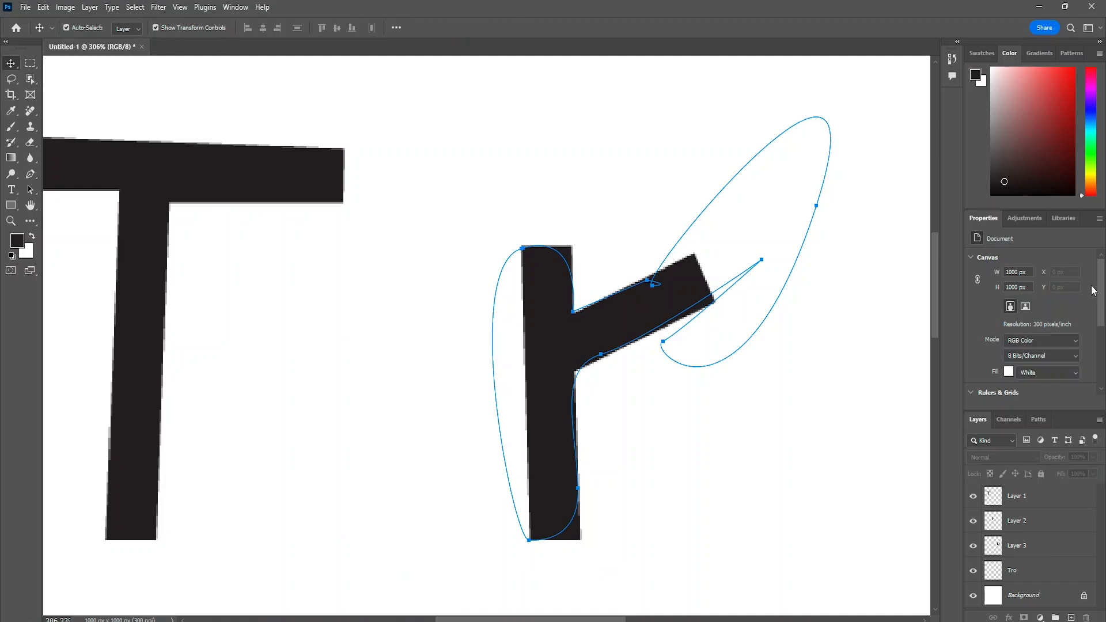
- Set the foreground colour to red from the recently used swatches
left_click_drag(1019, 170, 1055, 95)
left_click(991, 55)
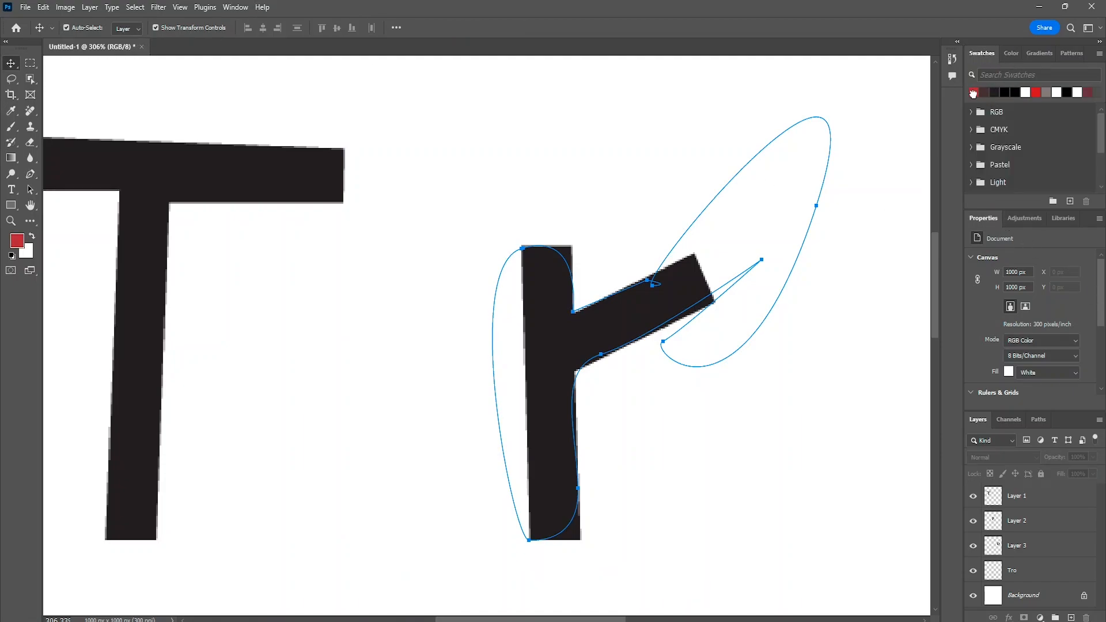
left_click(128, 29)
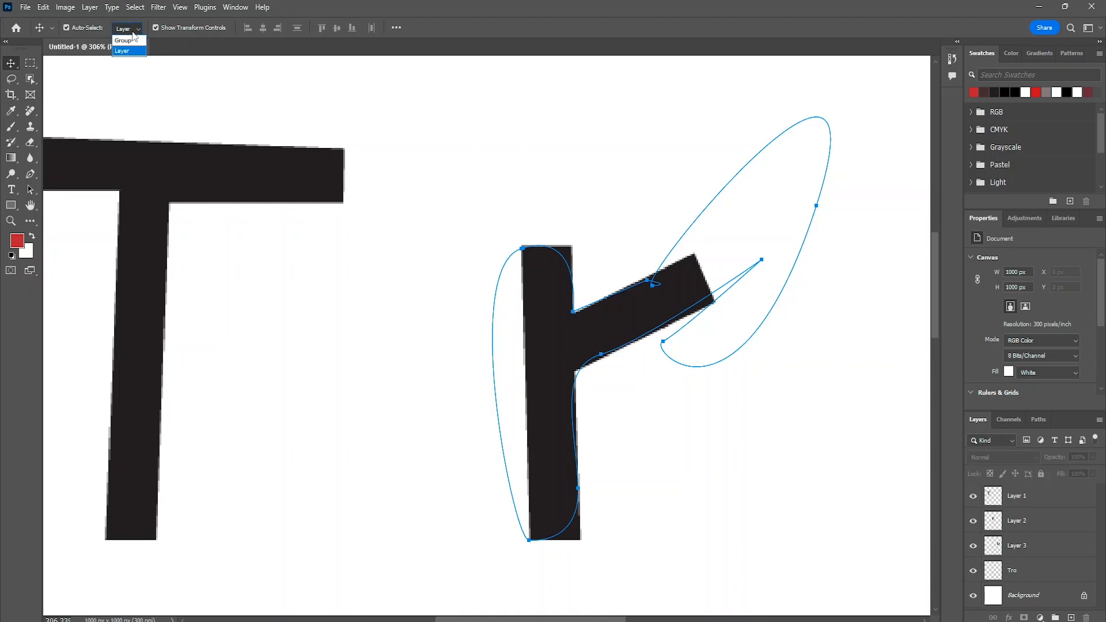
left_click(547, 251)
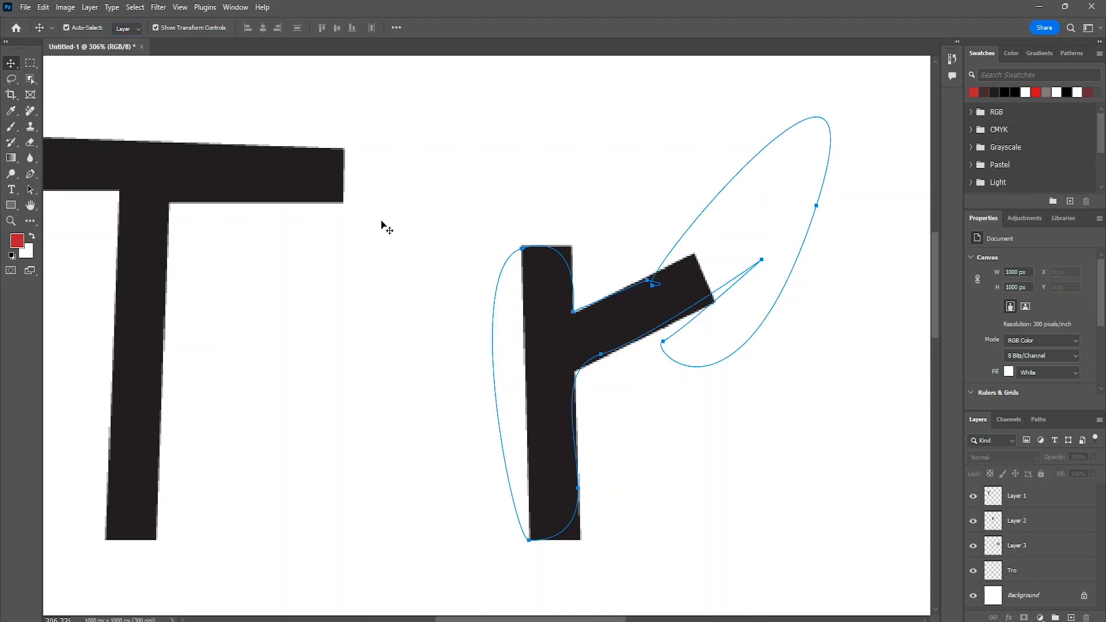
- Undo the earlier closed Pen path until it is completely removed from the letter r
scroll(711, 301, "down", 5)
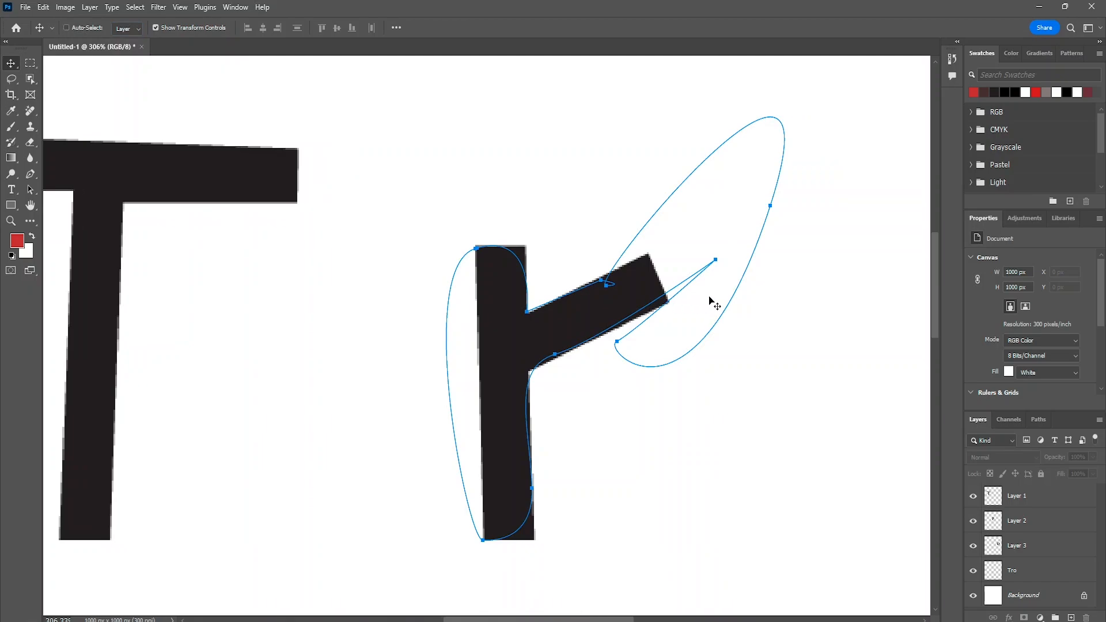
scroll(709, 299, "up", 3)
scroll(708, 297, "down", 4)
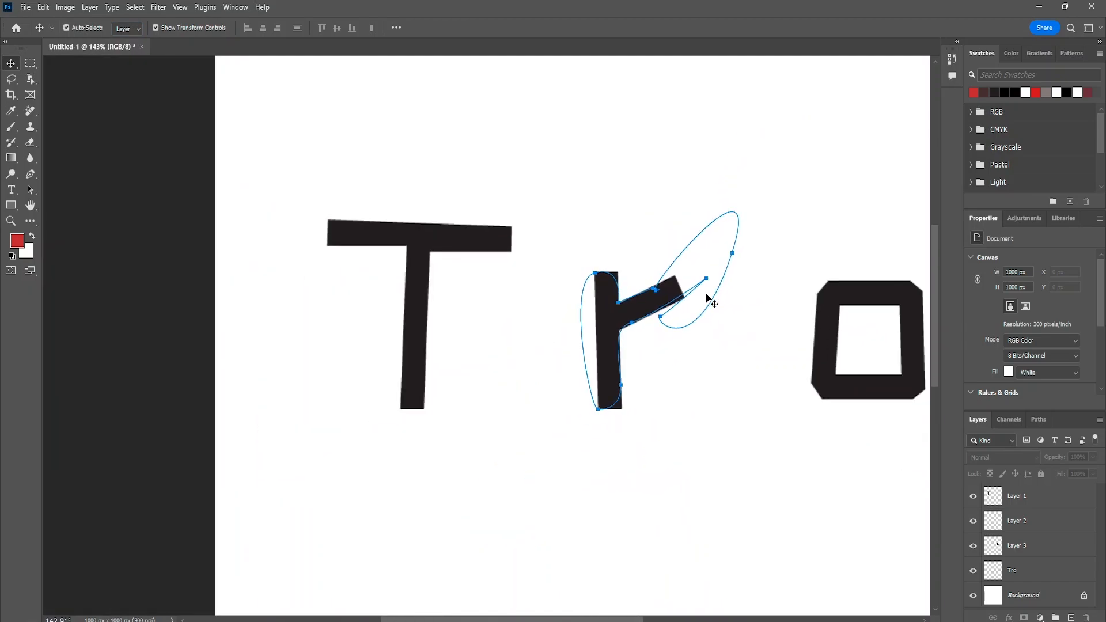
scroll(705, 298, "up", 3)
scroll(630, 289, "down", 3)
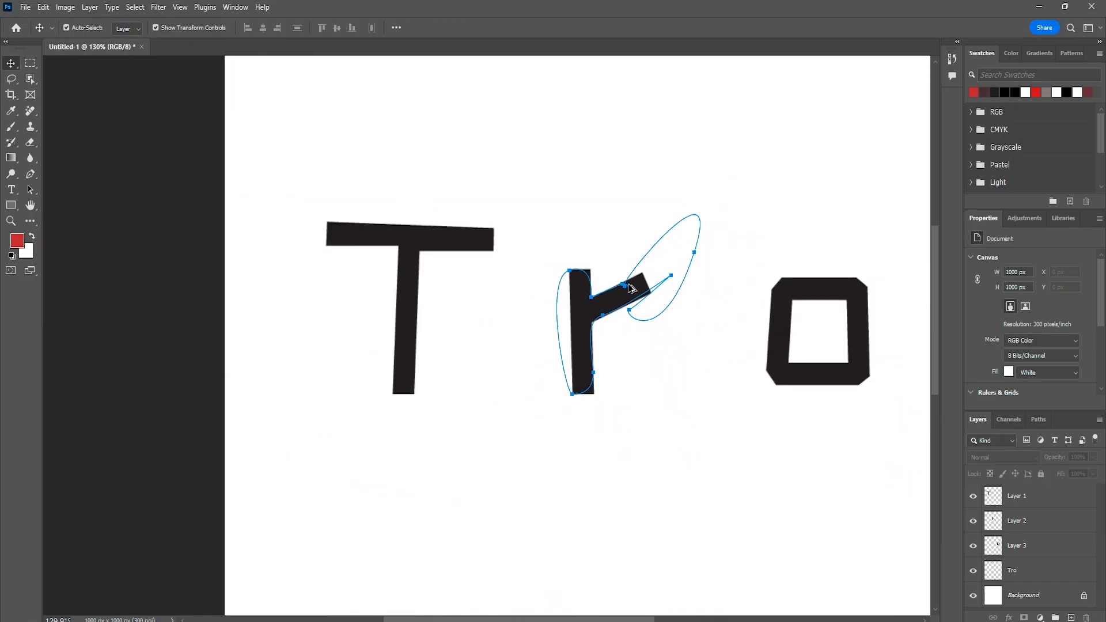
scroll(630, 290, "up", 4)
scroll(632, 288, "down", 3)
scroll(632, 288, "down", 4)
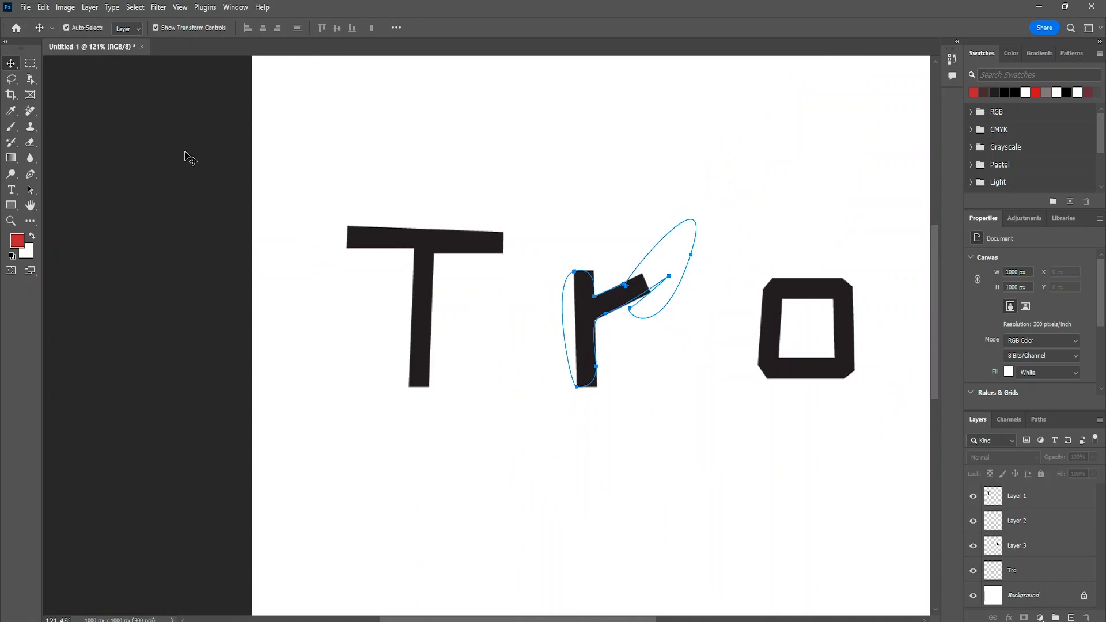
key("ctrl+z")
key("ctrl+z")
key("ctrl+z")
key("ctrl+z")
key("ctrl+z")
key("ctrl+z")
key("ctrl+z")
key("ctrl+z")
key("ctrl+z")
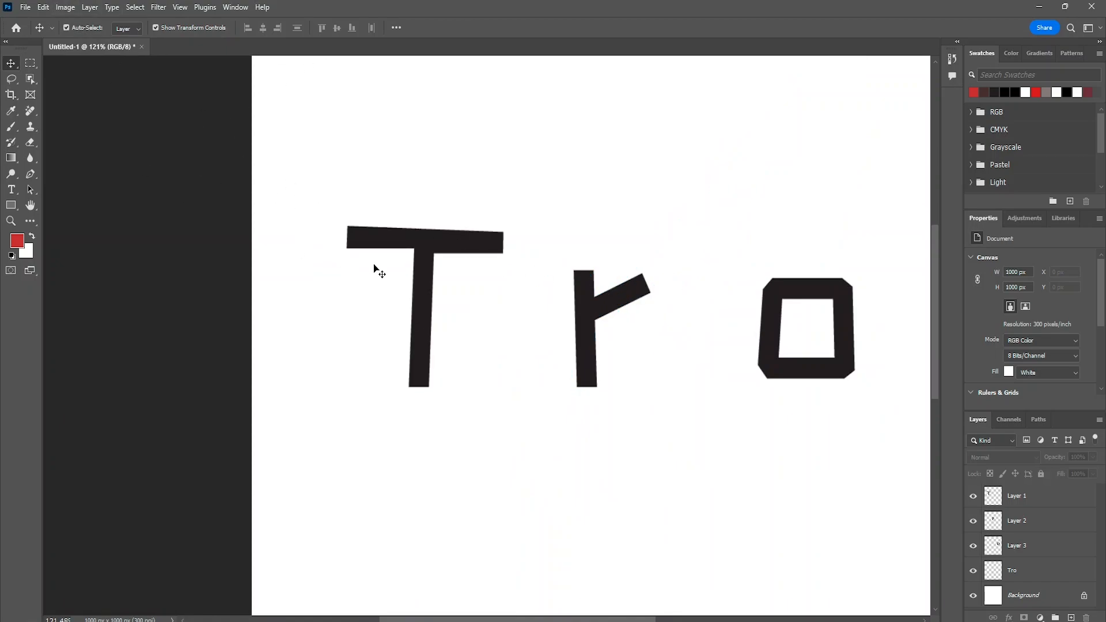
- Set the Pen tool's shape fill to none, and undo the stray anchor placed above the T
left_click(35, 173)
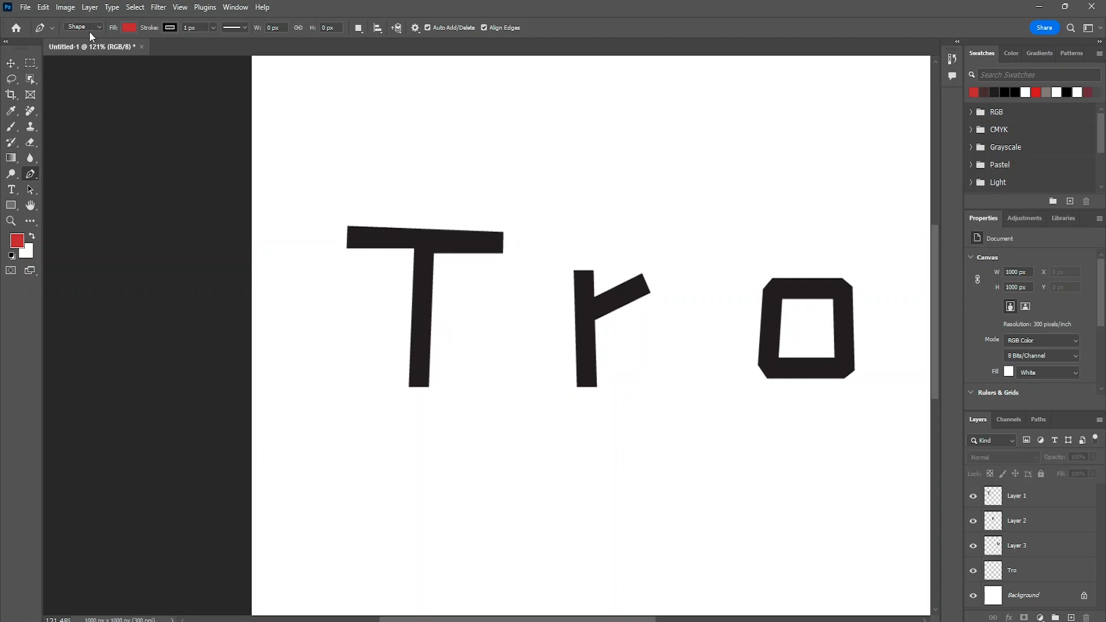
left_click(127, 27)
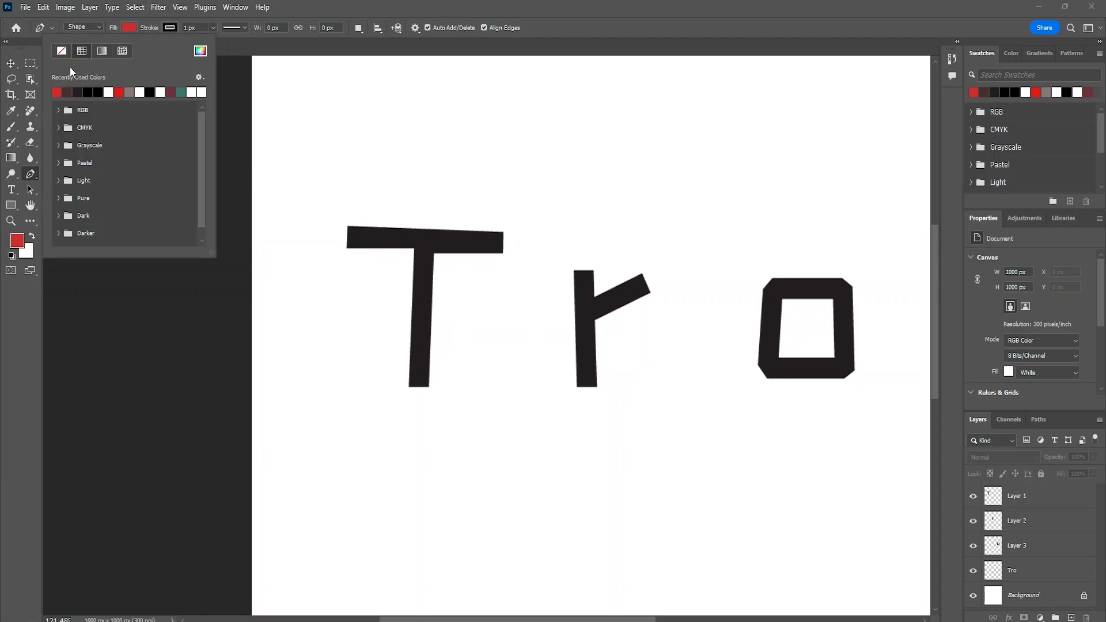
left_click(62, 51)
left_click(427, 167)
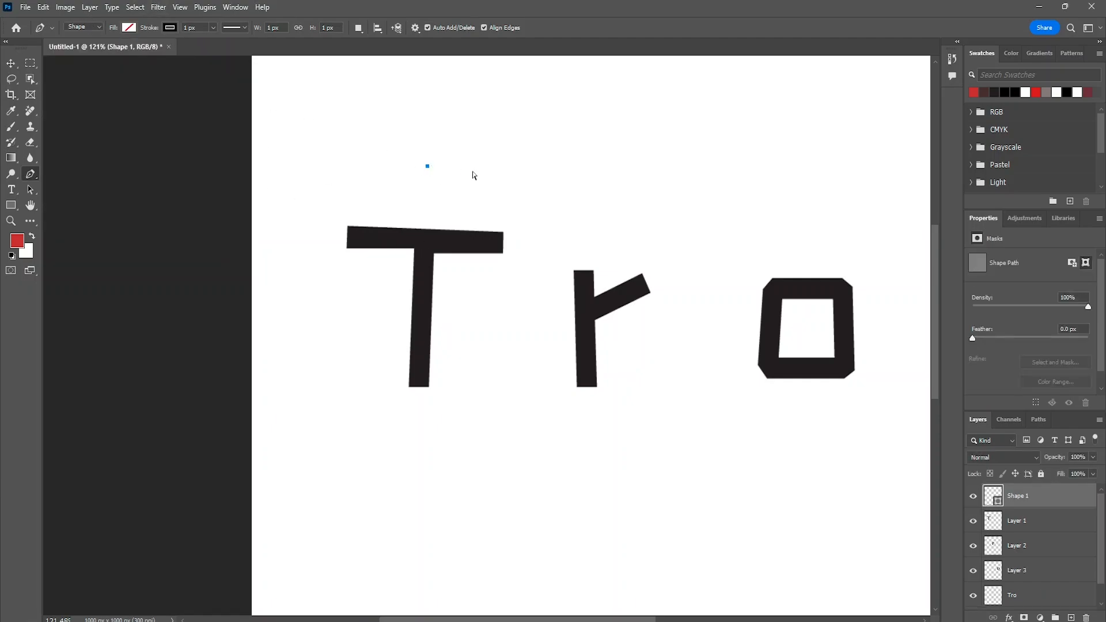
key("ctrl+z")
- Start a Pen shape at the base of the r, curving up the stem's edge and following the arm's lower edge to its tip
scroll(636, 374, "up", 3)
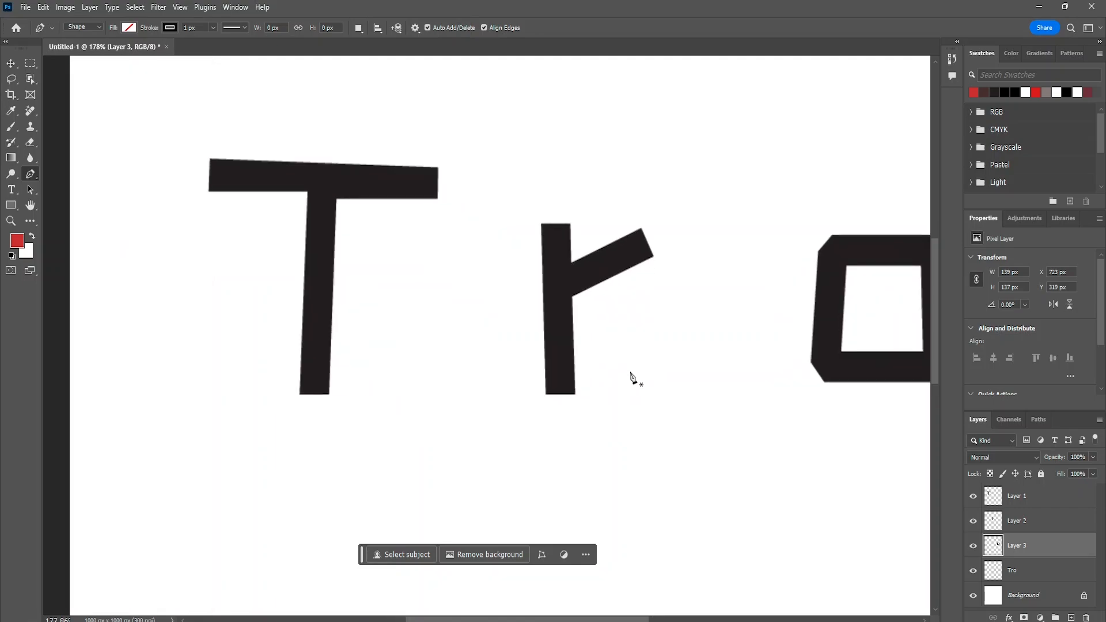
scroll(632, 377, "up", 4)
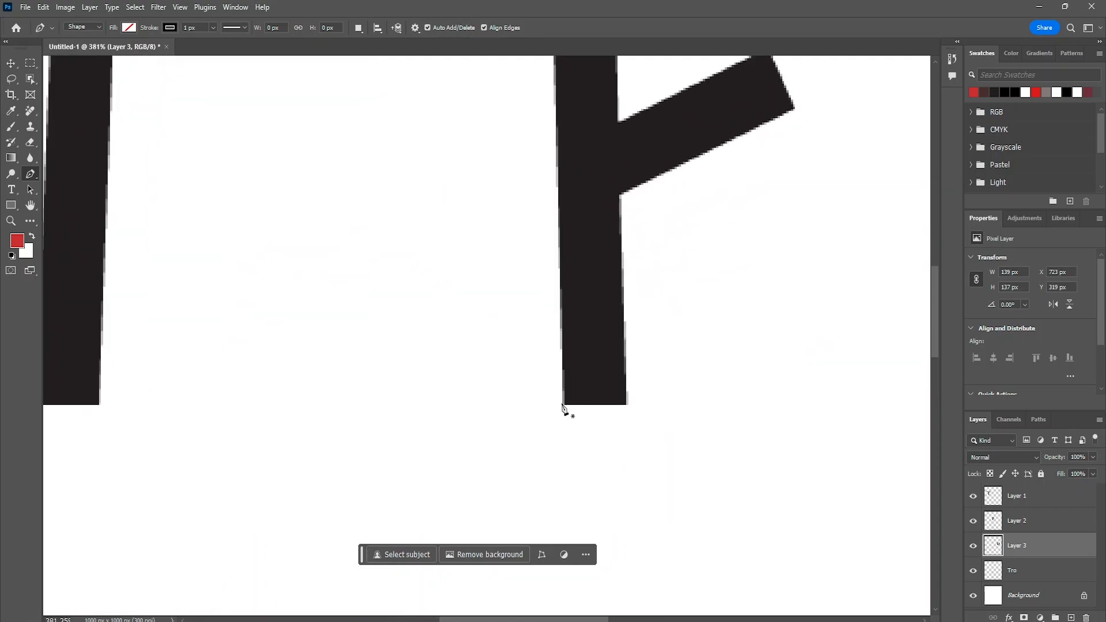
left_click(562, 403)
left_click_drag(623, 335, 620, 244)
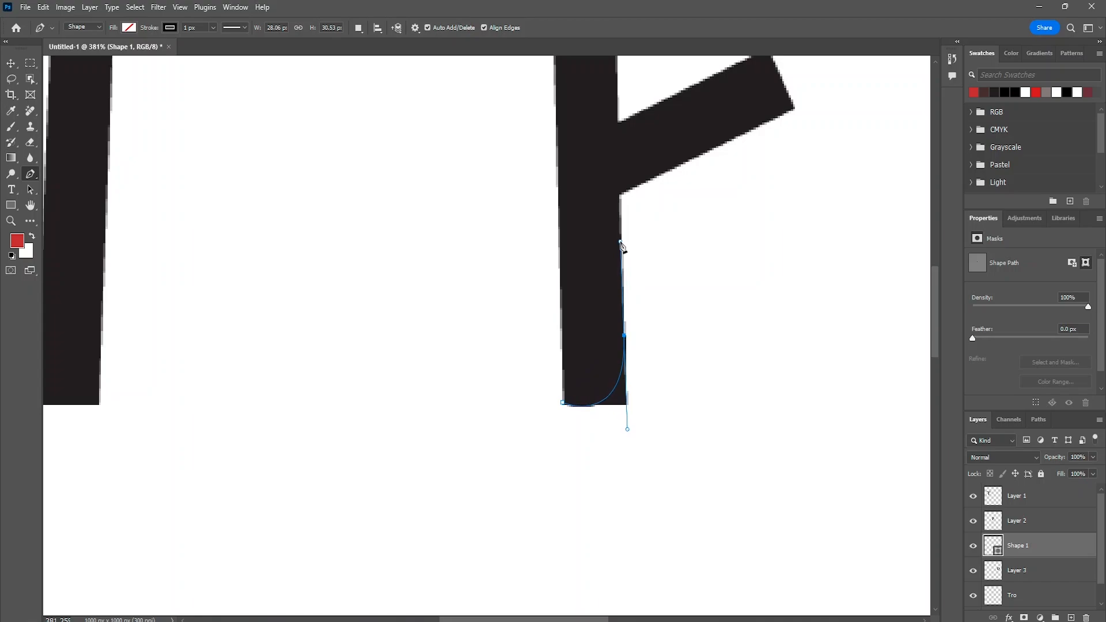
left_click(620, 196)
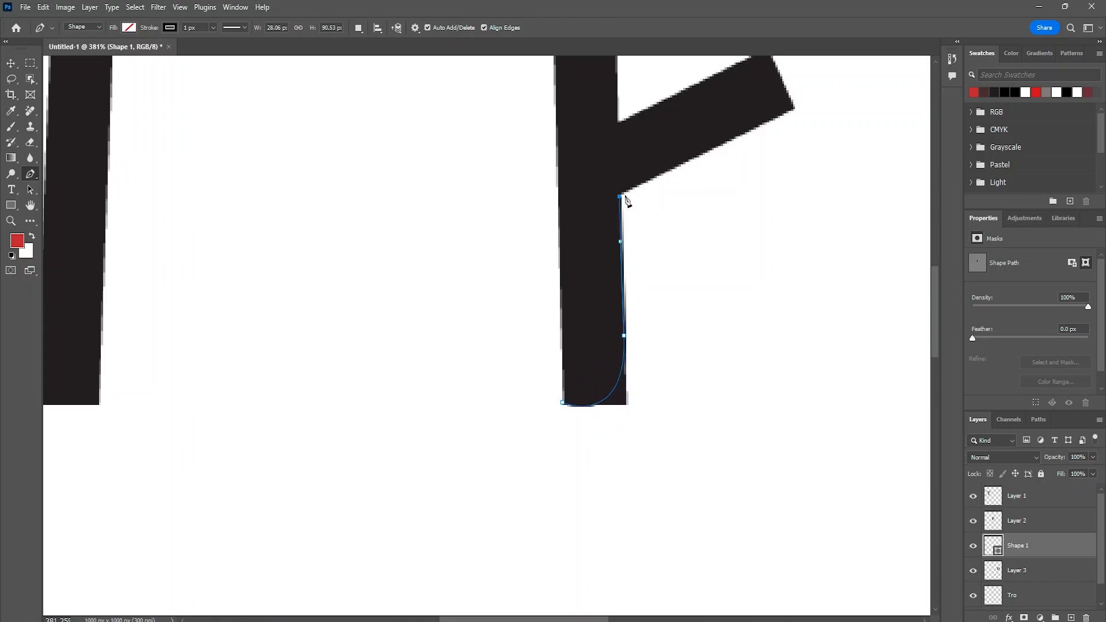
left_click(789, 109)
- Curve the outline into a leaf-like loop beyond the arm's tip, return around the stem's top, and close it at the base
scroll(838, 106, "up", 5)
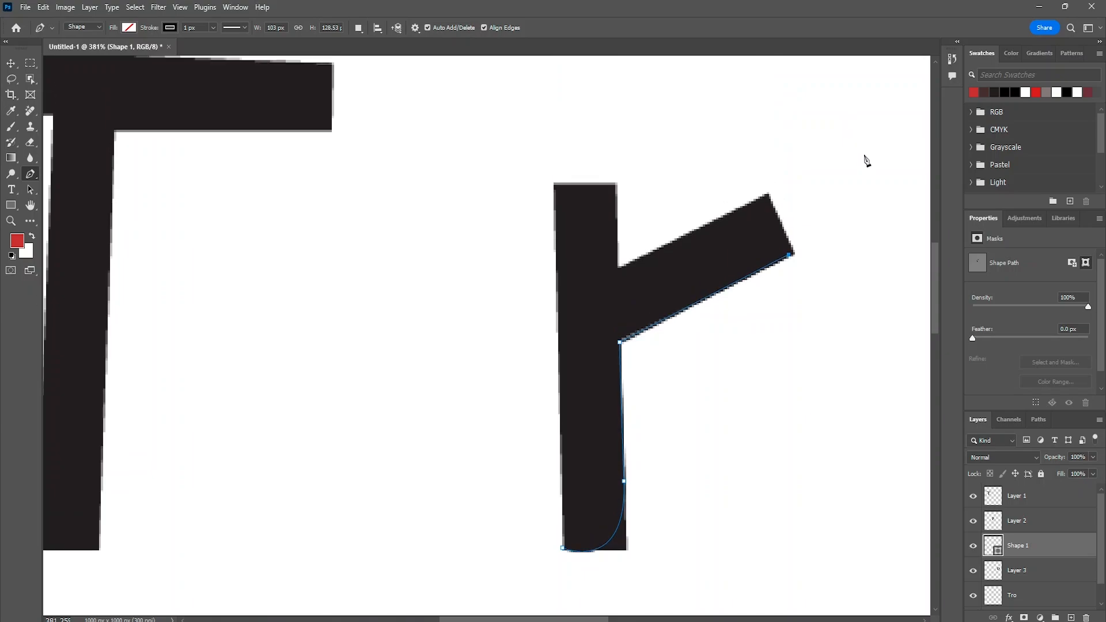
left_click_drag(861, 130, 762, 104)
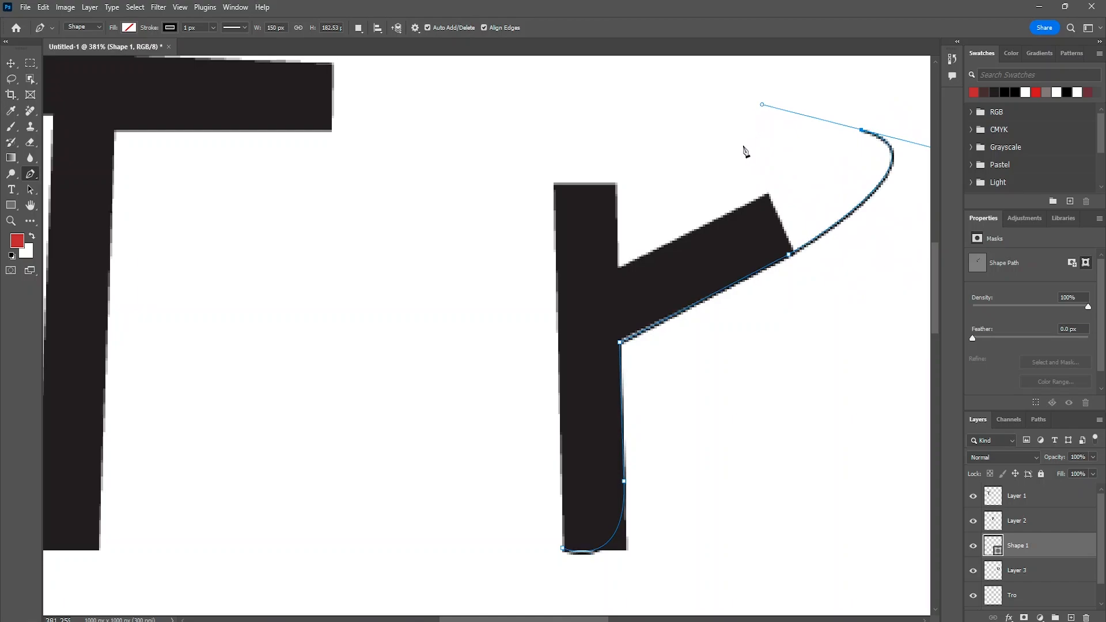
left_click_drag(556, 187, 481, 206)
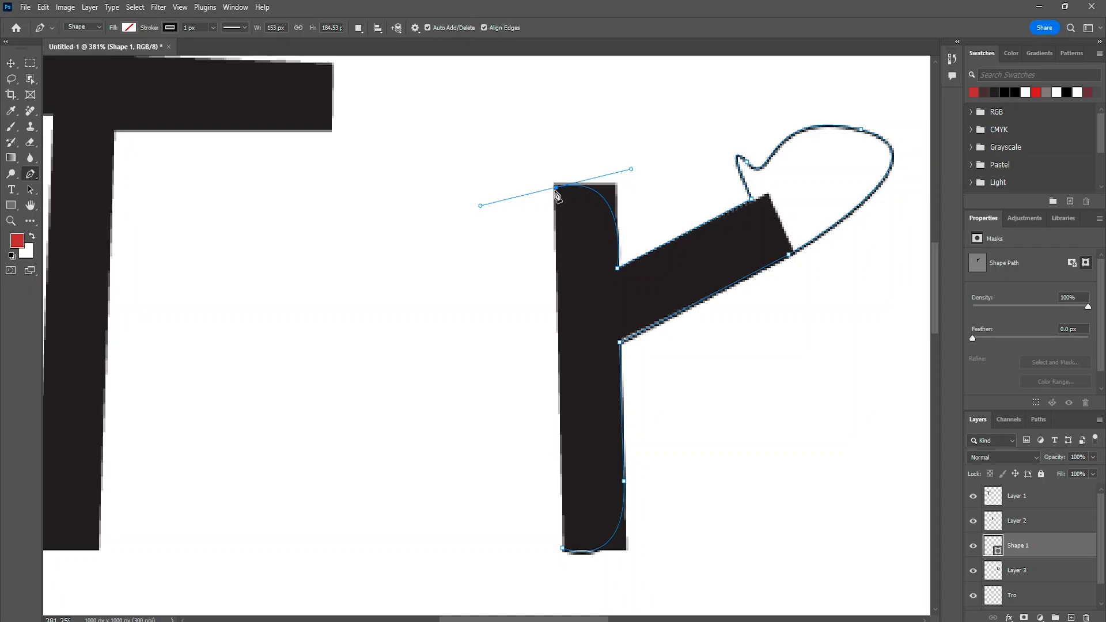
left_click(562, 550)
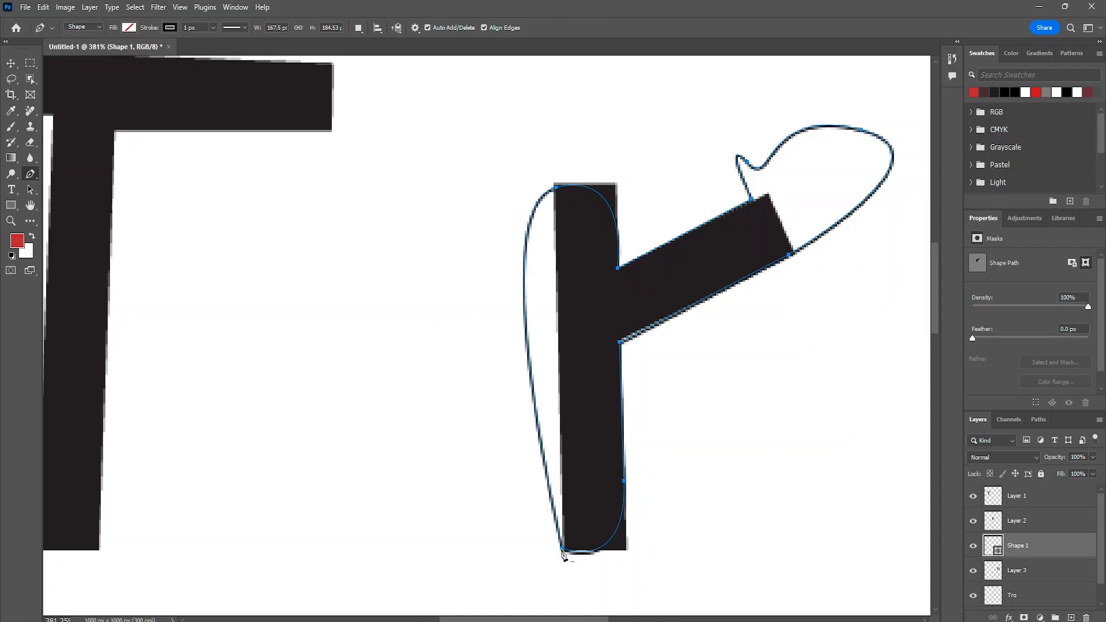
- Fill the closed r-shaped outline with black
scroll(636, 326, "down", 2)
scroll(636, 324, "up", 2)
scroll(637, 322, "right", 2)
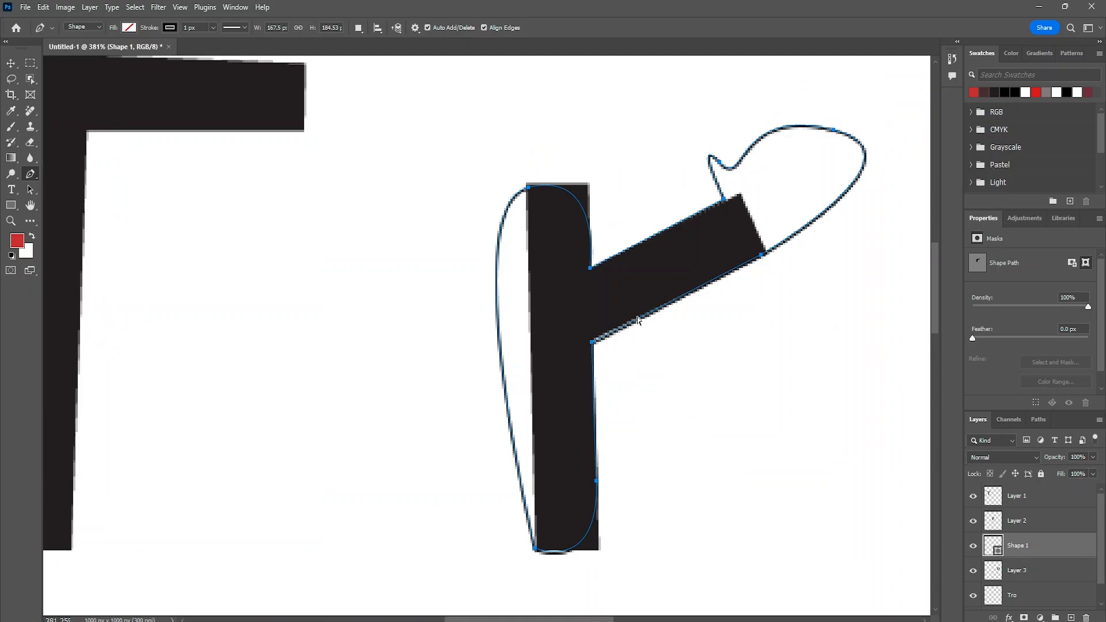
scroll(637, 320, "left", 4)
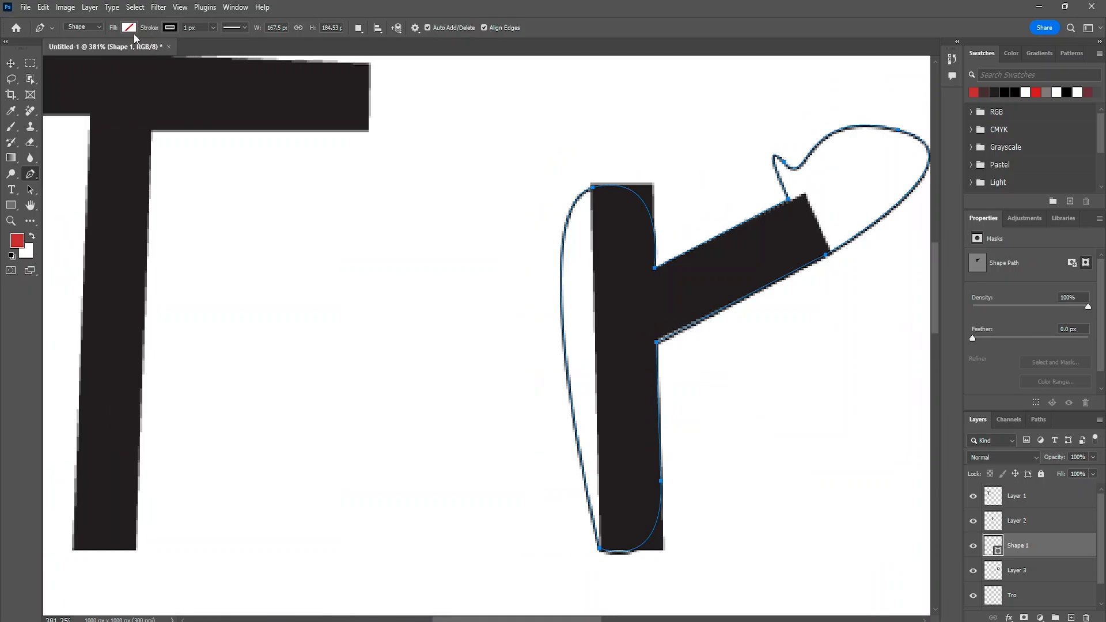
left_click(132, 29)
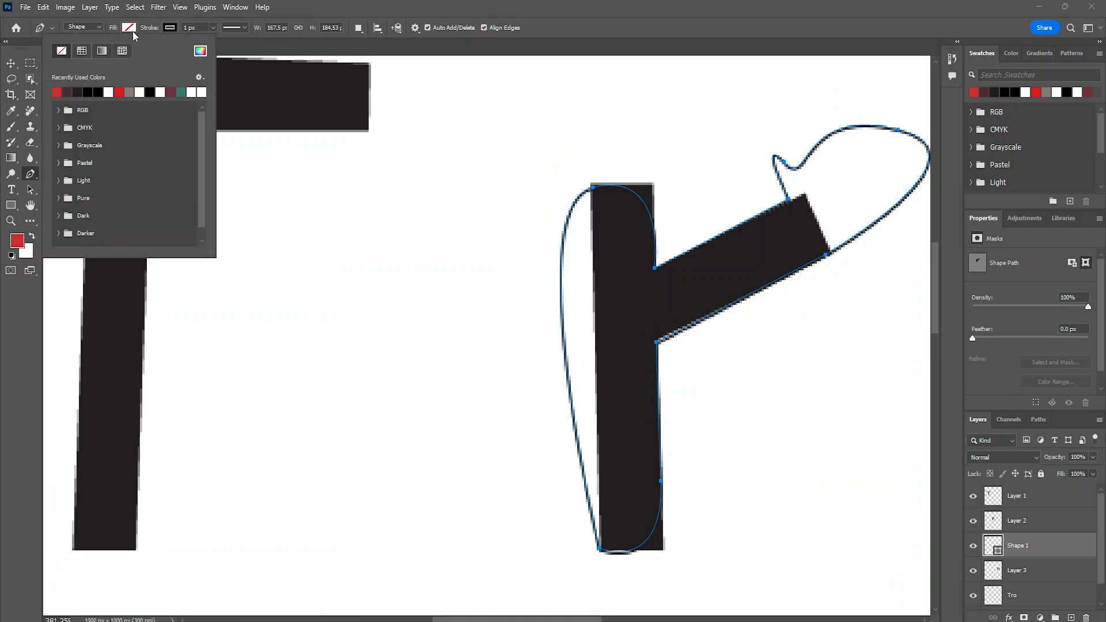
left_click(92, 91)
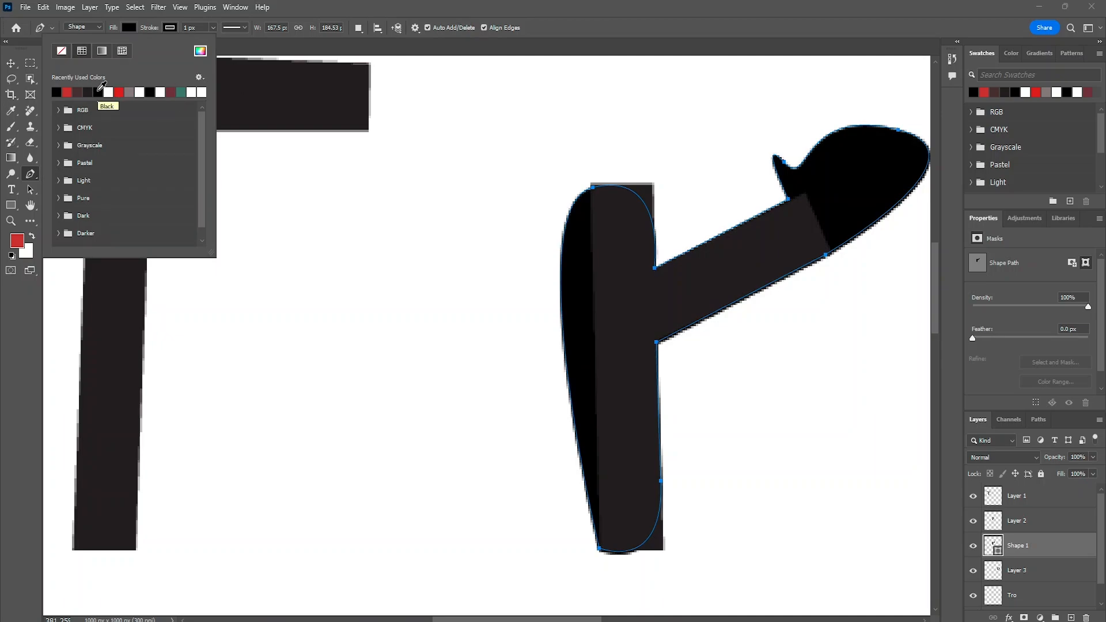
- Move the original r out from the new shape and delete it
left_click(11, 65)
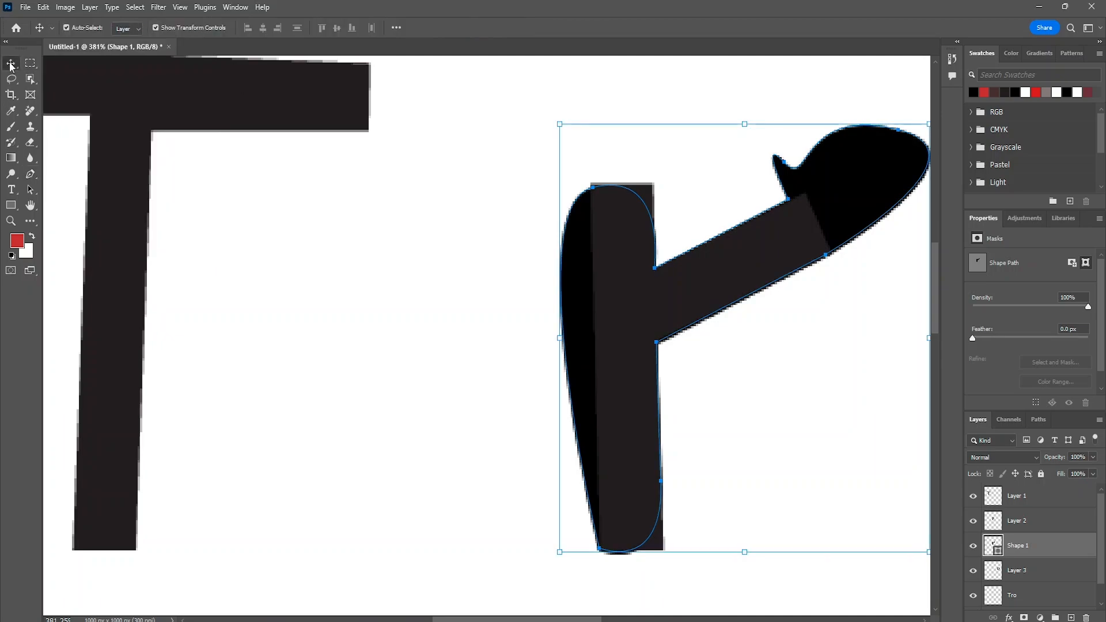
left_click_drag(632, 292, 330, 279)
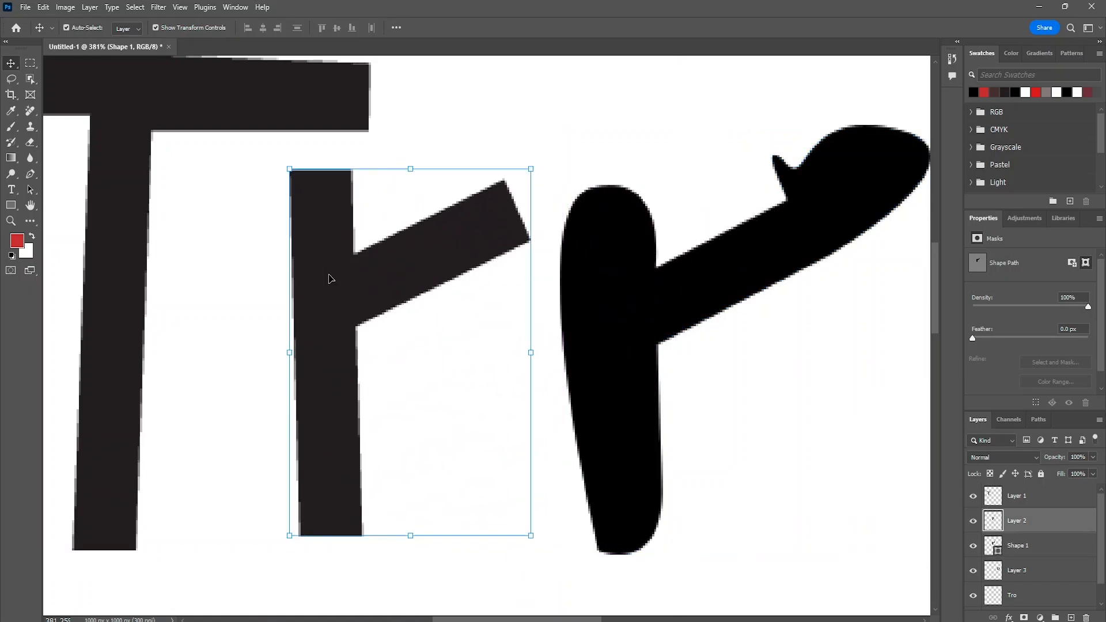
key("Delete")
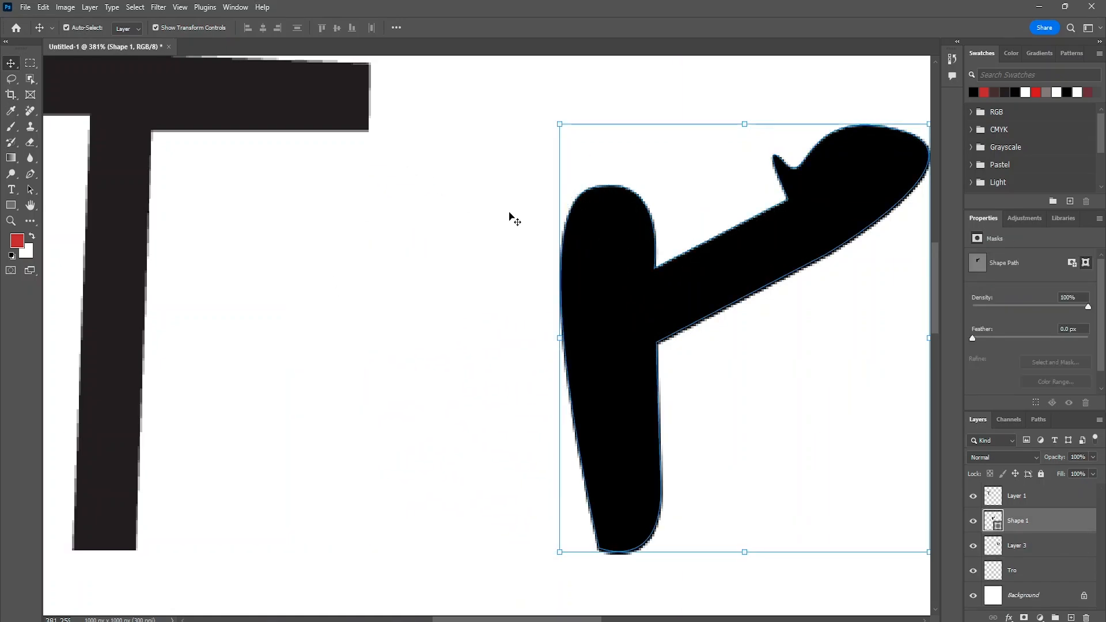
- Undo the original r's deletion and move, the black fill, and the outline's last segments around the stem
scroll(614, 235, "right", 4)
scroll(614, 233, "down", 3)
scroll(614, 234, "down", 3)
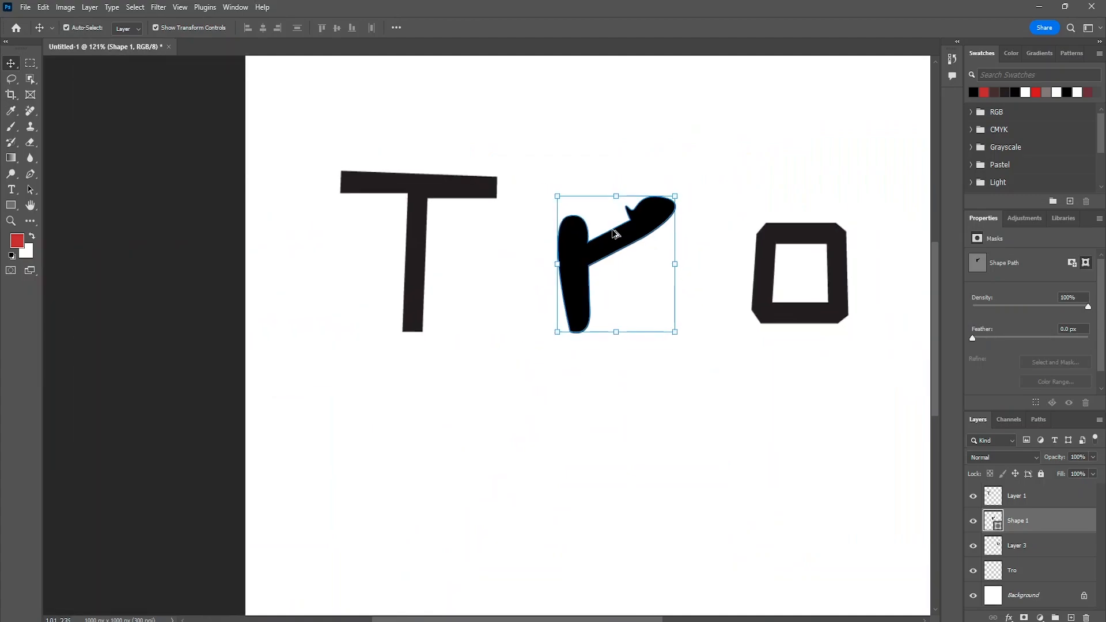
scroll(614, 233, "up", 5)
scroll(615, 233, "up", 3)
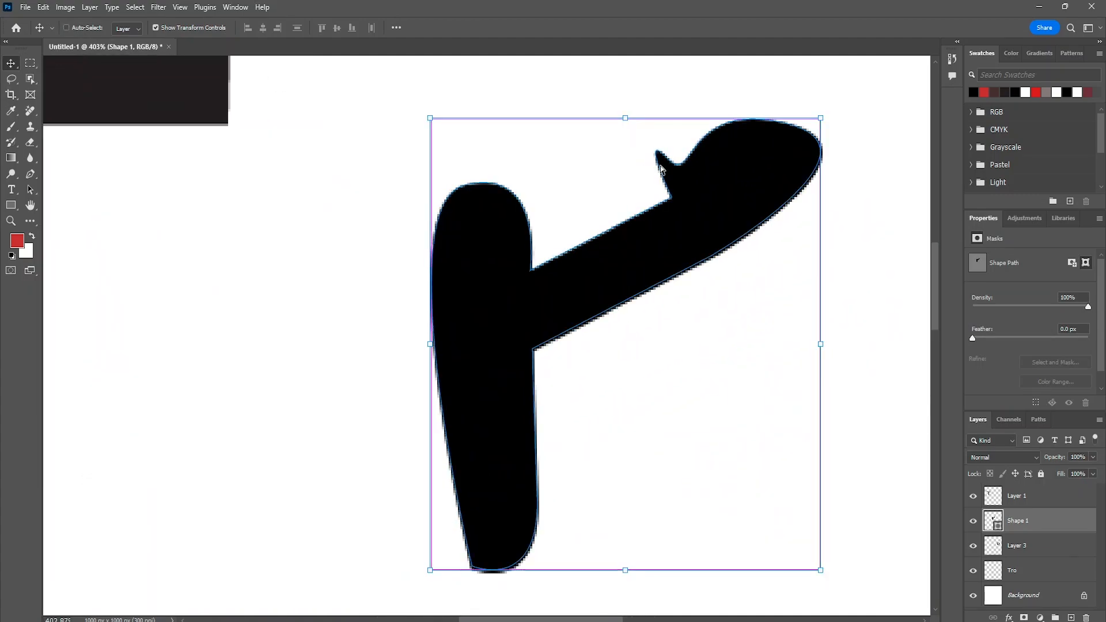
key("ctrl+z")
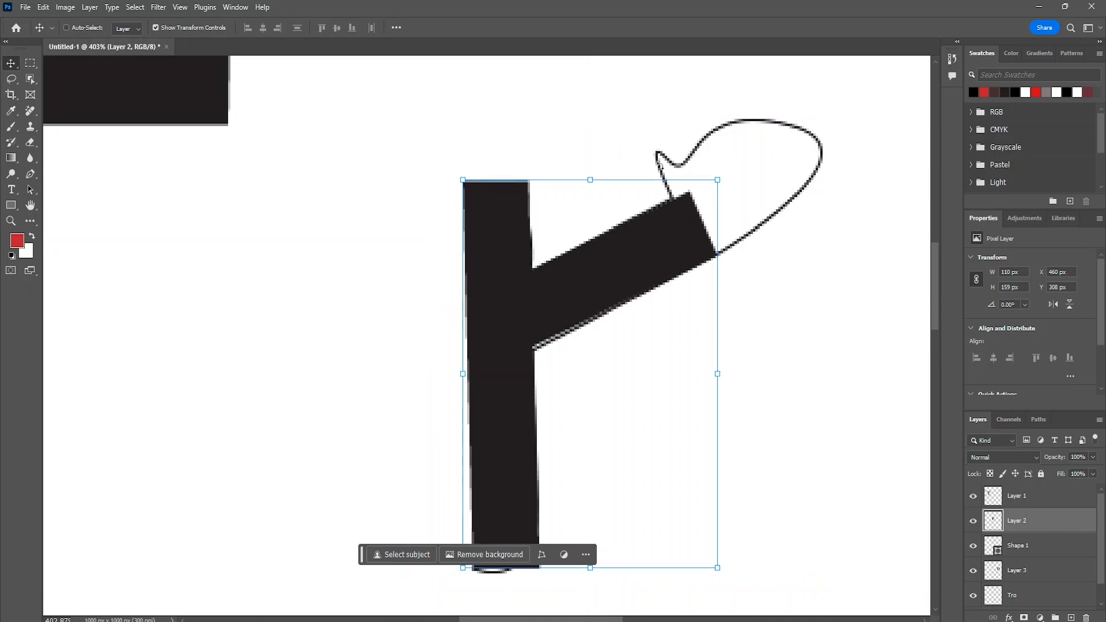
- Undo the unfinished r outline's leaf and arm segments back to the inner corner where the arm's underside meets the stem
left_click(684, 166, "ctrl")
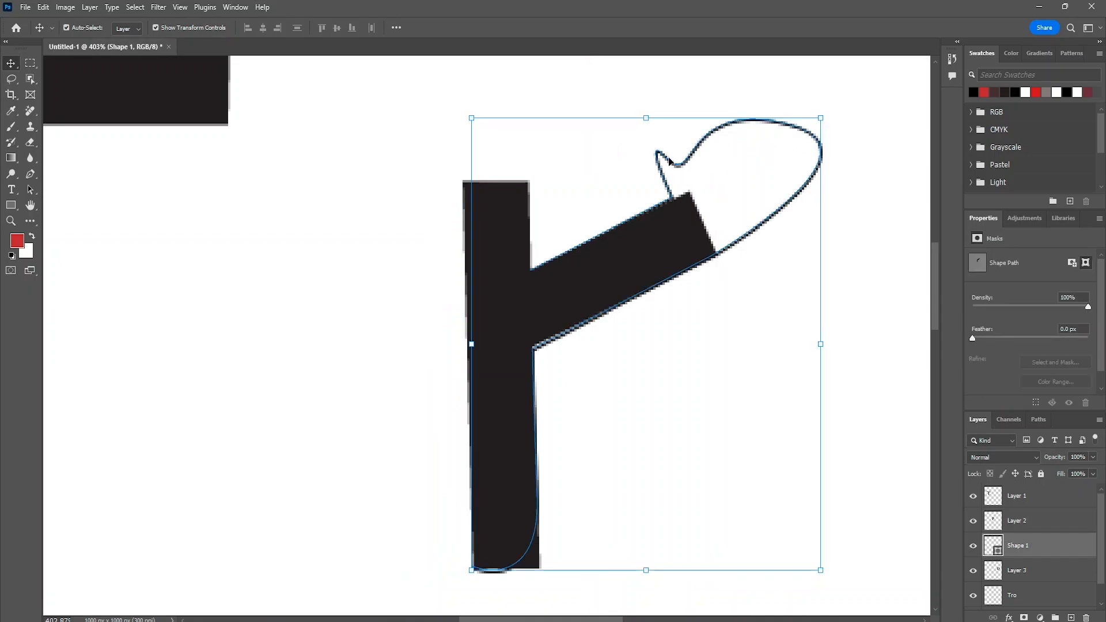
left_click(31, 174)
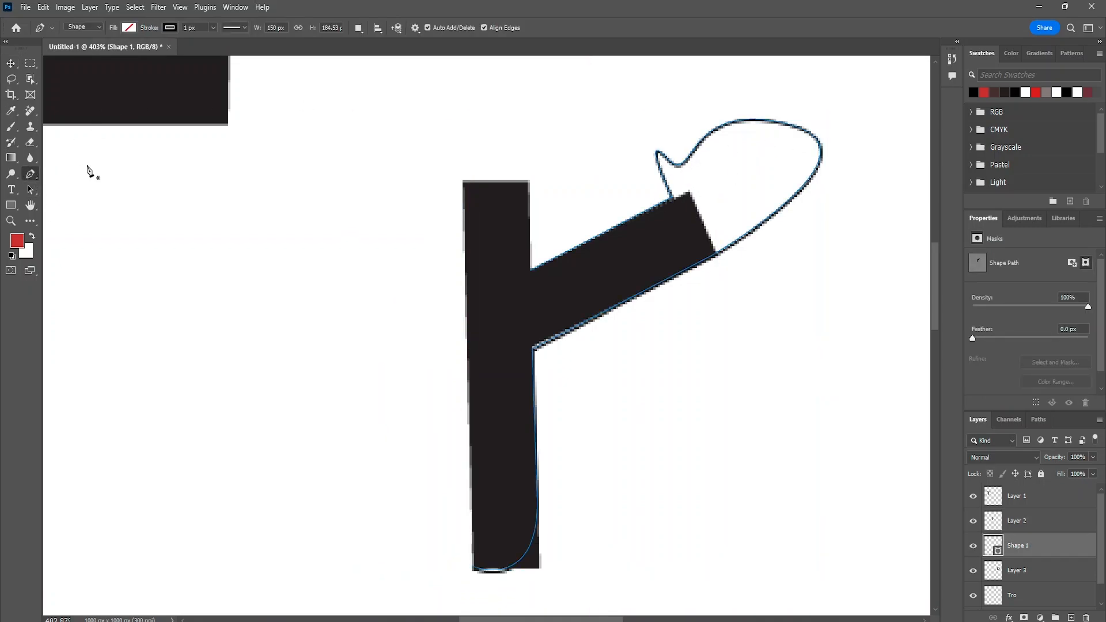
left_click(680, 166)
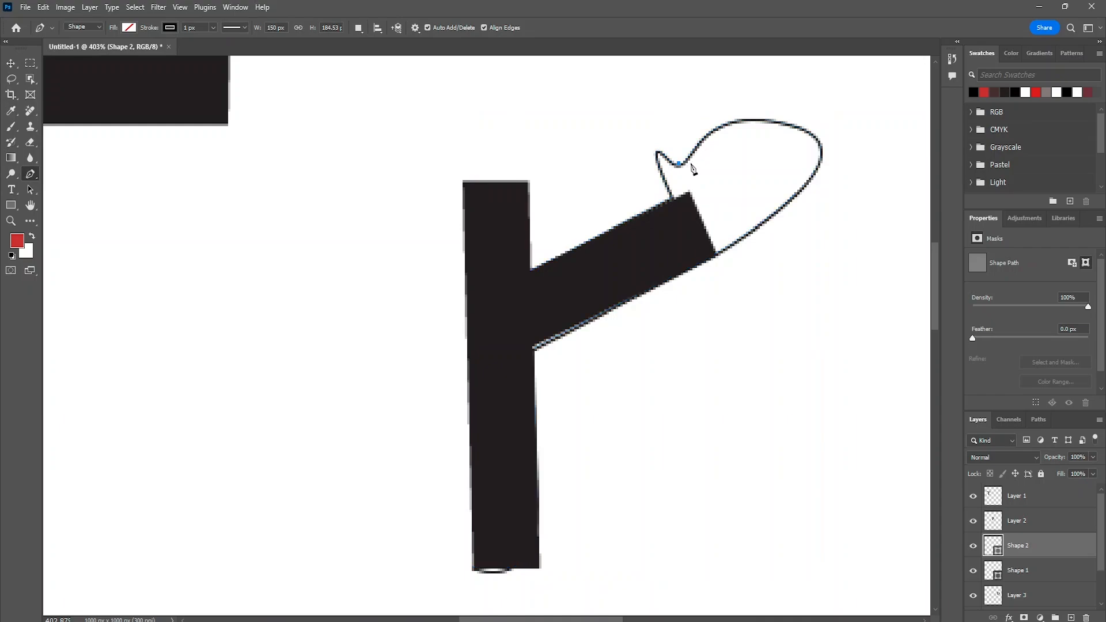
key("ctrl+z")
key("ctrl+z")
key("ctrl+z")
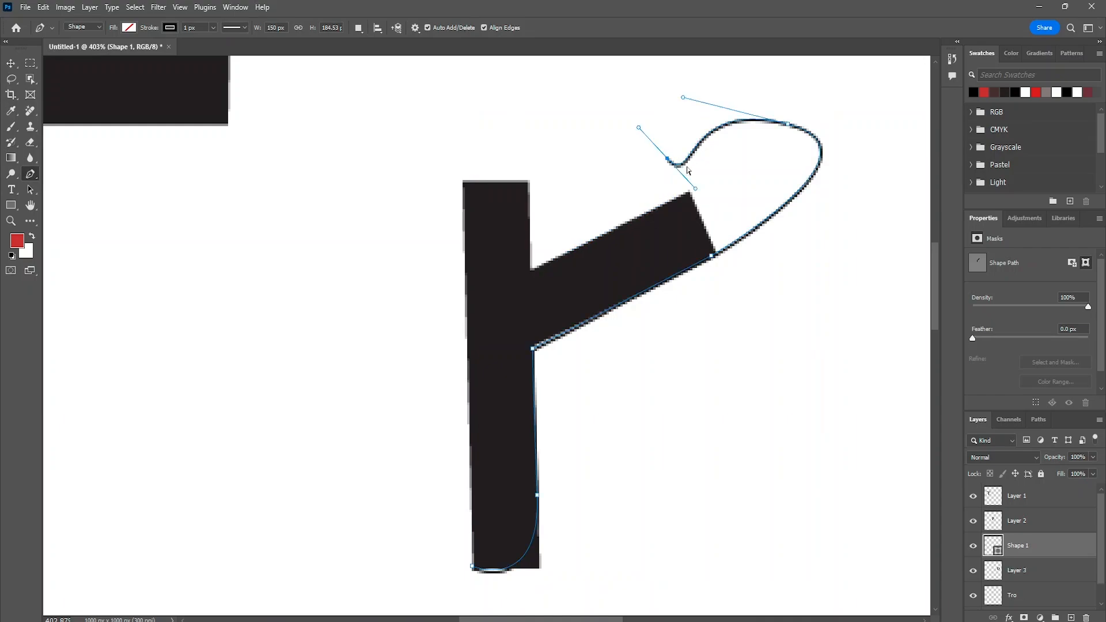
key("ctrl+z")
key("ctrl+z")
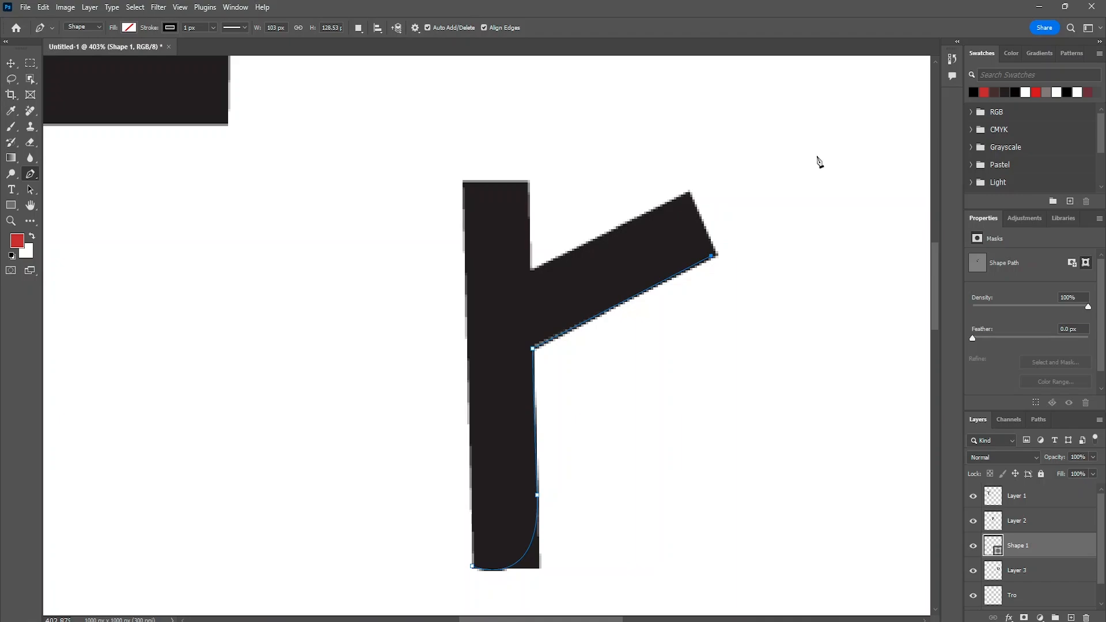
key("ctrl+z")
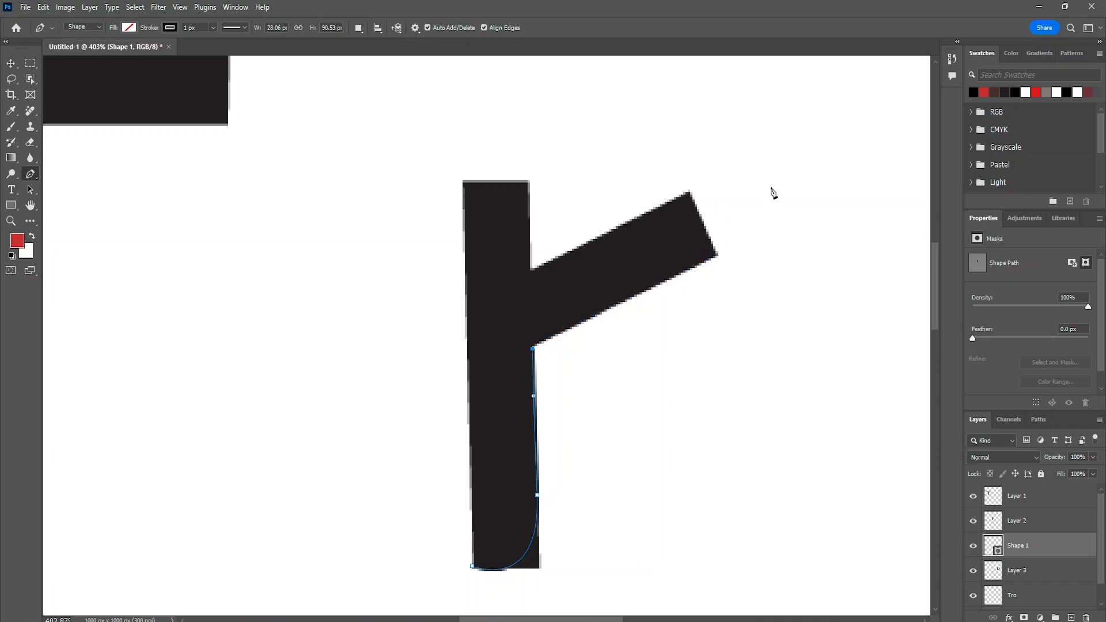
- Extend the r outline past the arm's tip, cut back below the arm, and curve up along the leaf's outer side
left_click_drag(775, 170, 798, 138)
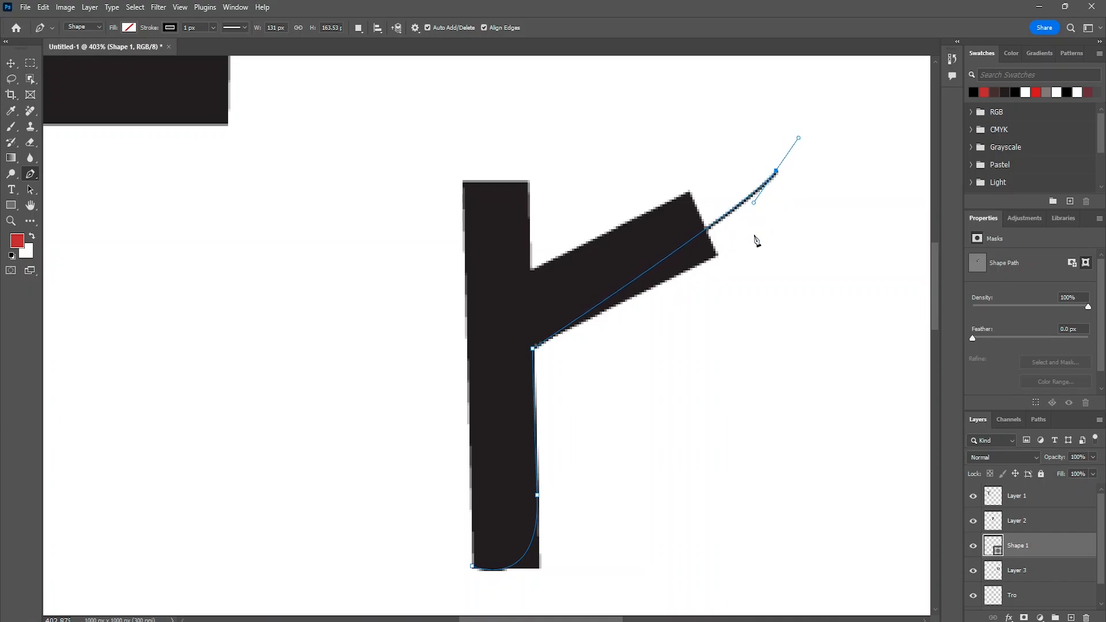
left_click_drag(664, 305, 664, 305)
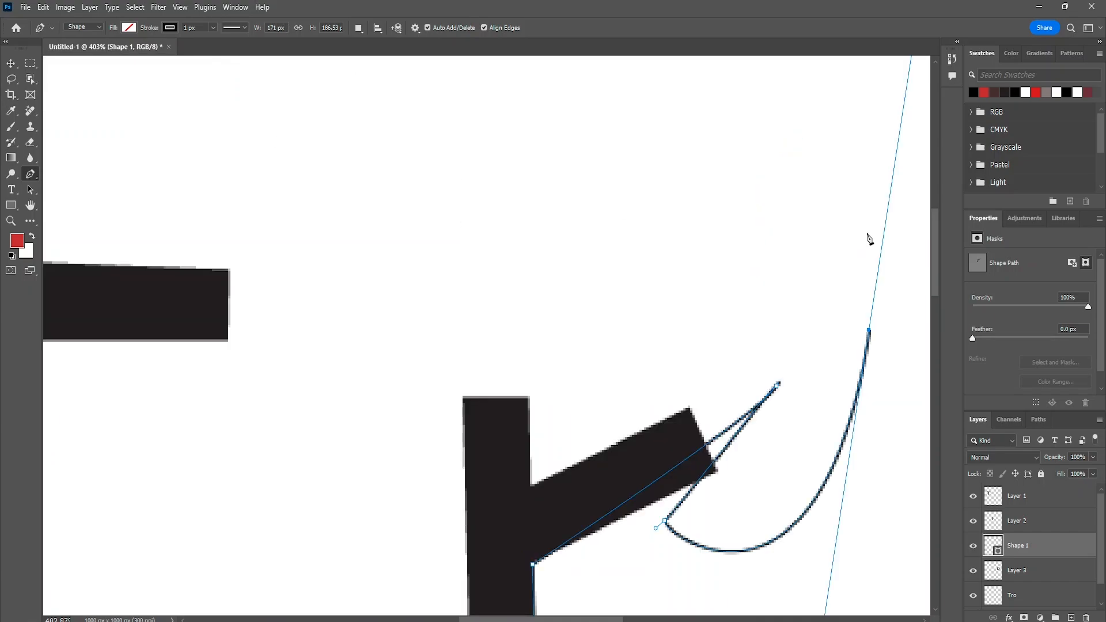
left_click_drag(867, 234, 869, 239)
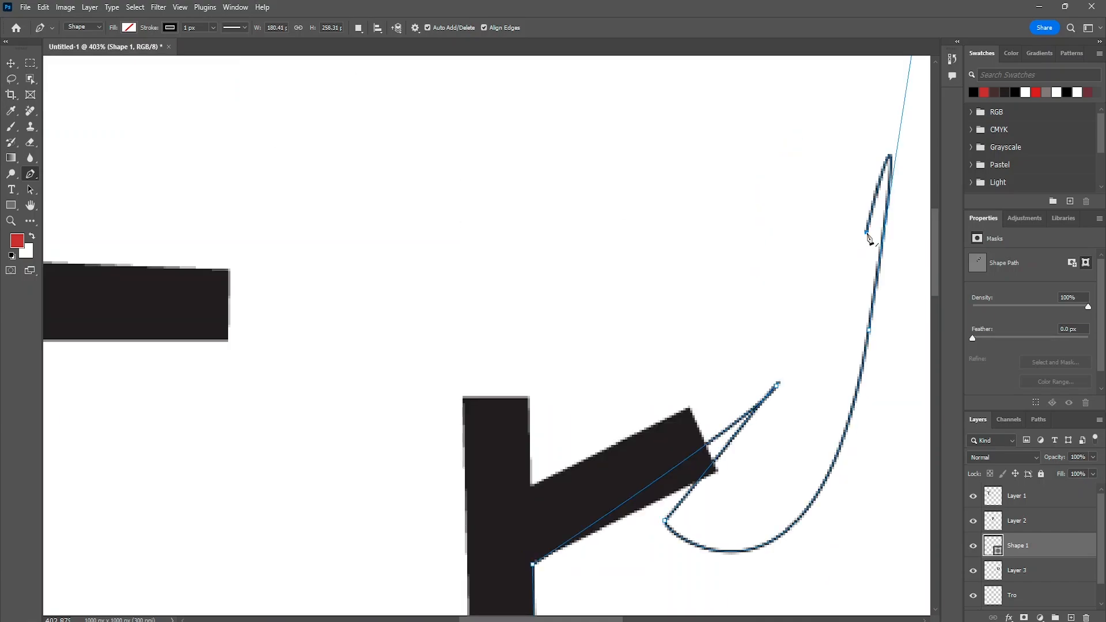
key("ctrl+z")
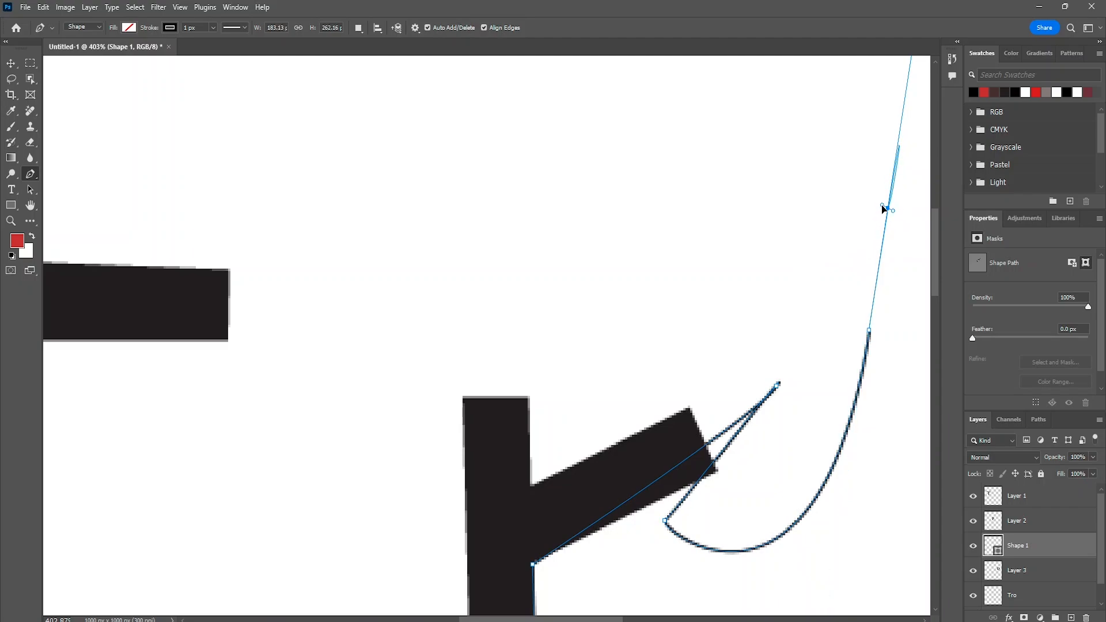
left_click_drag(869, 333, 863, 336)
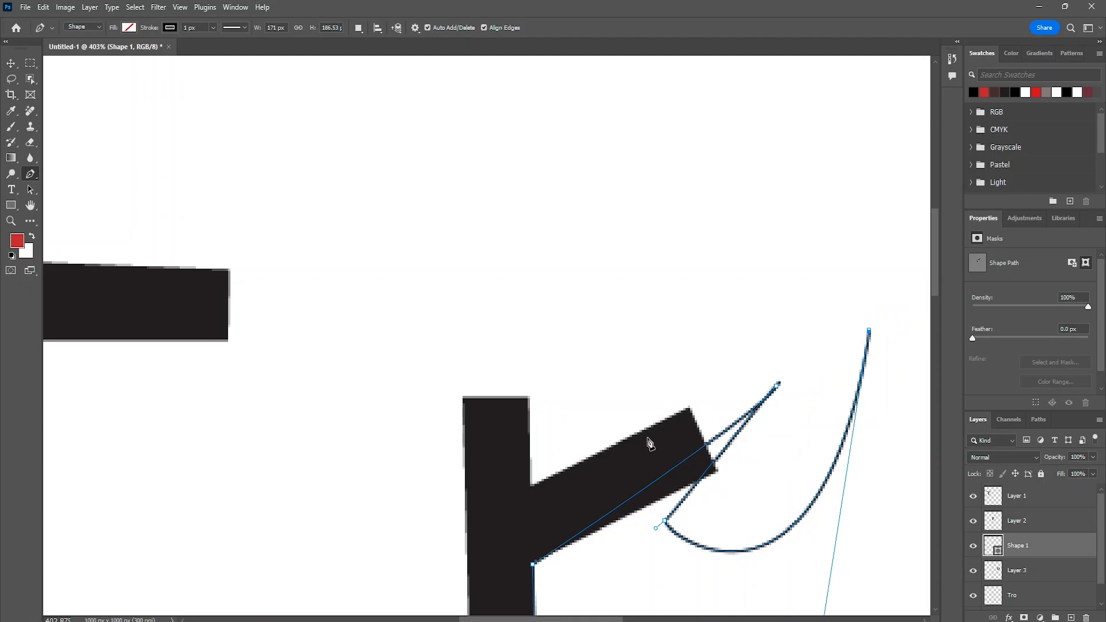
- Curve the leaf over its tip and bring its inner side down to the arm's upper edge
mouse_move(644, 440)
left_mouse_down()
mouse_move(714, 444)
mouse_move(699, 446)
left_mouse_up()
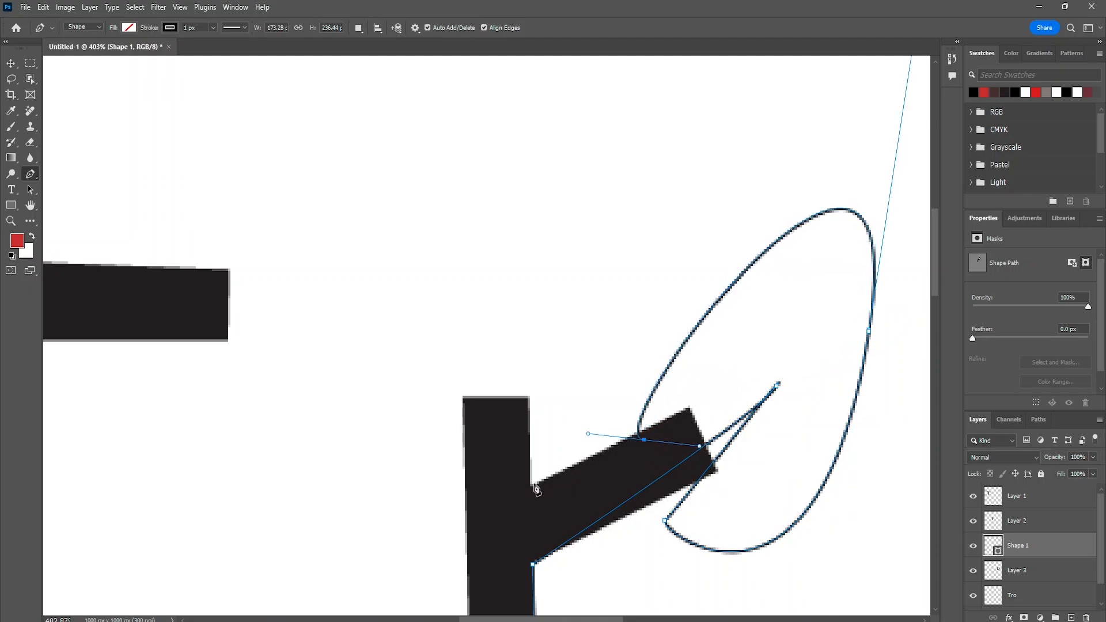
left_click(535, 486)
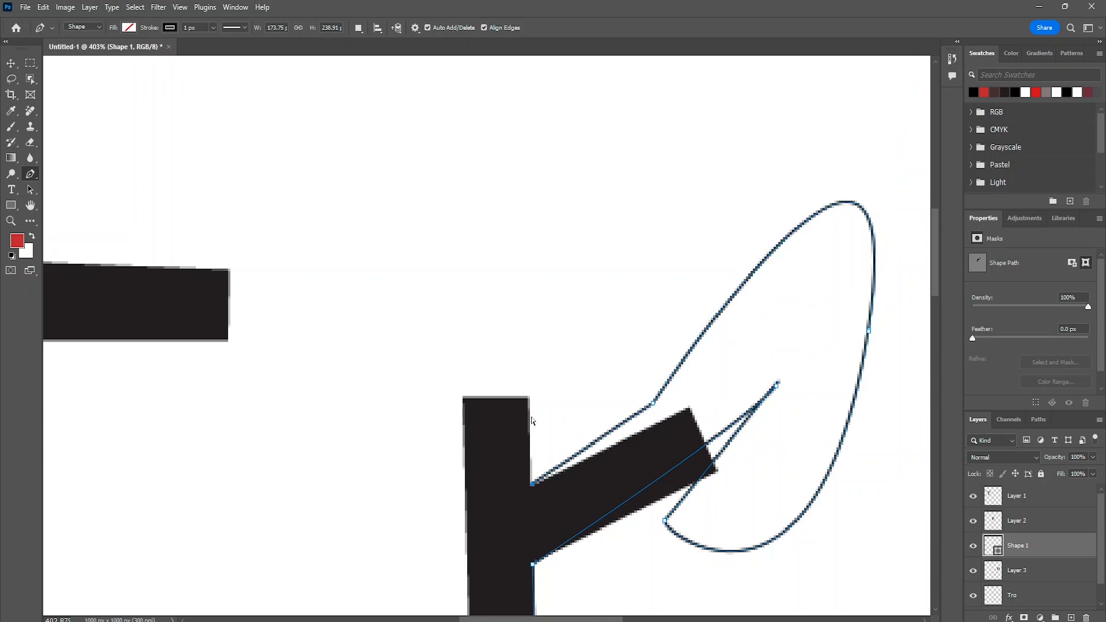
key("ctrl+z")
left_click(634, 433)
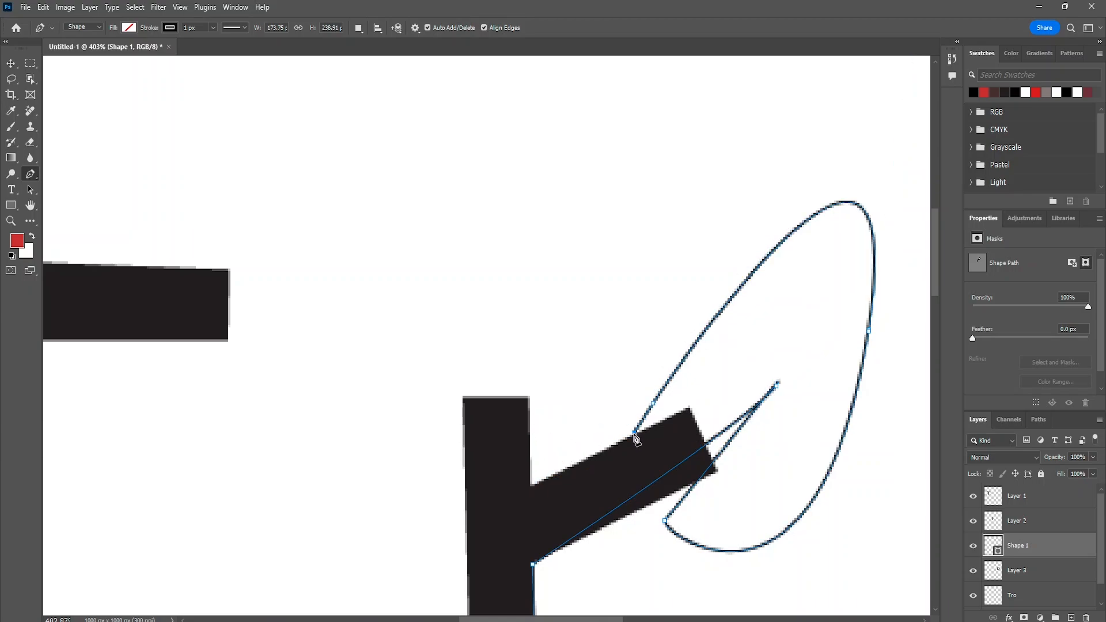
- Continue the outline along the arm's upper edge, round it over the stem's top, and close it at the stem's base
left_click(528, 489)
left_click_drag(462, 398, 394, 185)
scroll(403, 400, "down", 4)
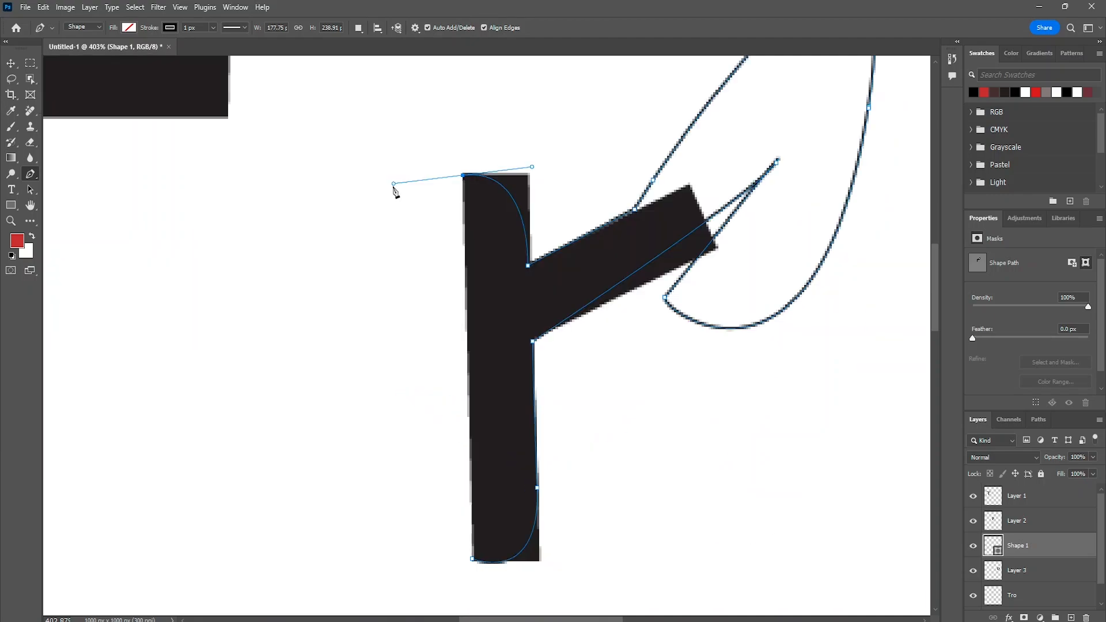
left_click(473, 559)
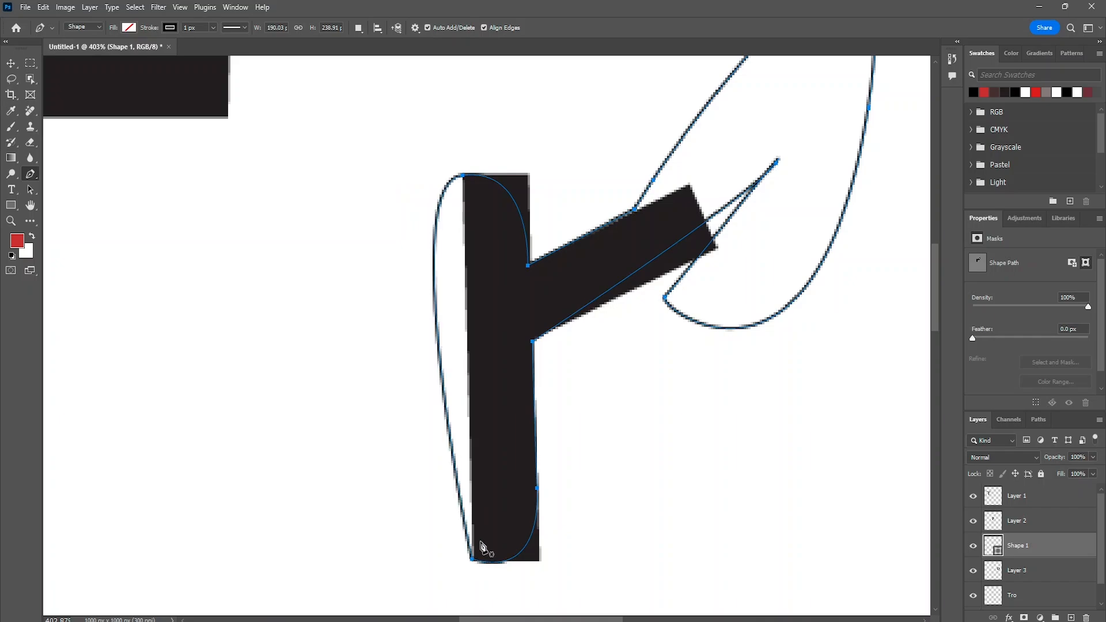
- Fill the redrawn leaf-armed r shape with black
scroll(588, 415, "right", 2)
left_click(129, 28)
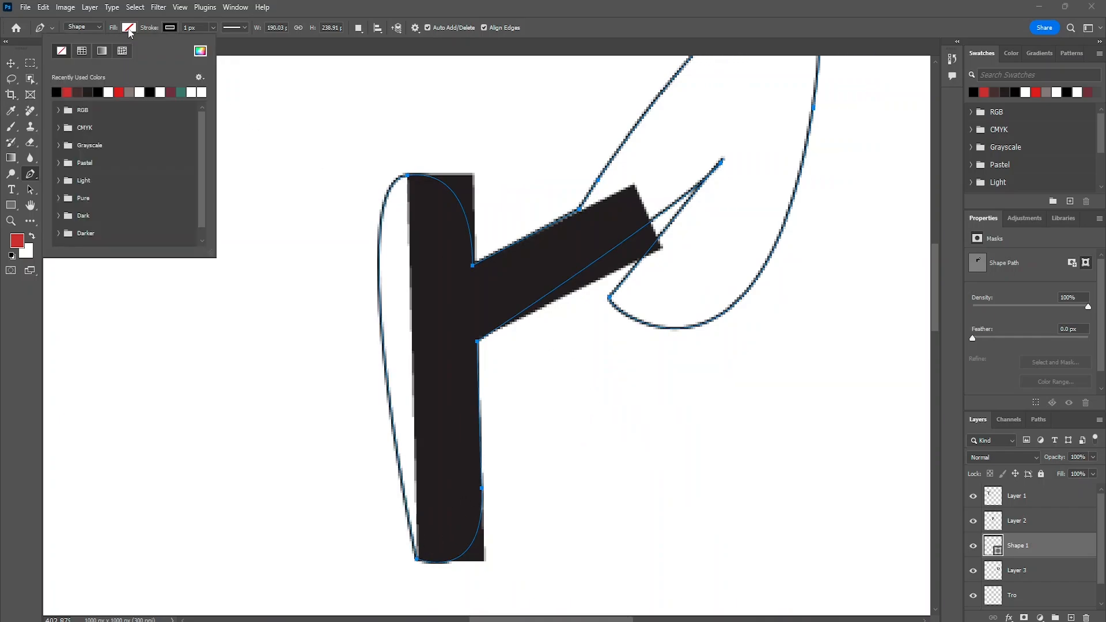
left_click(56, 92)
scroll(415, 178, "right", 2)
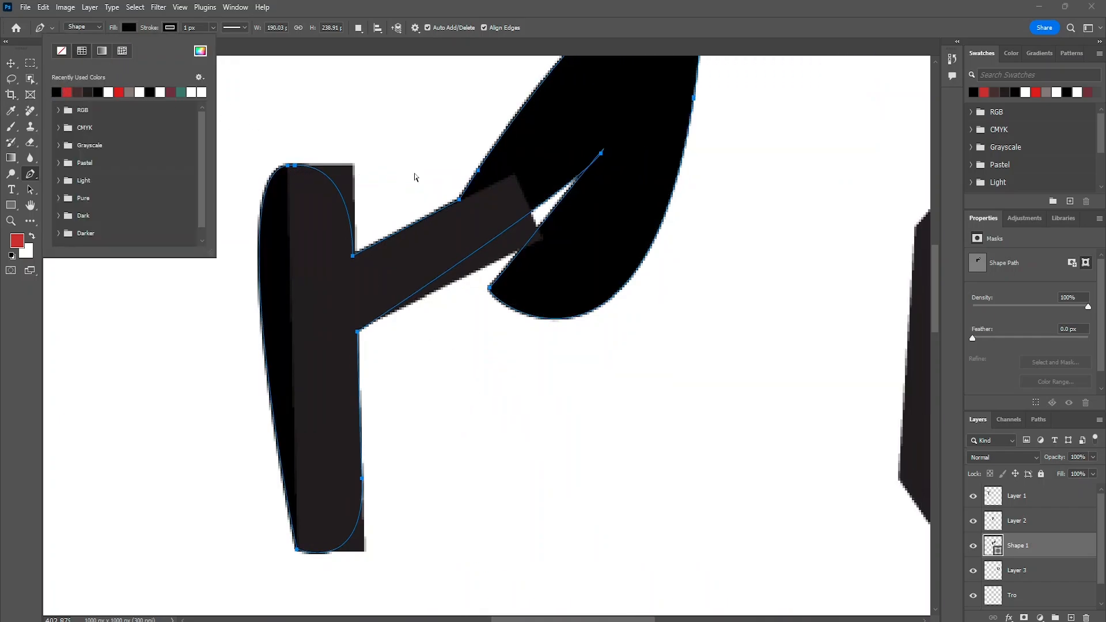
- Move the original r out from the redrawn shape and delete it
left_click(11, 64)
left_click_drag(395, 178, 478, 277)
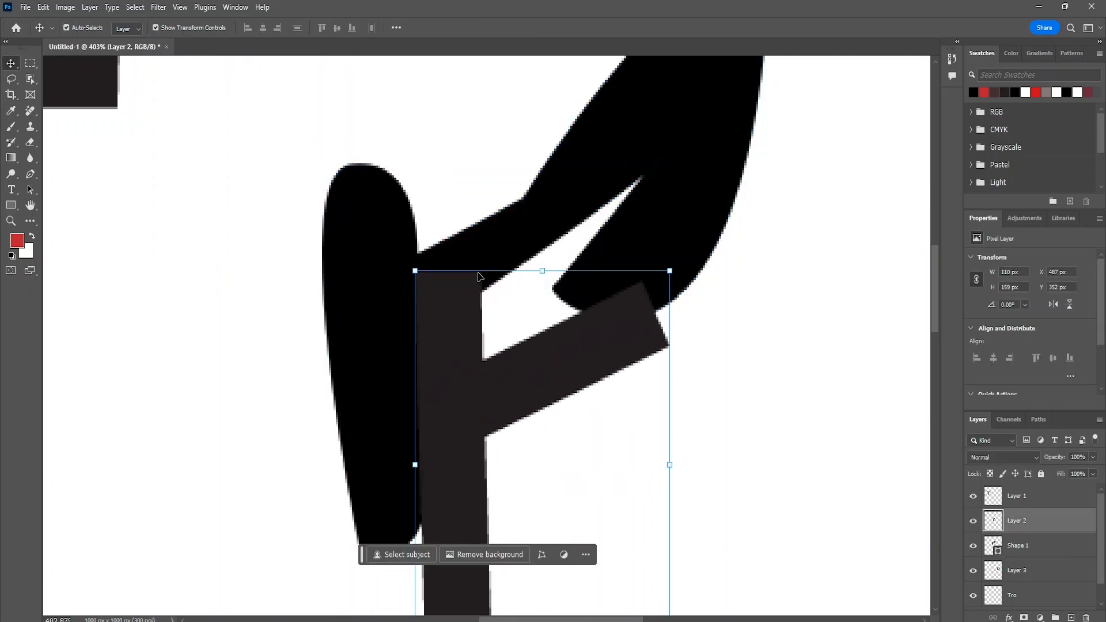
key("Delete")
scroll(483, 274, "right", 3)
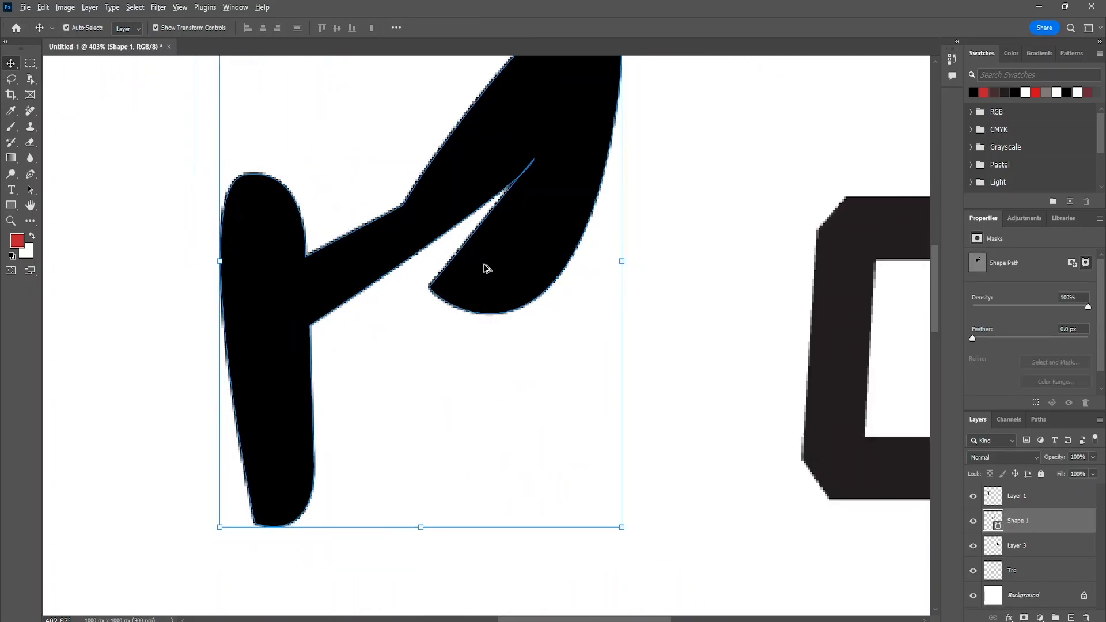
- Space the word evenly by moving the new r and the o toward the T and shifting the T slightly outward
scroll(484, 268, "down", 5)
scroll(409, 270, "up", 2)
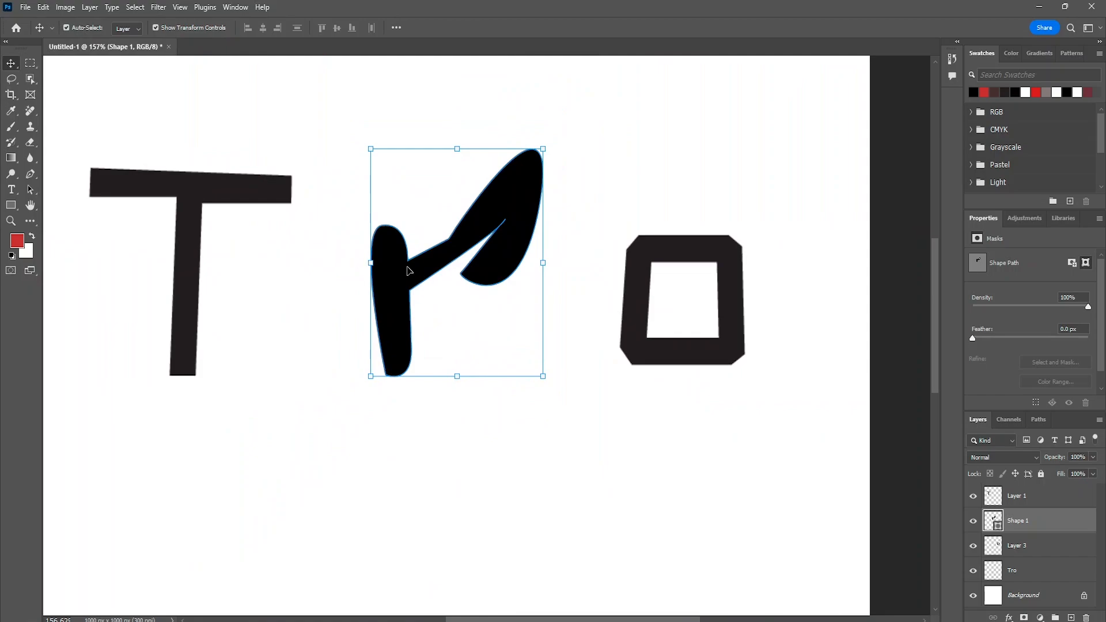
left_click_drag(409, 271, 311, 272)
left_click_drag(649, 290, 484, 299)
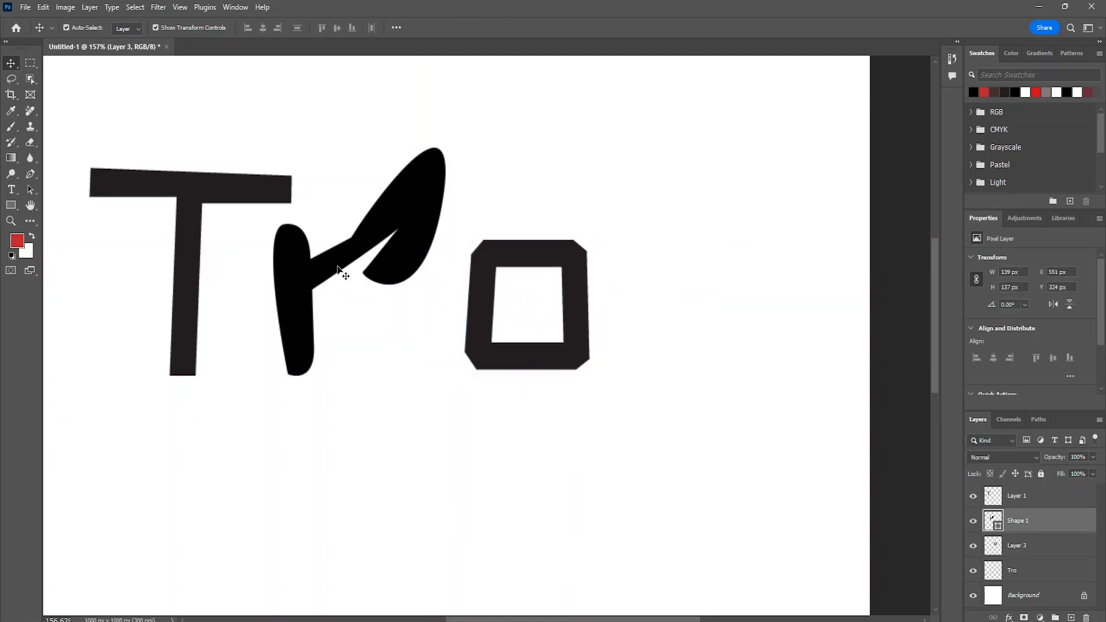
left_click_drag(337, 268, 357, 269)
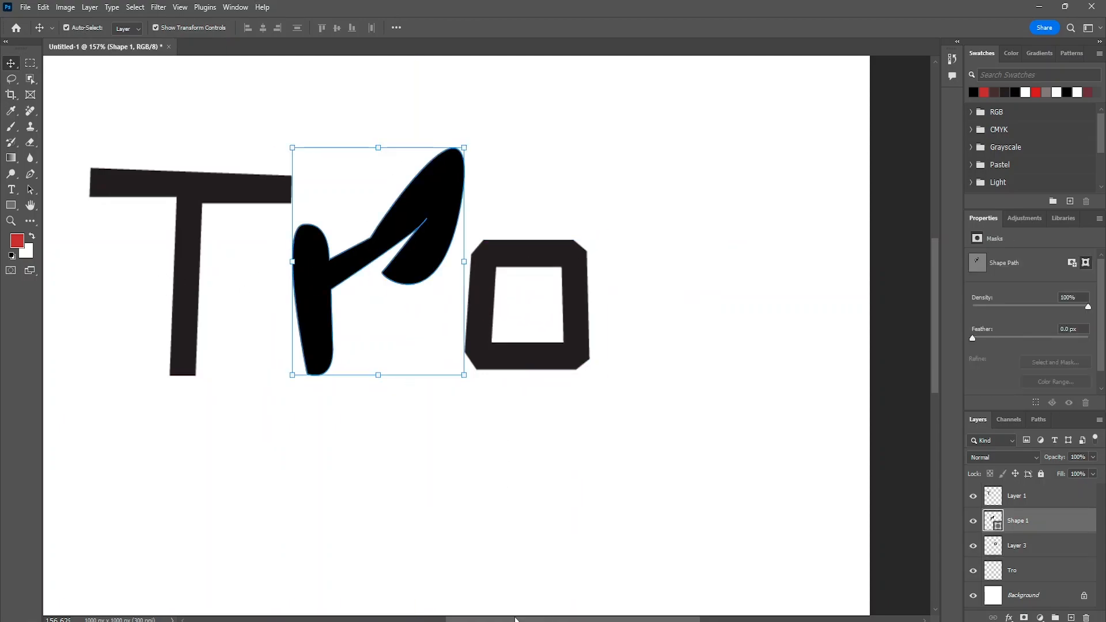
left_click_drag(515, 619, 425, 565)
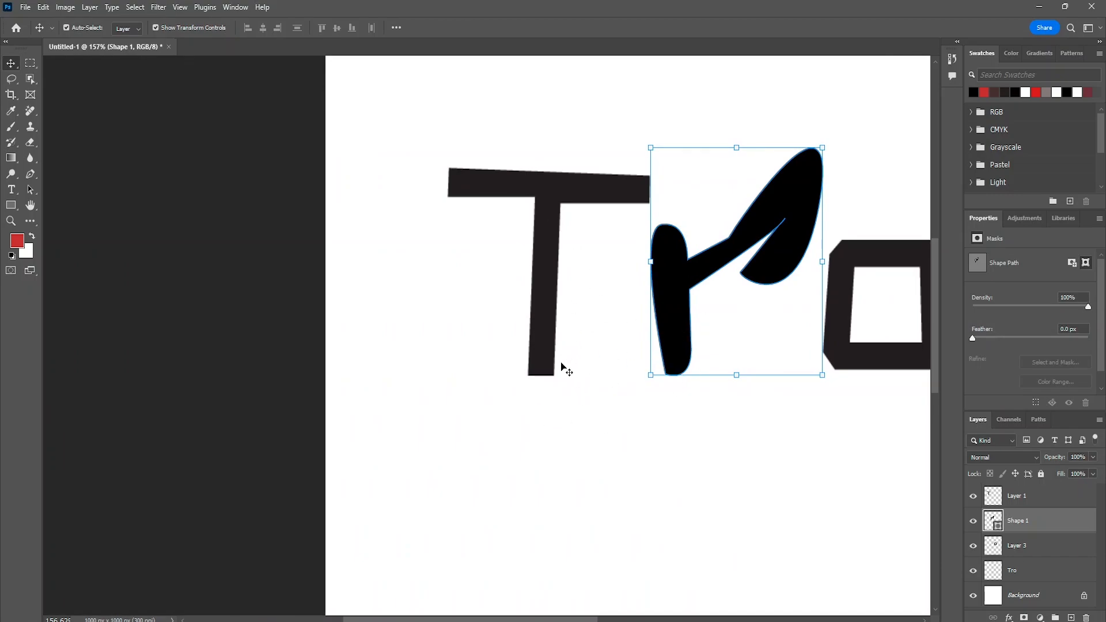
mouse_move(543, 209)
left_mouse_down()
mouse_move(526, 209)
mouse_move(537, 214)
left_mouse_up()
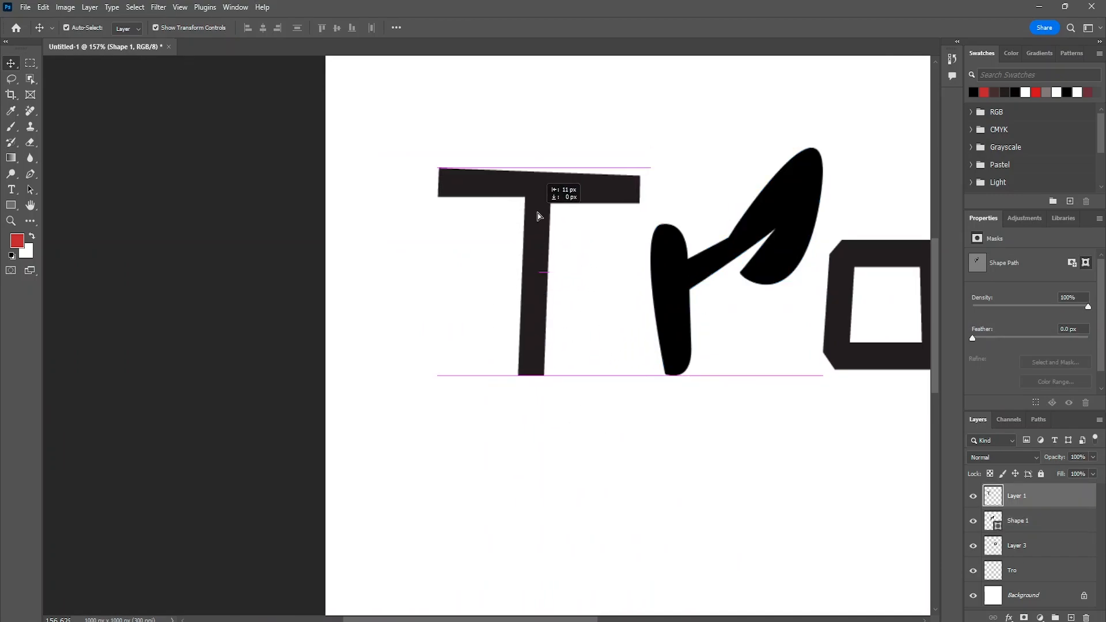
- Try to draw a closed black foot shape around the base of the T's stem with the Pen tool
left_click(31, 173)
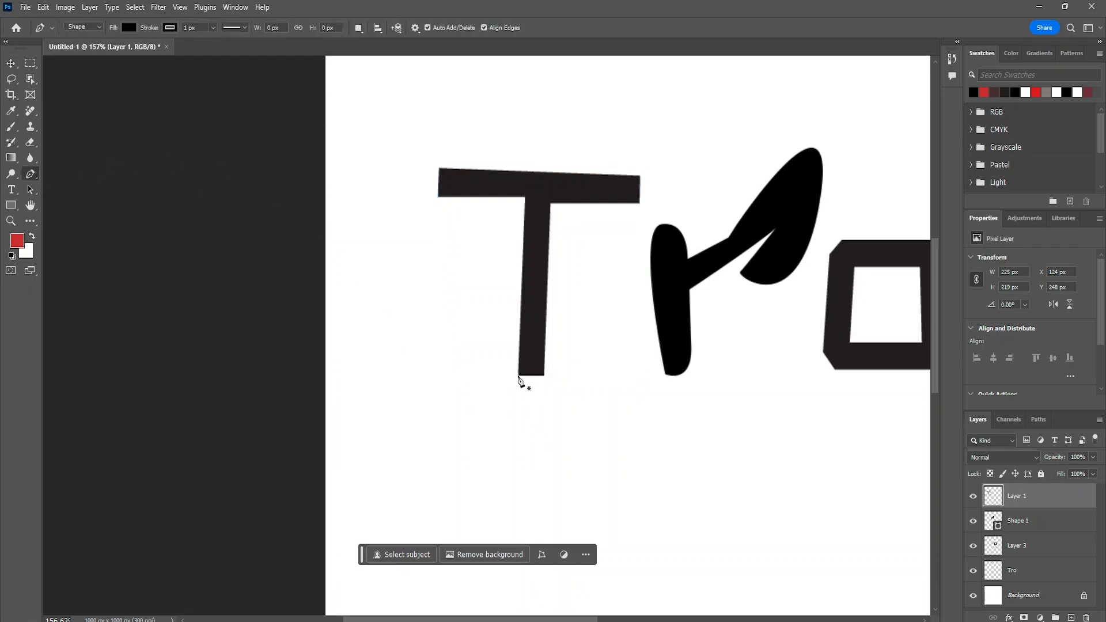
left_click(518, 375)
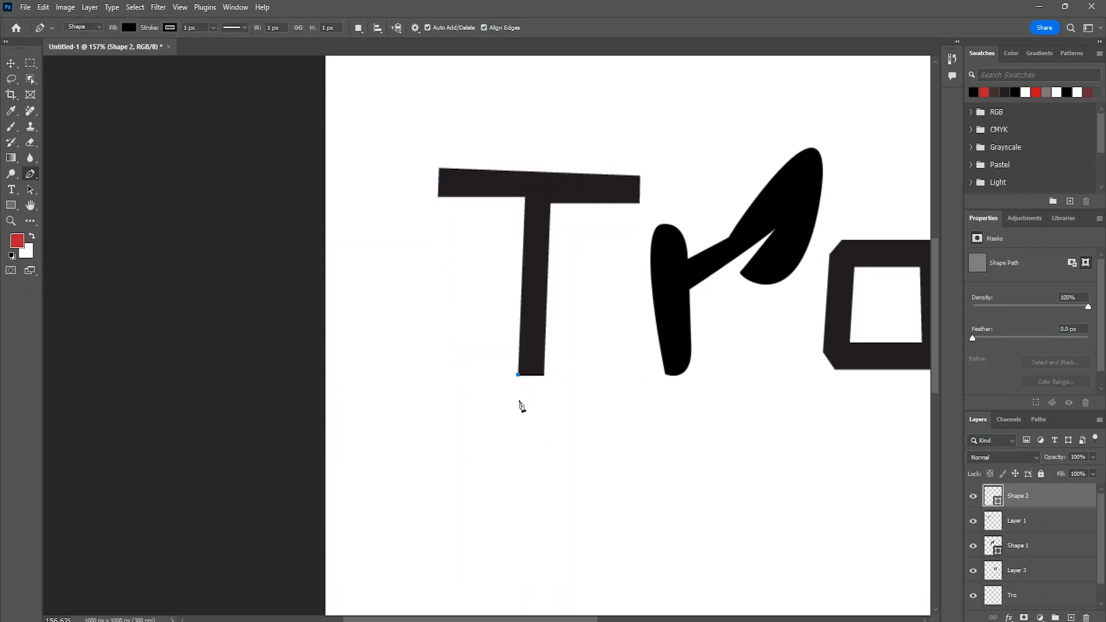
left_click_drag(545, 344, 548, 322)
left_click(576, 337)
left_click(580, 407)
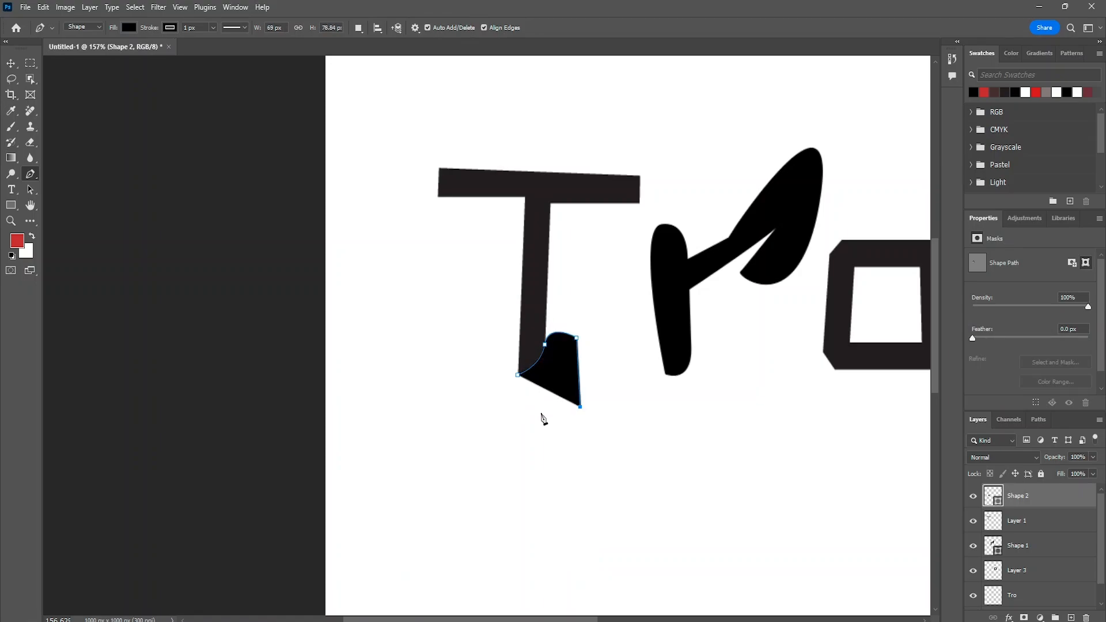
left_click(535, 402)
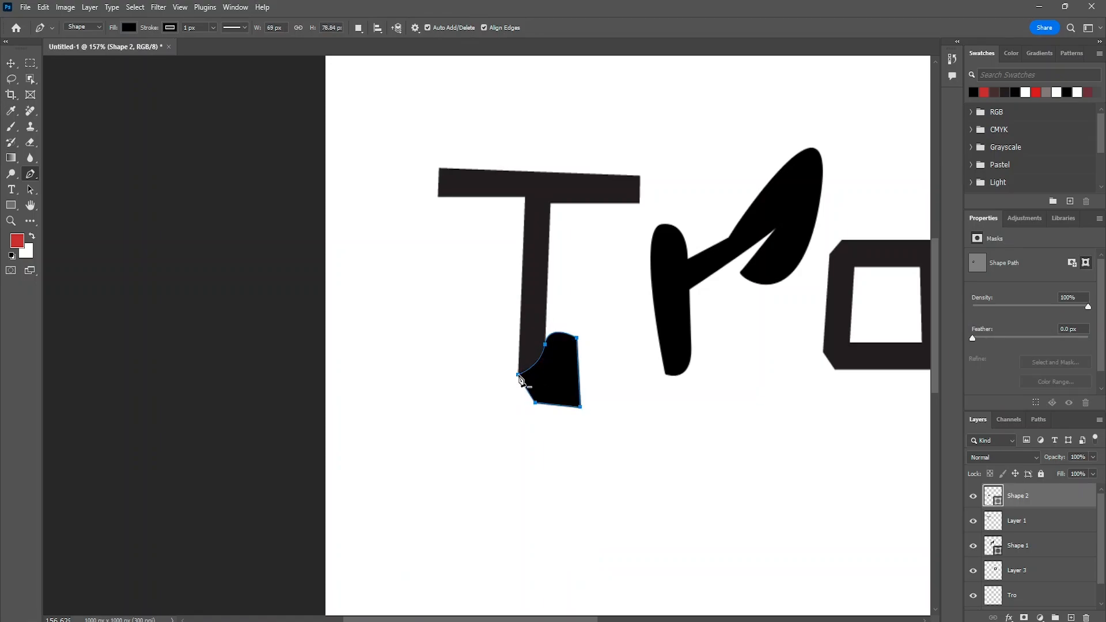
left_click(518, 375)
- Reopen the T's foot shape and try closing it with a curve at the stem's lower corner
left_click(541, 377)
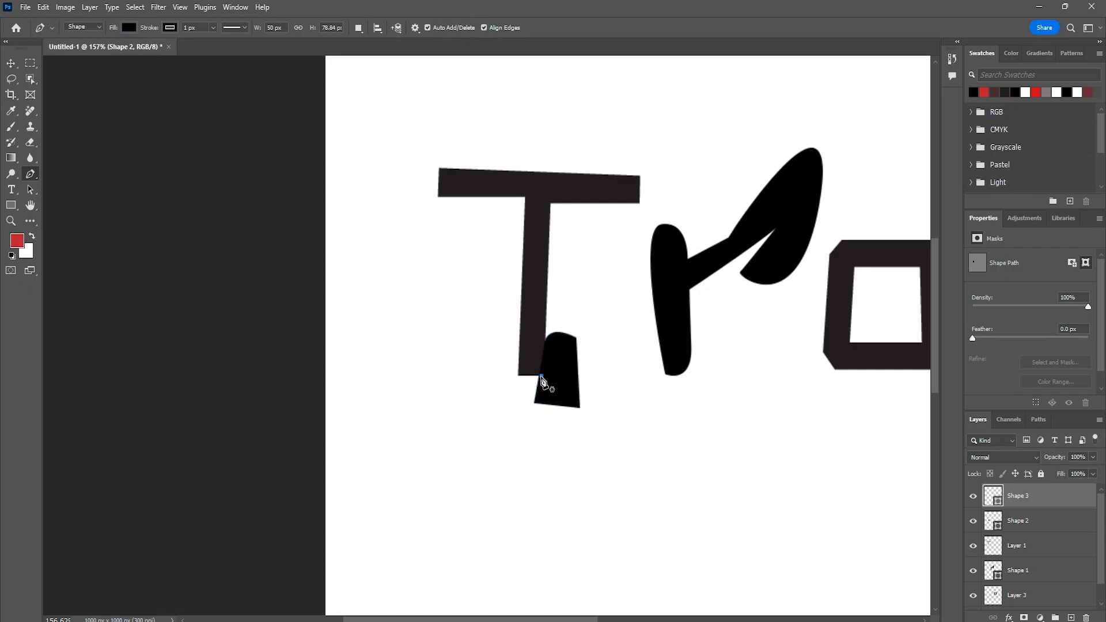
key("ctrl+z")
key("ctrl+z")
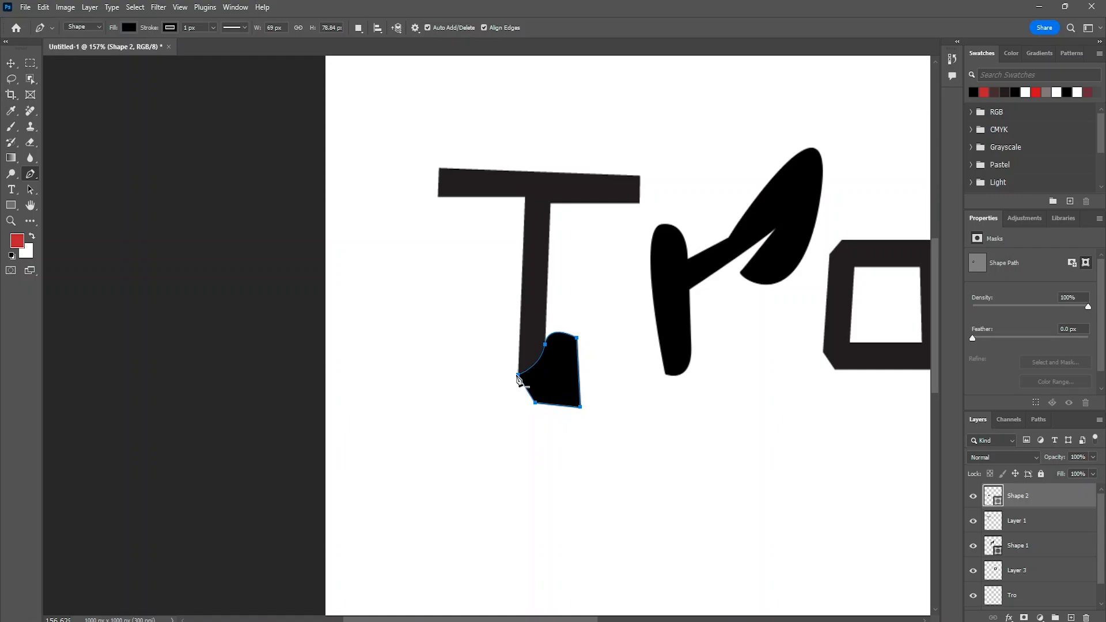
left_click_drag(517, 375, 517, 370)
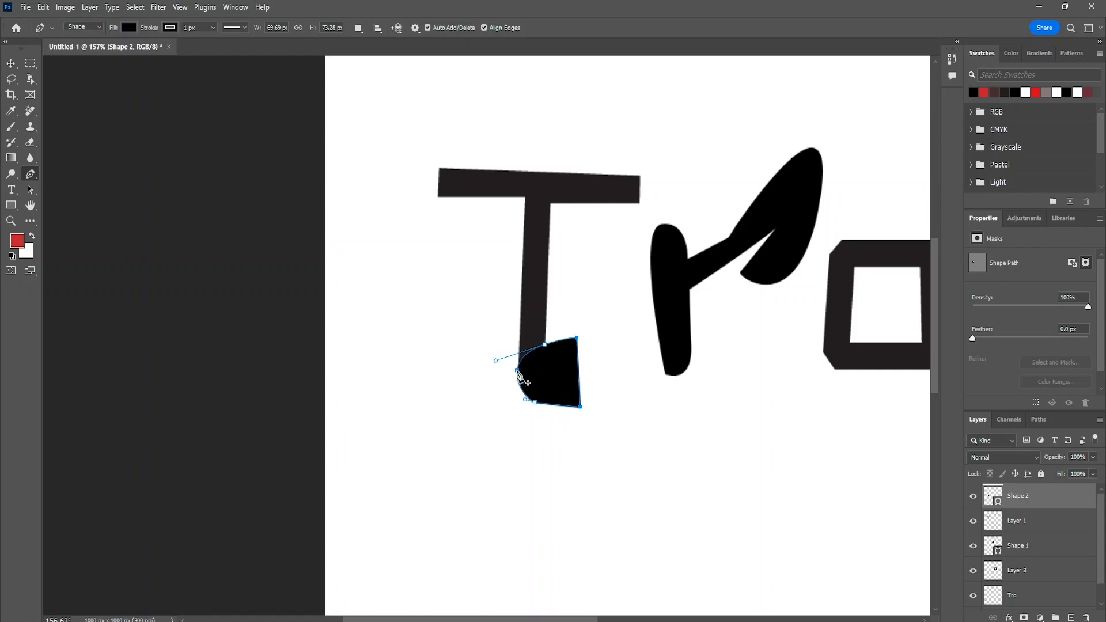
left_click(517, 371, "alt")
- Undo the entire foot shape drawn at the T's base
key("ctrl+z")
key("ctrl+z")
key("ctrl+z")
key("ctrl+z")
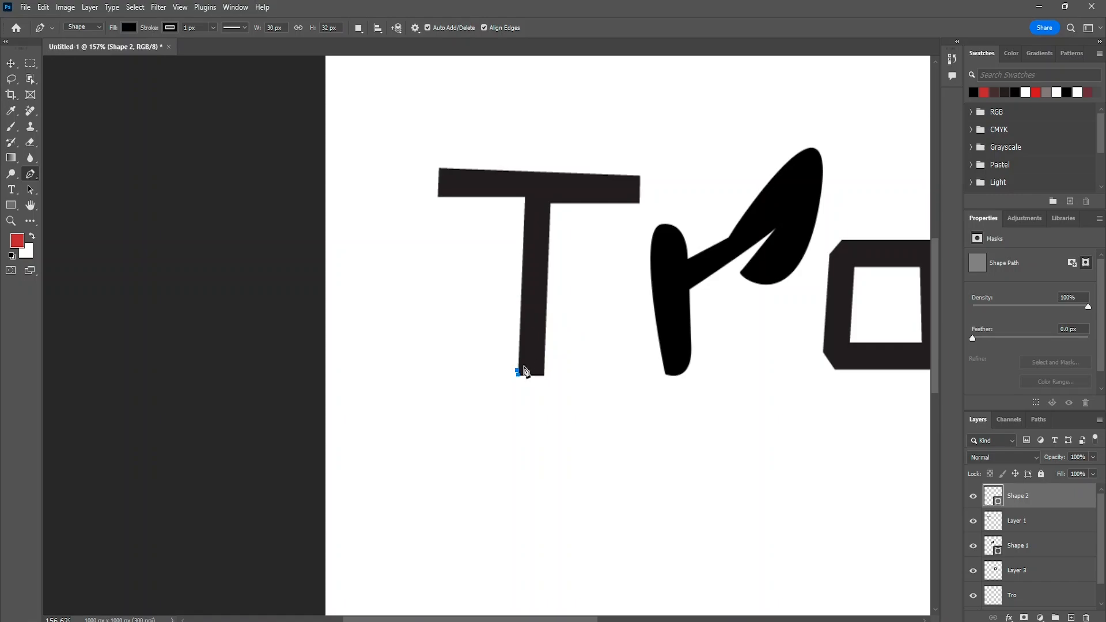
key("ctrl+z")
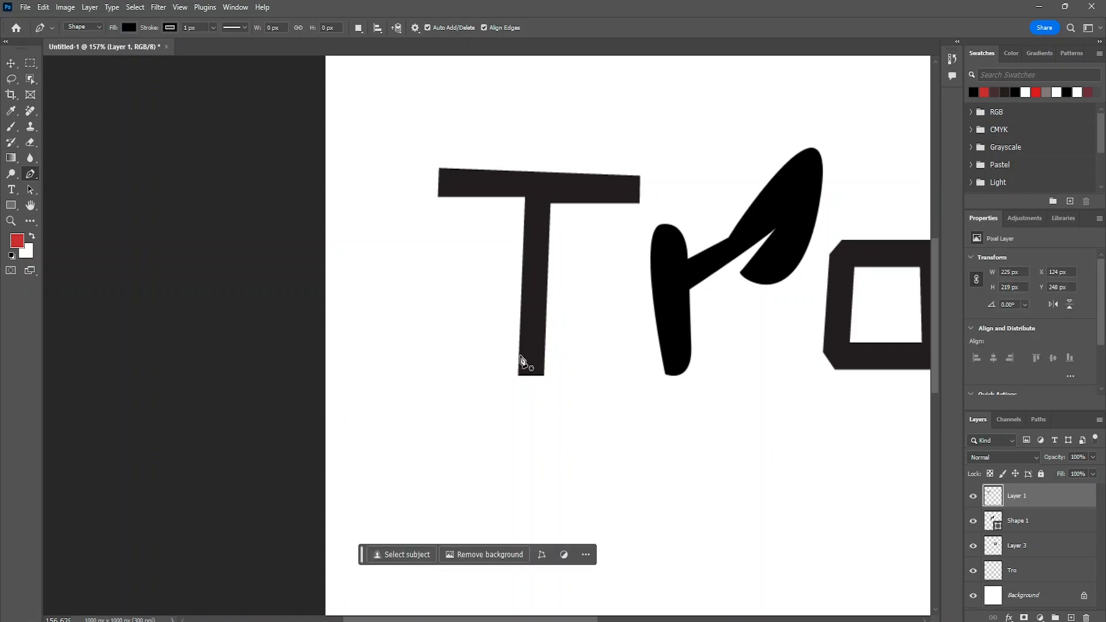
- Draw a closed black shape about 100 by 94 px over the base of the T's stem with the Pen tool
left_click(519, 356)
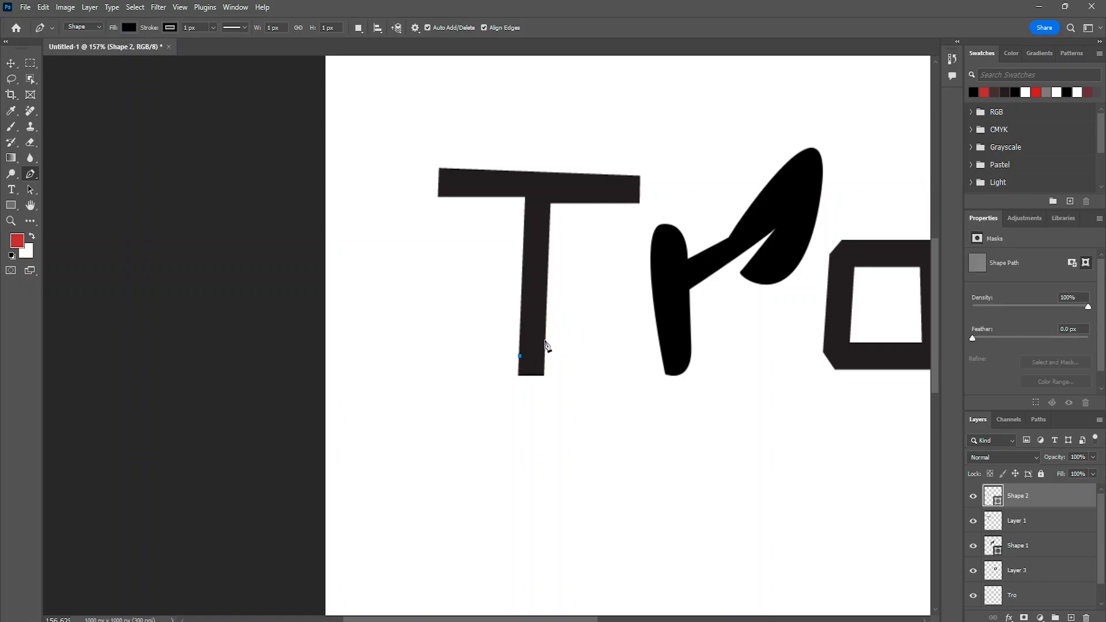
left_click(545, 340)
left_click_drag(544, 342, 555, 296)
left_click_drag(576, 355, 551, 410)
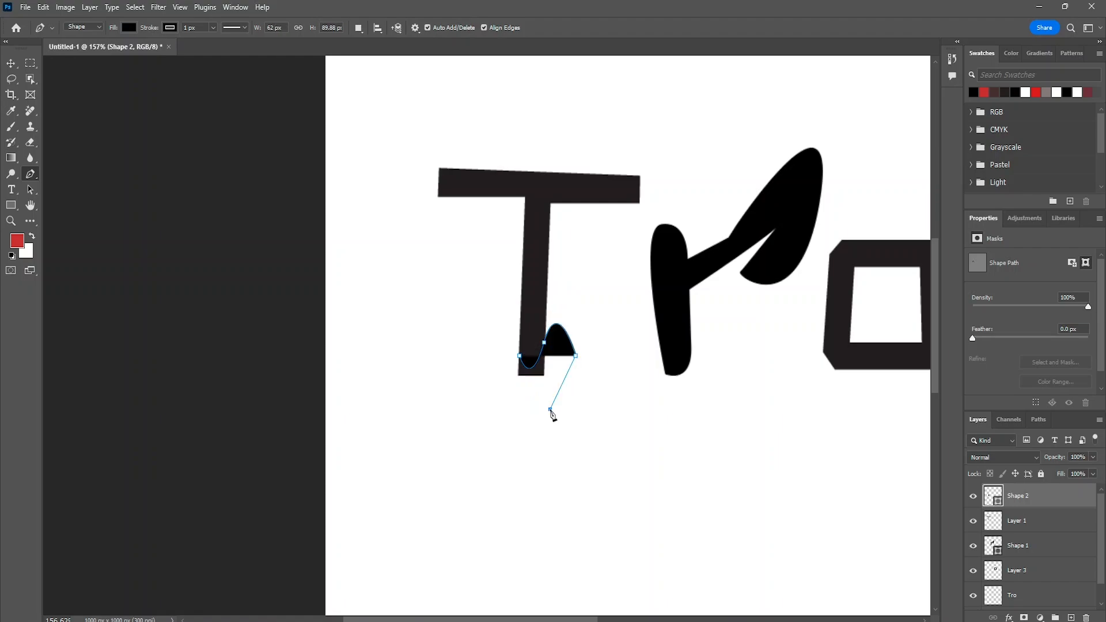
left_click(551, 410)
left_click(528, 413)
left_click(499, 387)
left_click(485, 364)
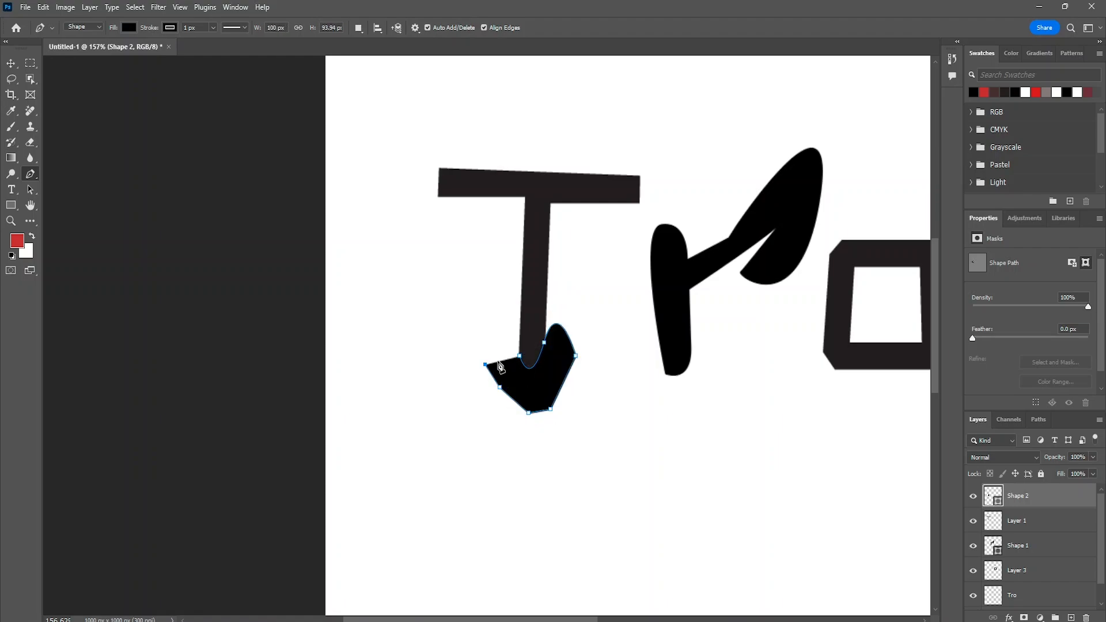
left_click(520, 357)
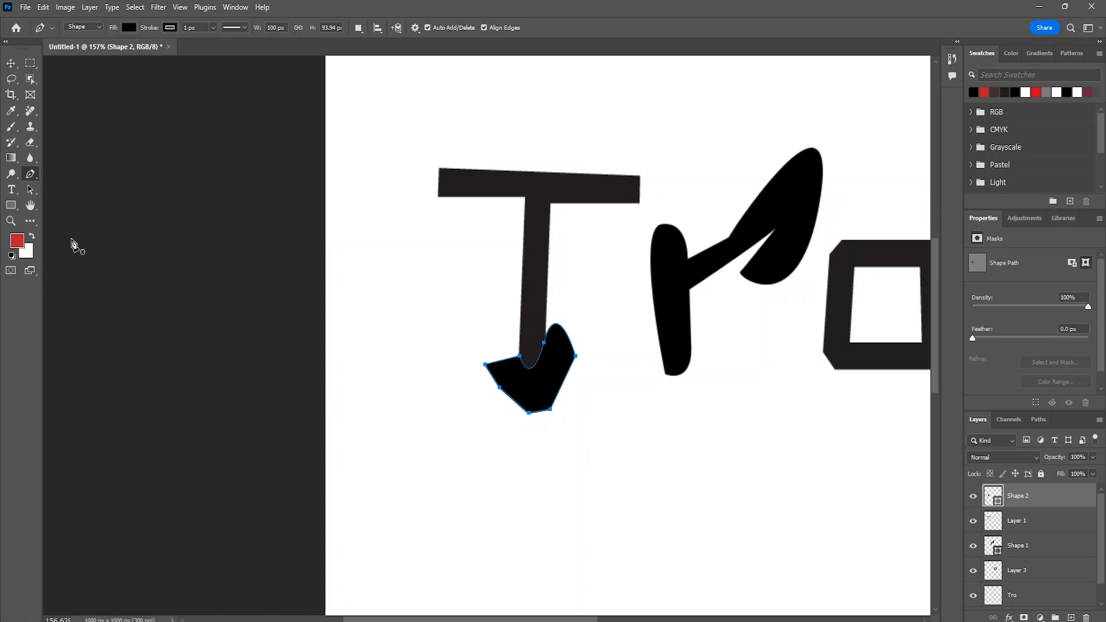
- Rasterize the layer of the black shape at the T's base
left_click(10, 62)
left_click(539, 266)
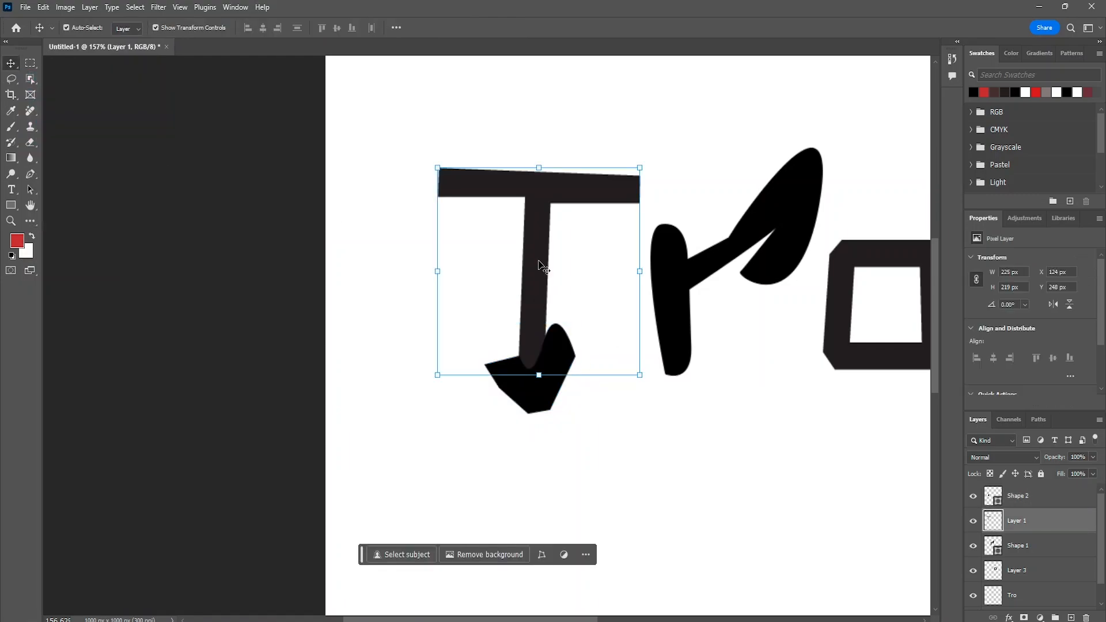
left_click(546, 403)
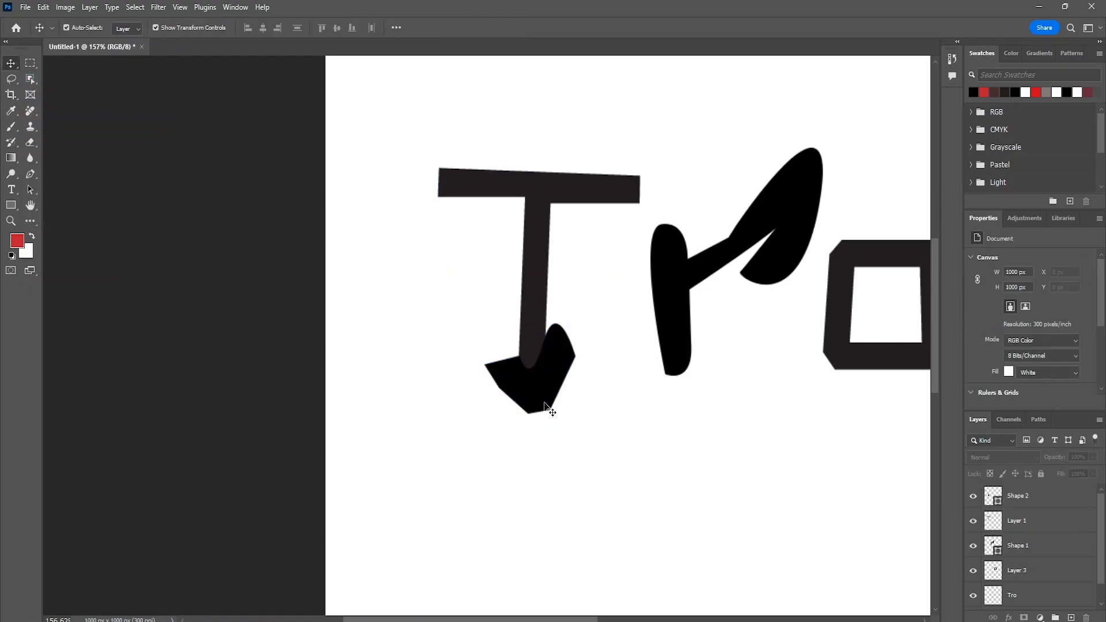
right_click(546, 404)
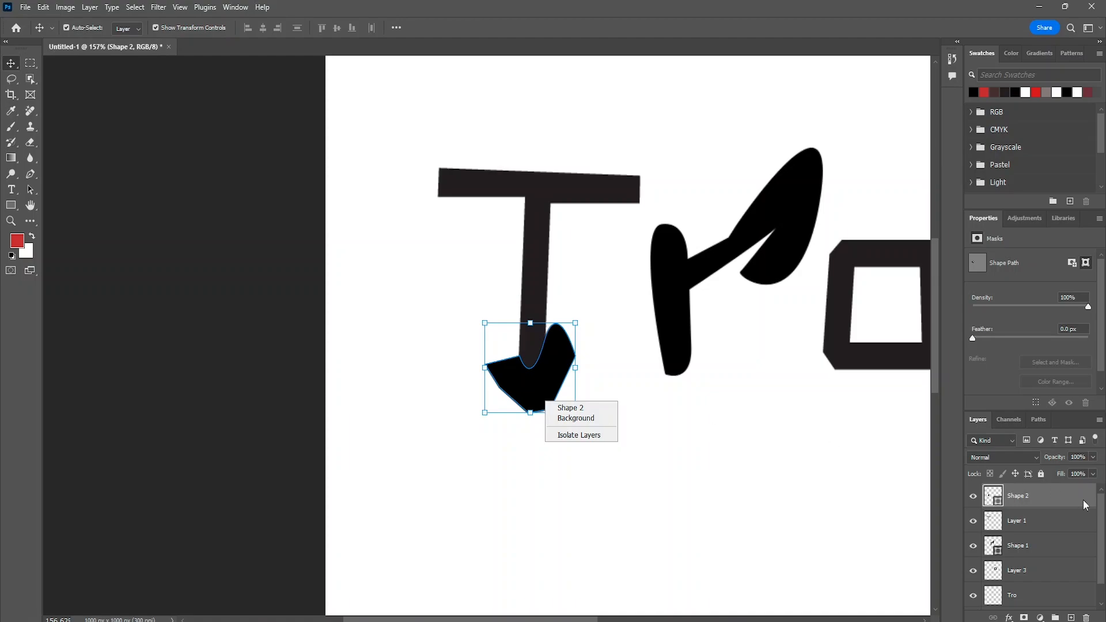
right_click(1037, 505)
right_click(1040, 505)
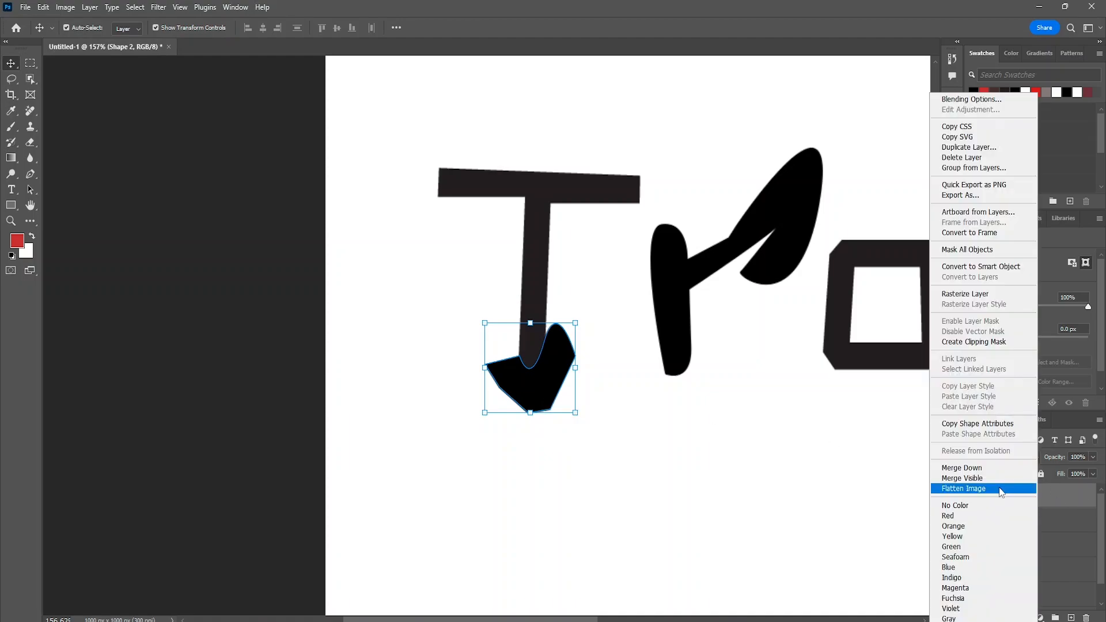
left_click(990, 294)
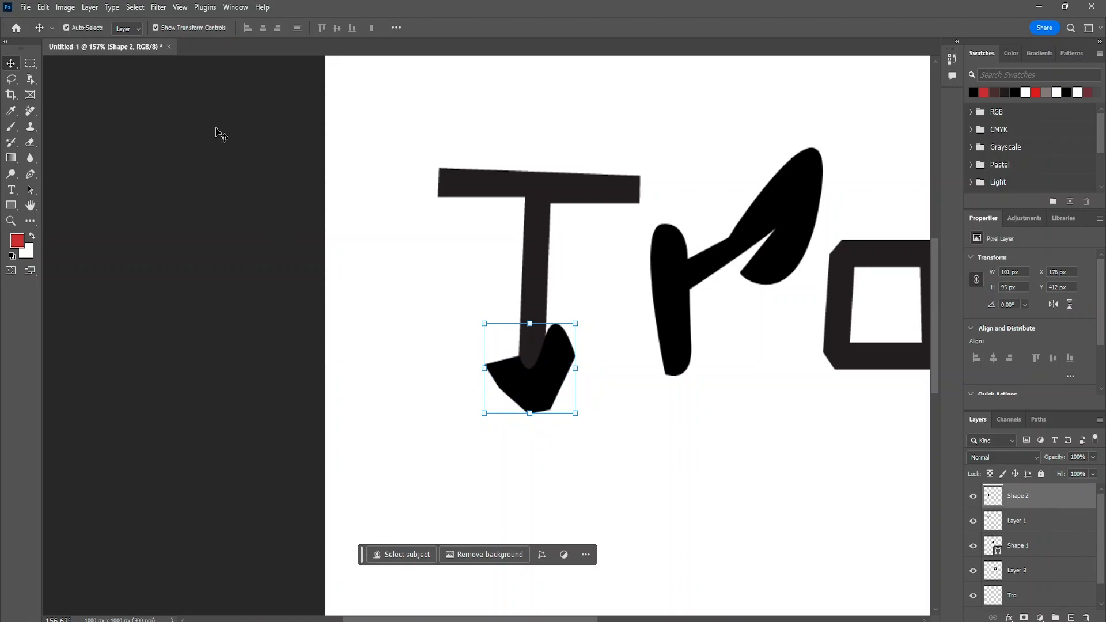
- Try to work on the black shape and stem base inside a rectangular marquee selection
left_click(33, 65)
mouse_move(655, 416)
left_mouse_down()
mouse_move(489, 334)
mouse_move(453, 300)
left_mouse_up()
left_click_drag(538, 389, 538, 382)
right_click(538, 382)
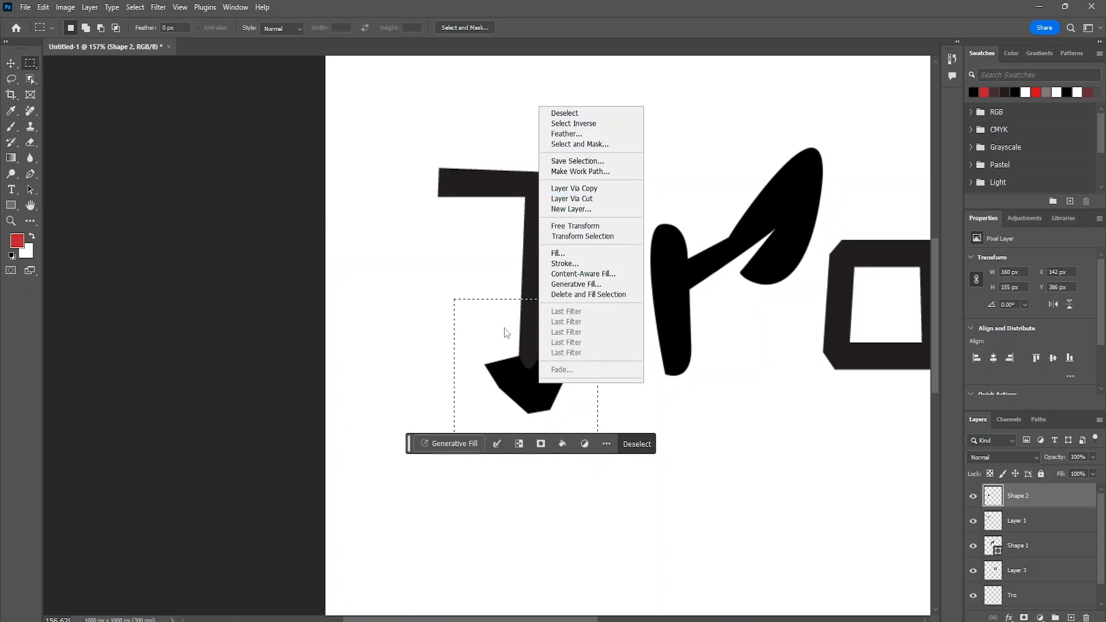
left_click(431, 310)
right_click(550, 349)
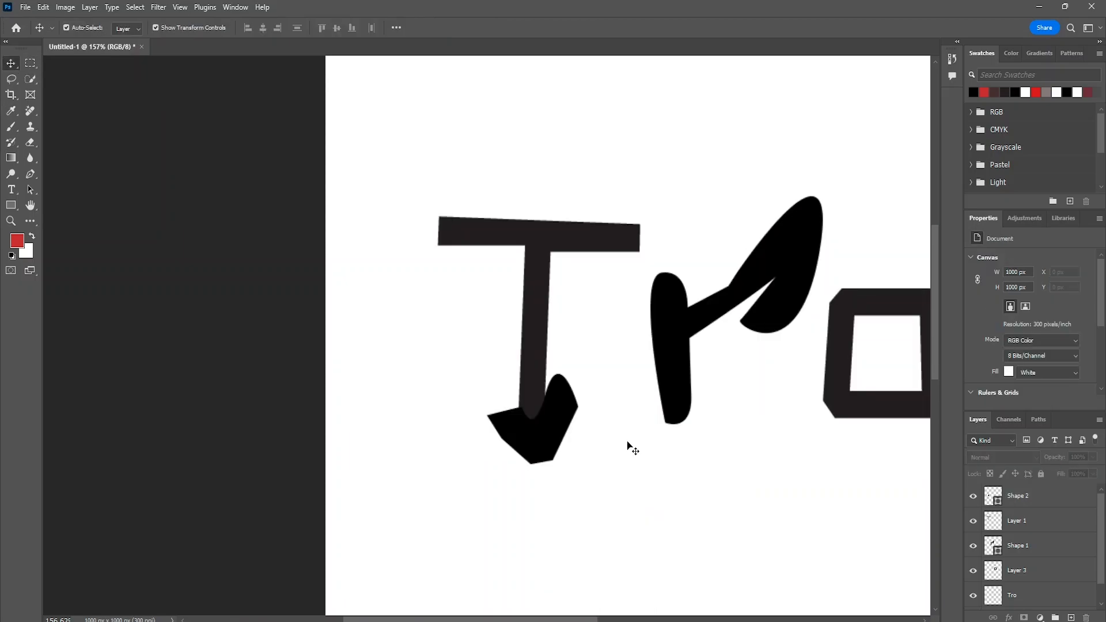
- Select the area of the black shape at the T's base with the Quick Selection Tool
left_click(543, 449)
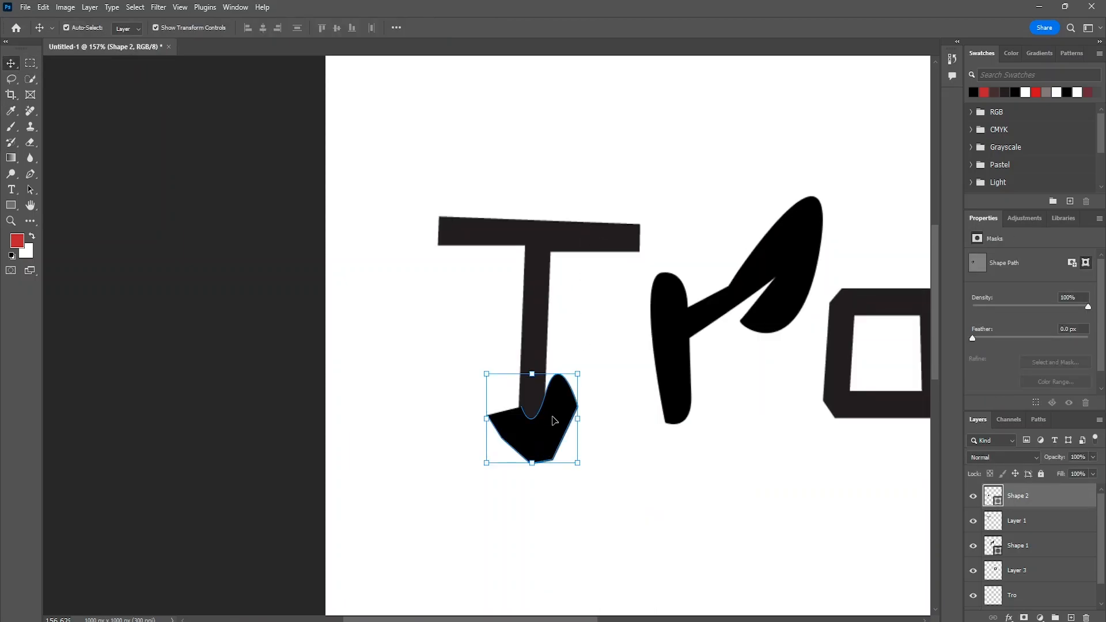
left_click(30, 80)
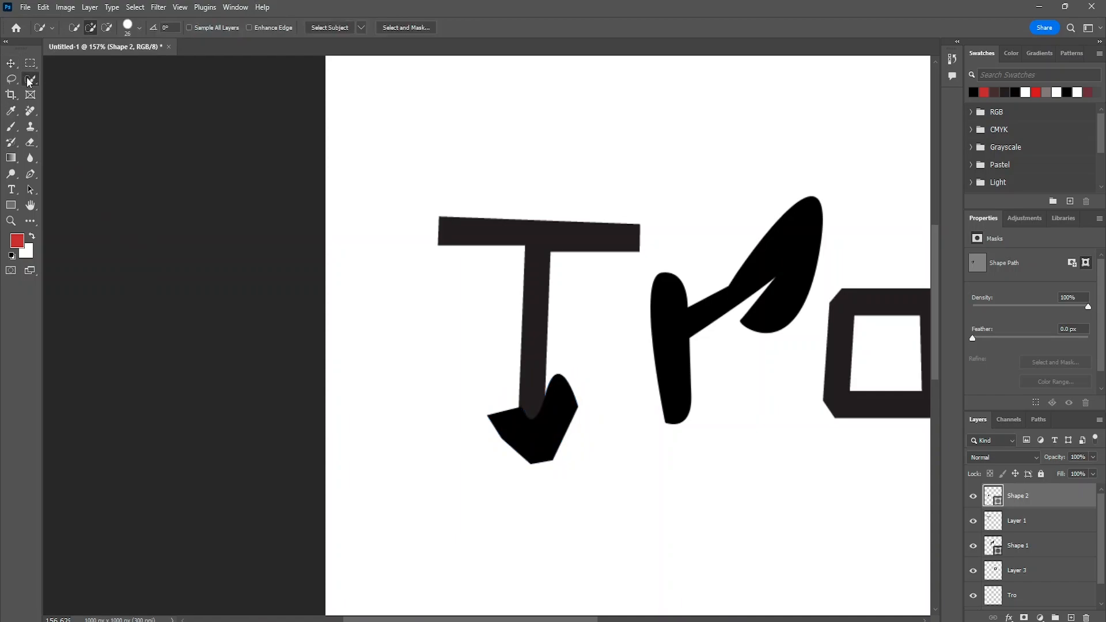
right_click(29, 82)
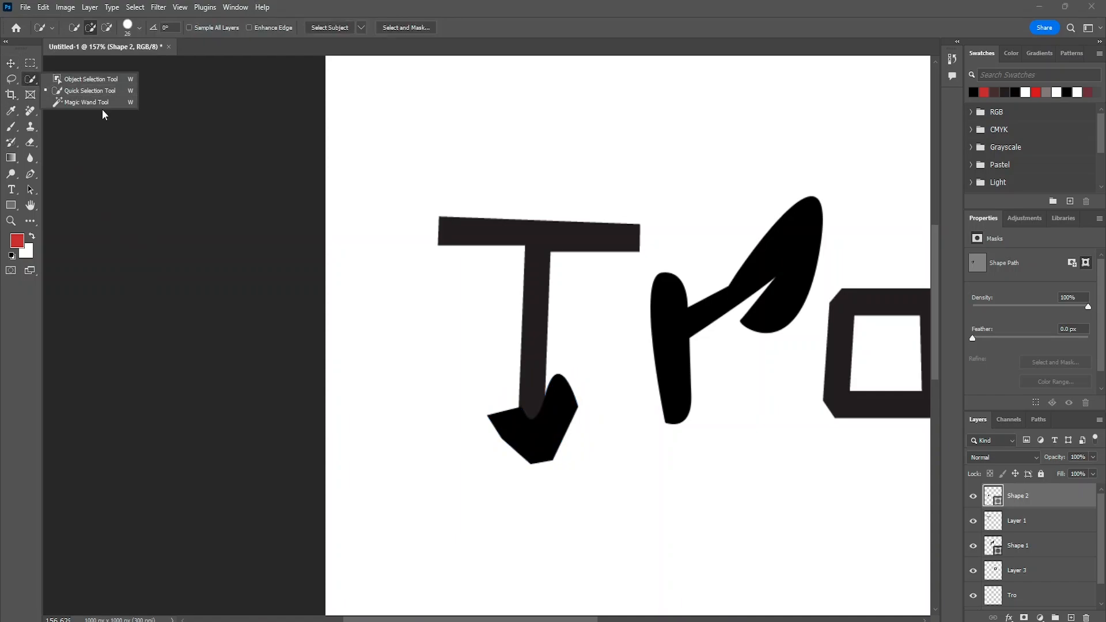
left_click(111, 90)
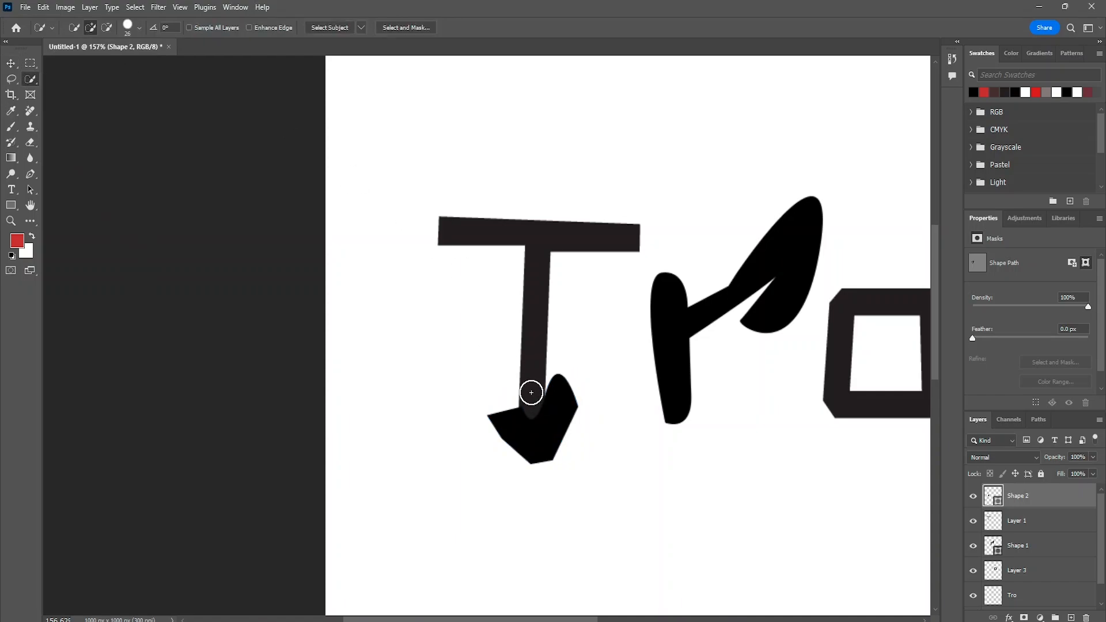
left_click(532, 442)
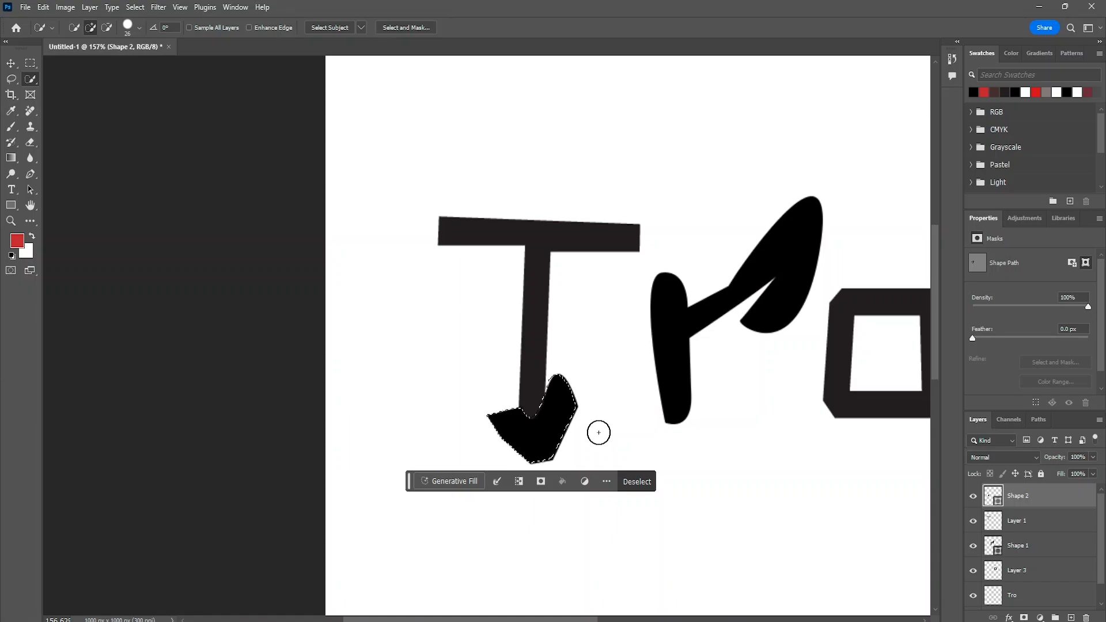
- Try to delete the selected area from the Shape 2 layer, and undo the selection's extension over the T
key("Delete")
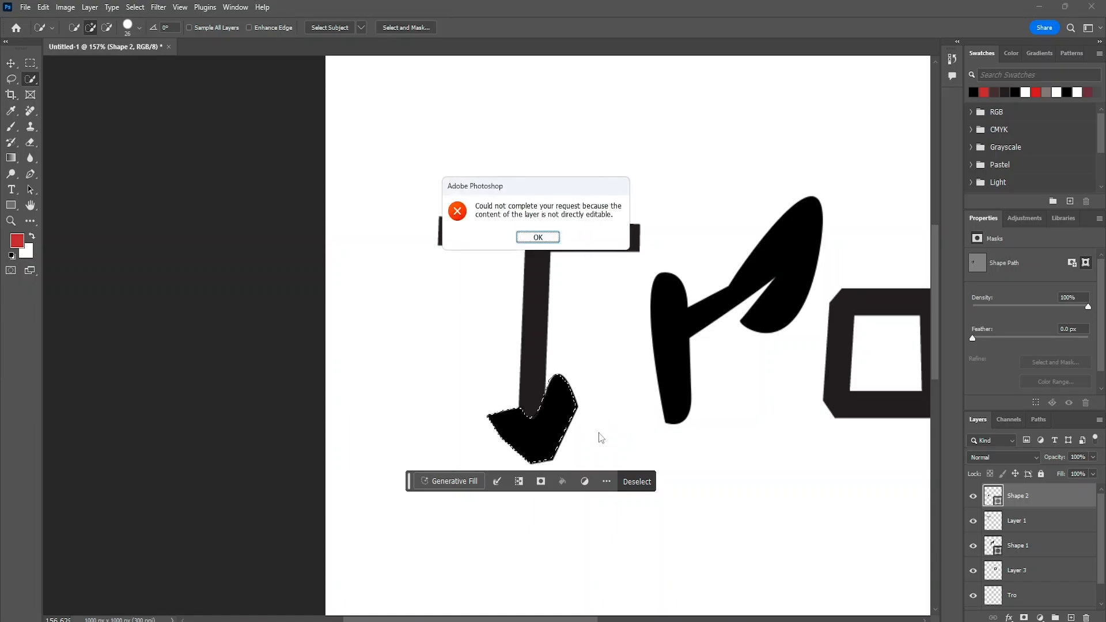
left_click(518, 235)
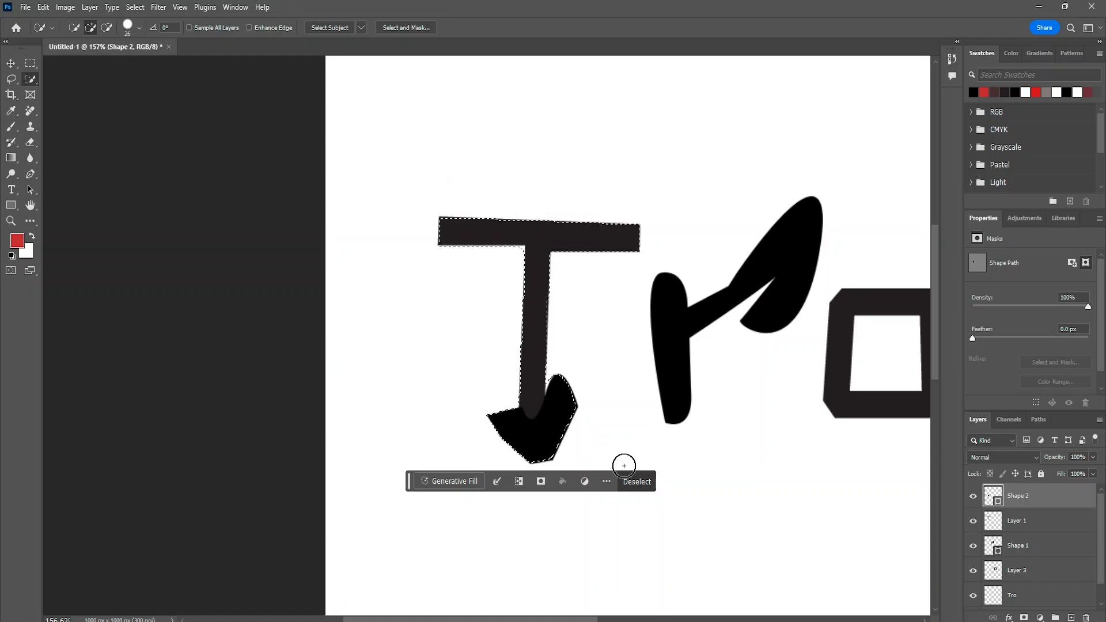
key("ctrl+z")
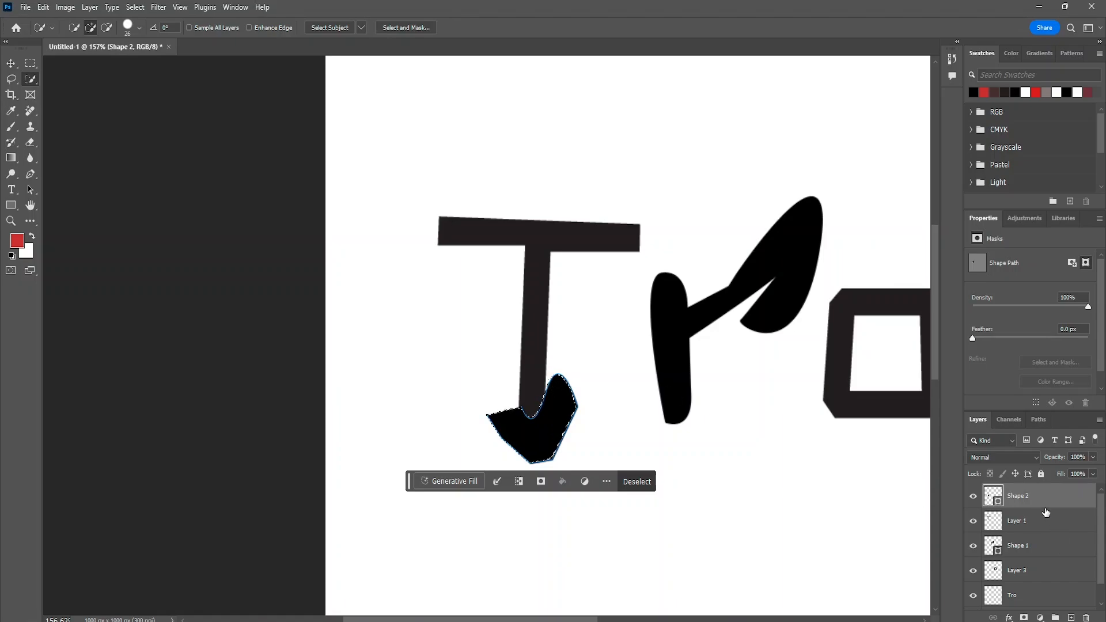
- Trim the base of the T's stem by deleting the selected area from Layer 1
left_click(1032, 524, "shift")
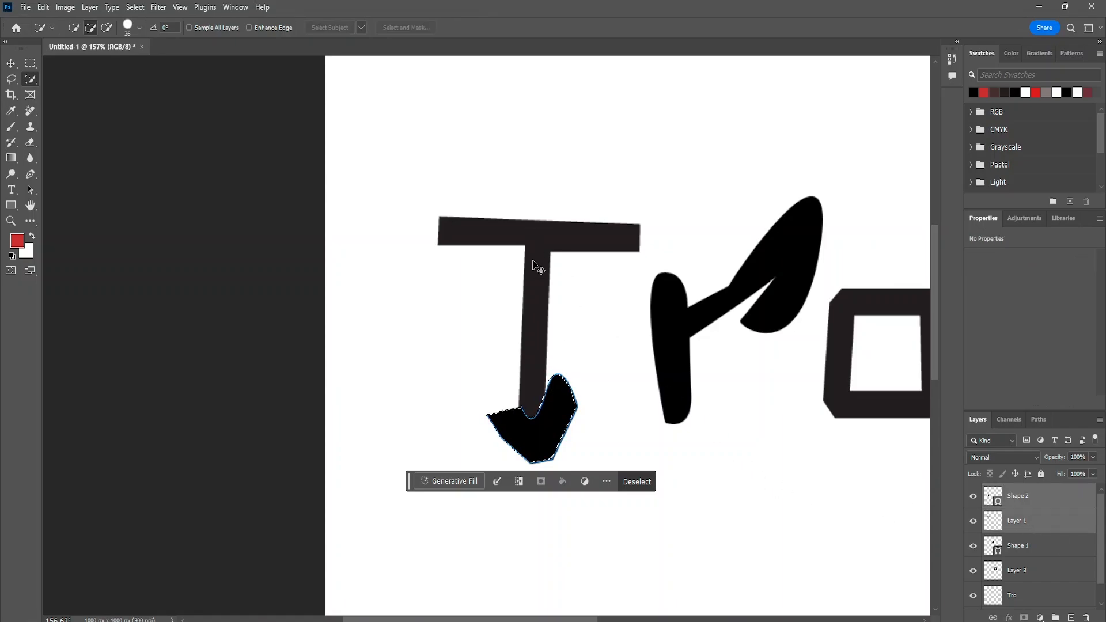
left_click(1044, 518)
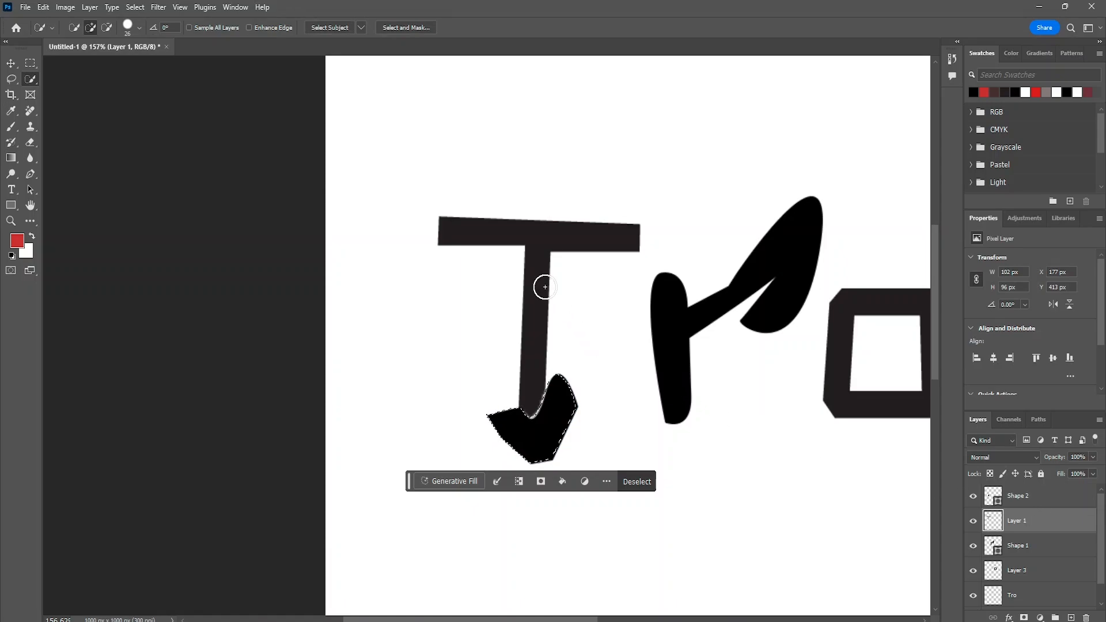
left_click(545, 440)
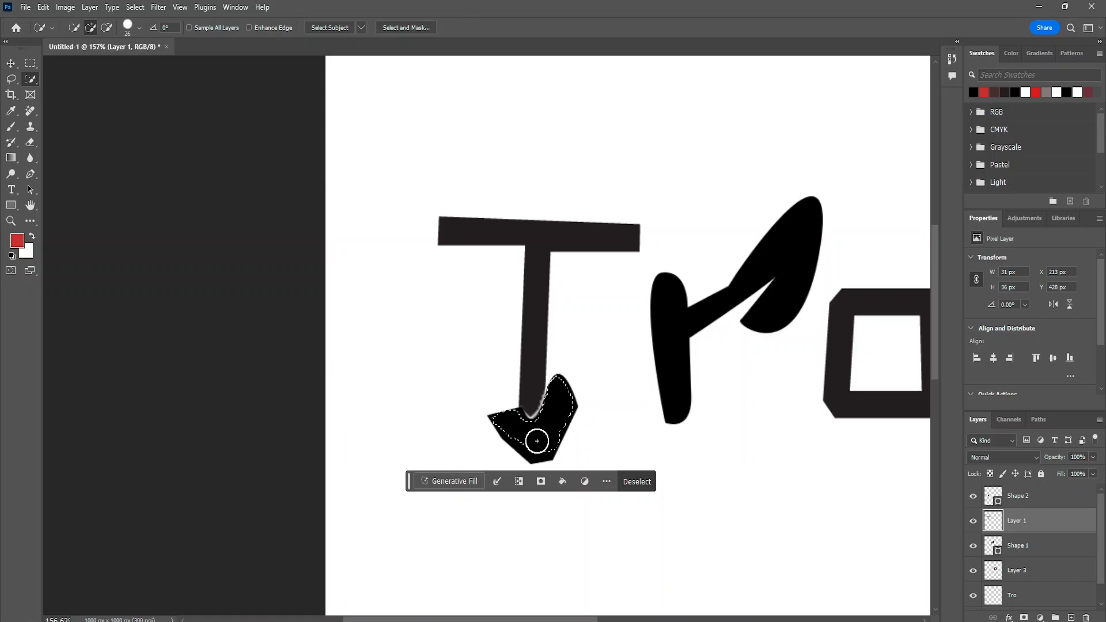
- Move the black shape below the T, clear of its stem, and try to delete it
left_click(11, 63)
left_click_drag(552, 448, 550, 521)
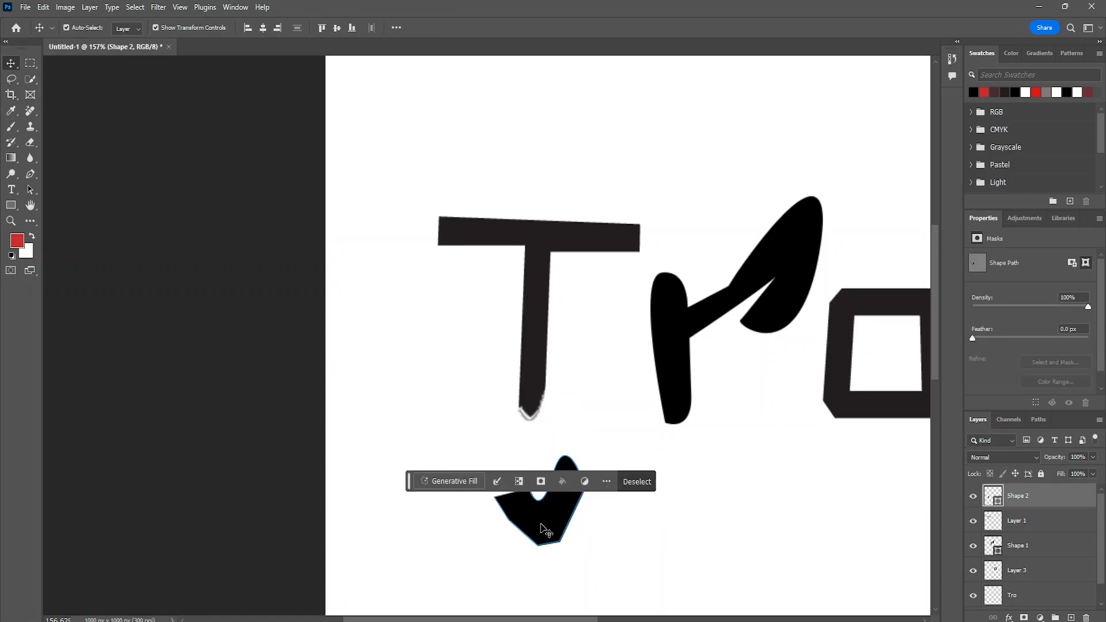
left_click(539, 531)
left_click(537, 237)
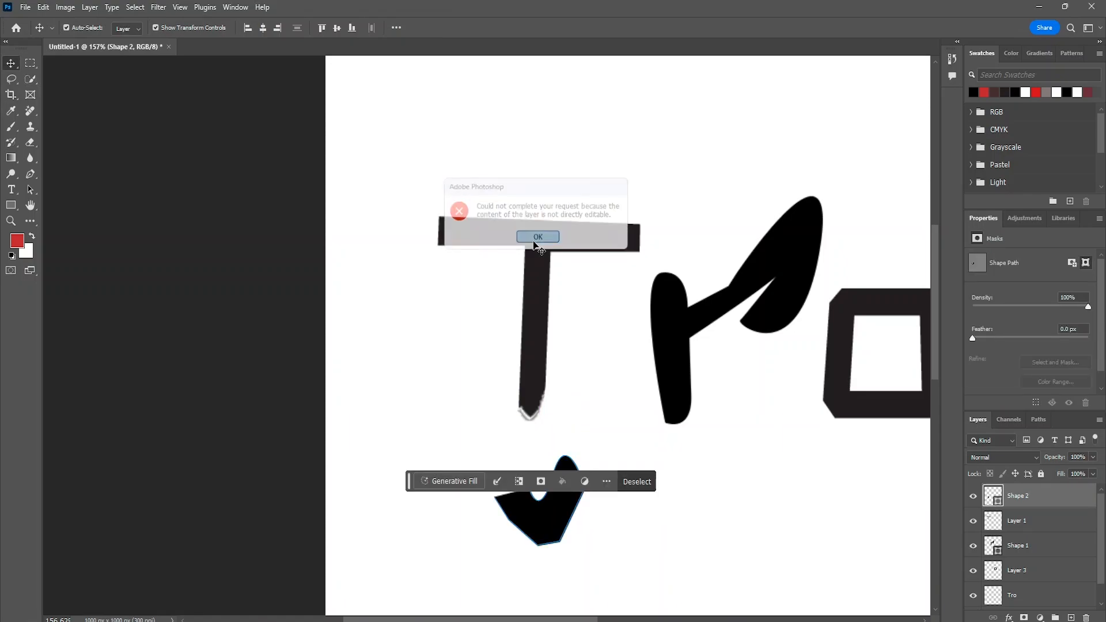
left_click_drag(557, 524, 513, 510)
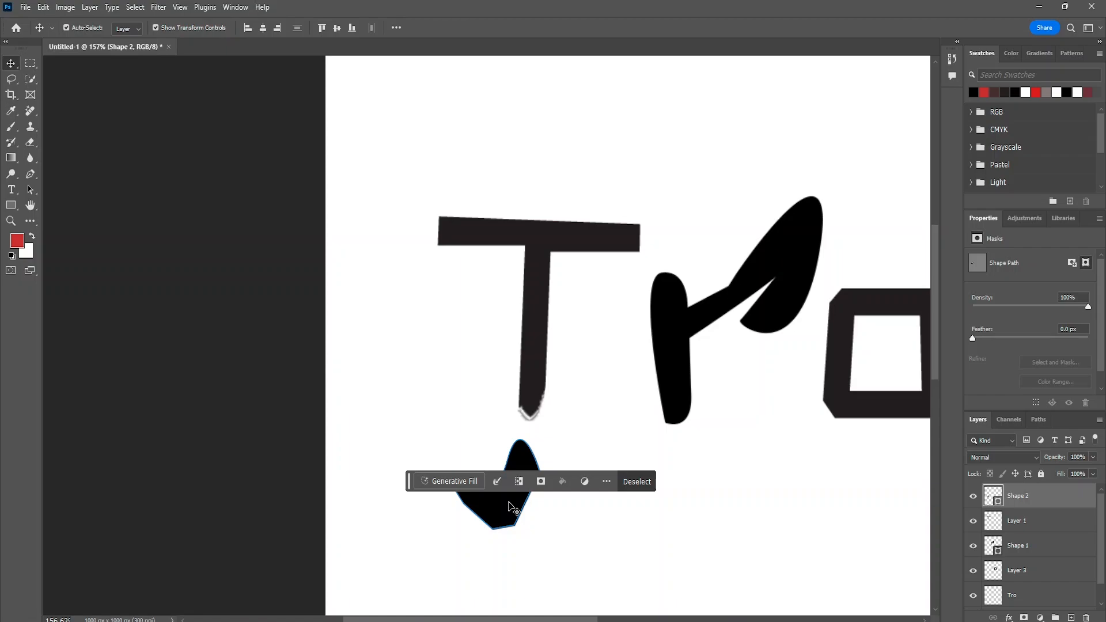
left_click(512, 508)
left_click(537, 238)
- Reselect the locked Shape 2 layer and try to delete it while the selection is active
left_click(592, 458)
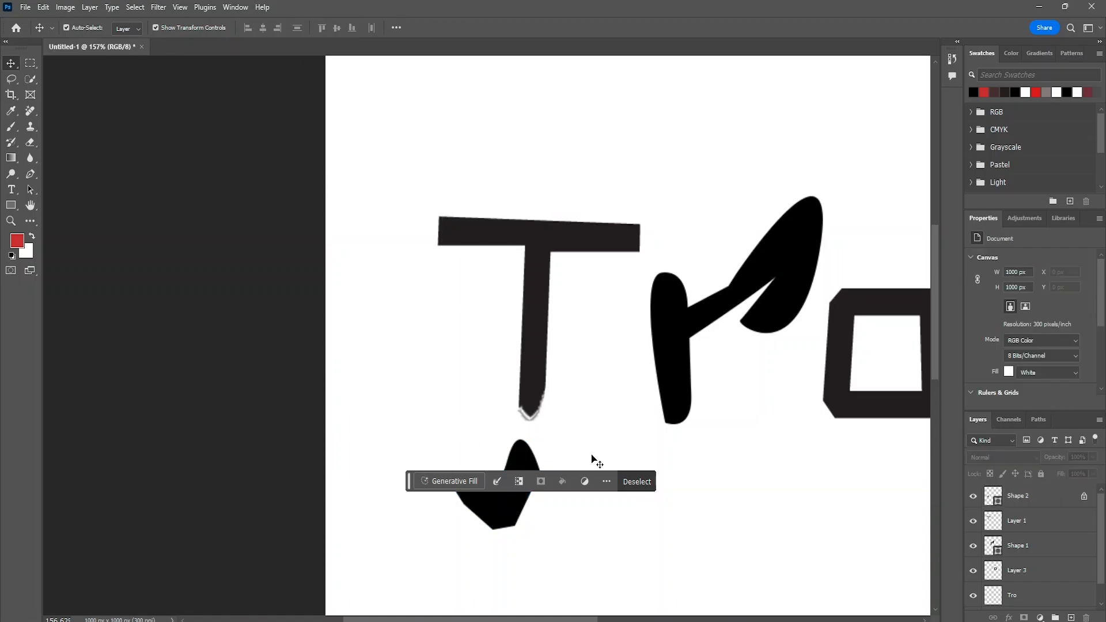
left_click_drag(580, 417, 439, 564)
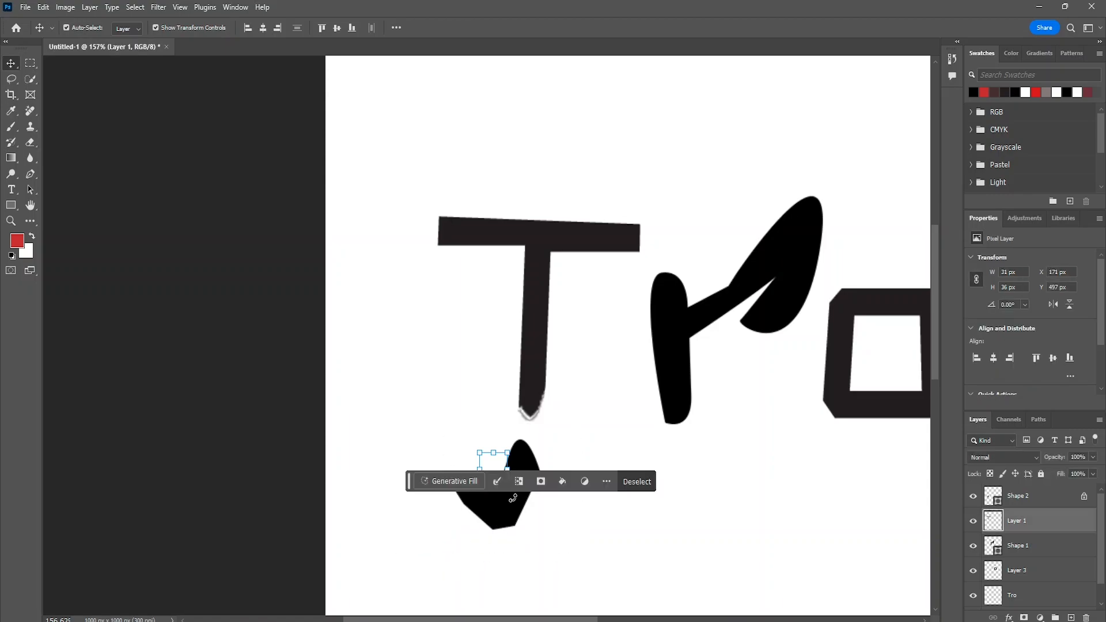
left_click(508, 508)
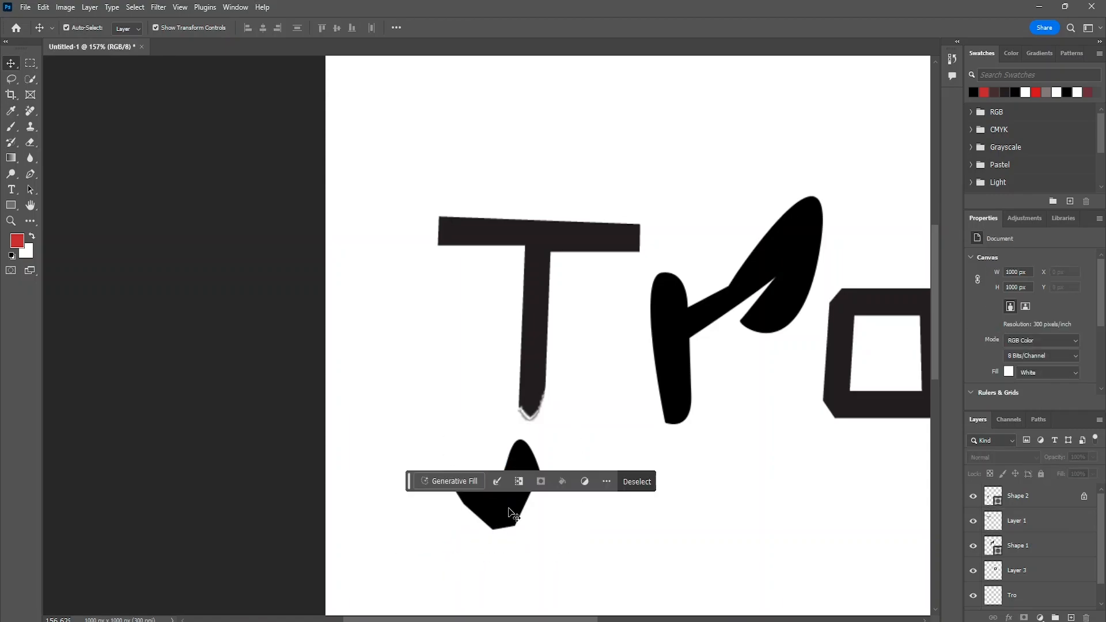
left_click(1030, 498)
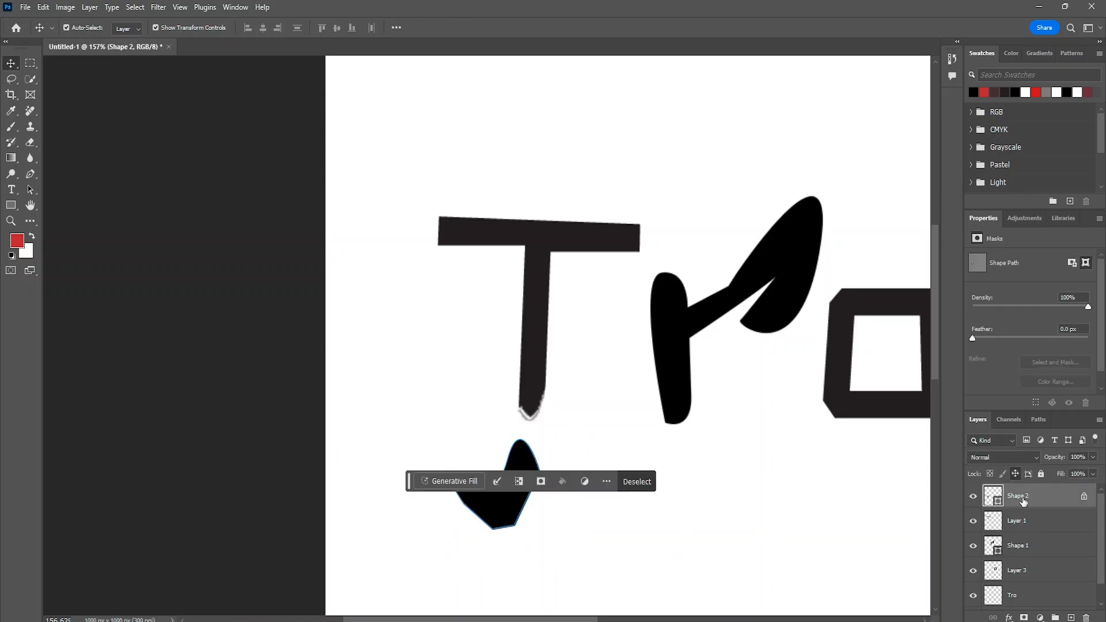
key("Delete")
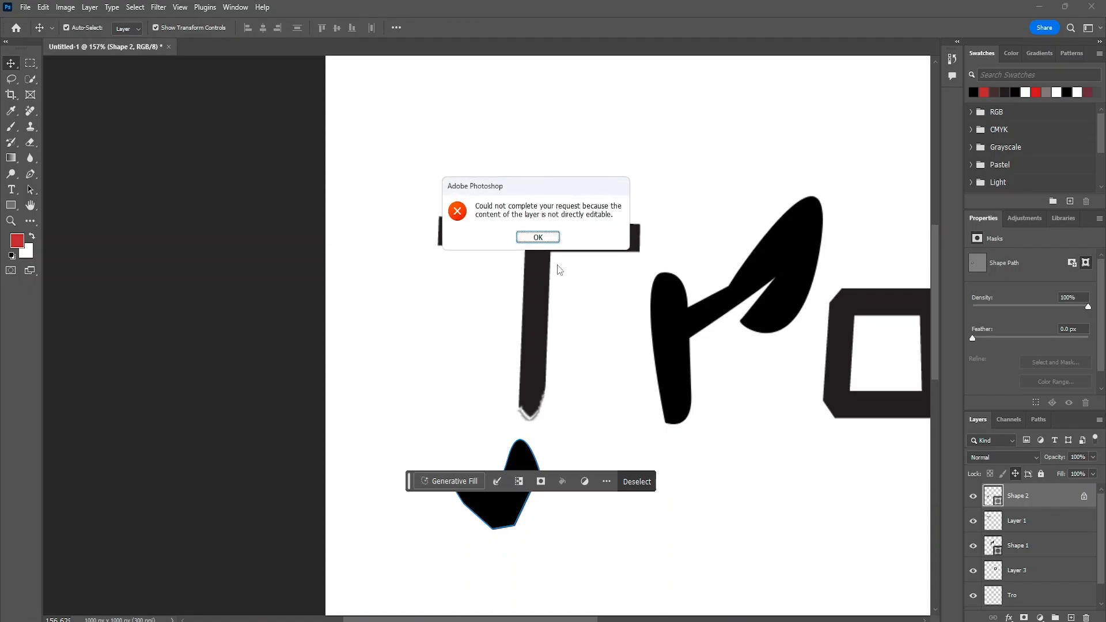
left_click(538, 236)
- Clear the active selection, and unlock and delete the Shape 2 layer
left_click(1024, 526)
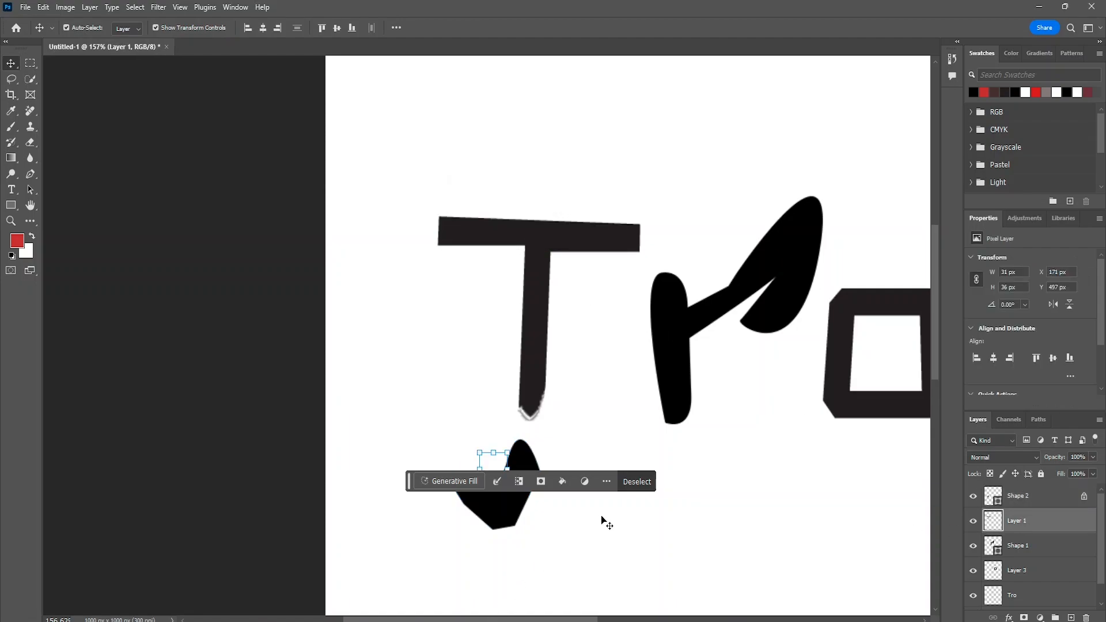
left_click(375, 426)
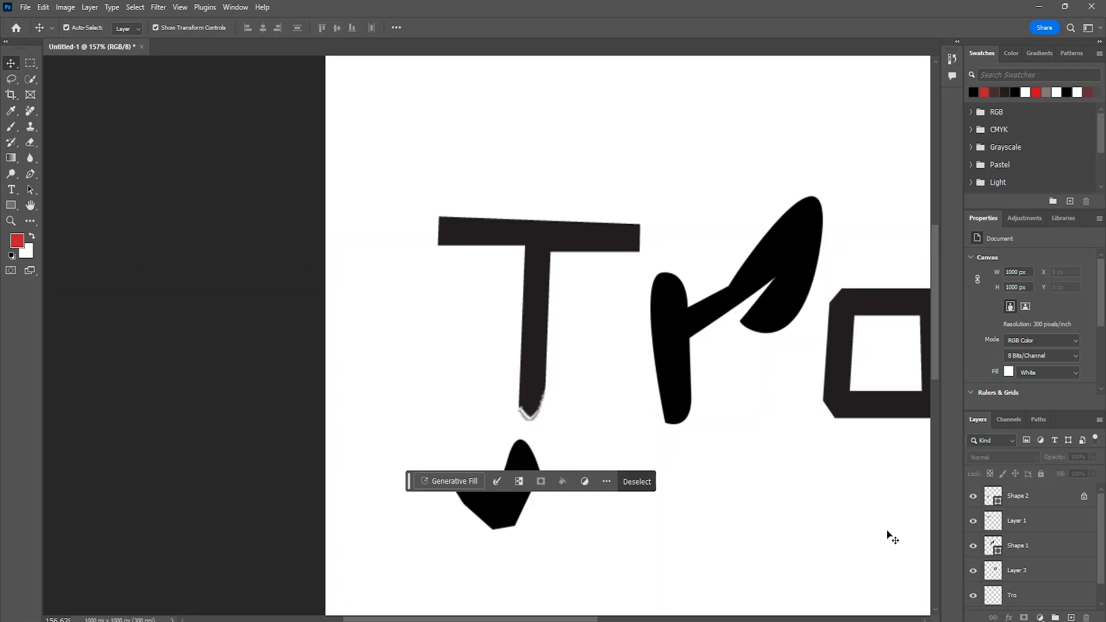
left_click(630, 478)
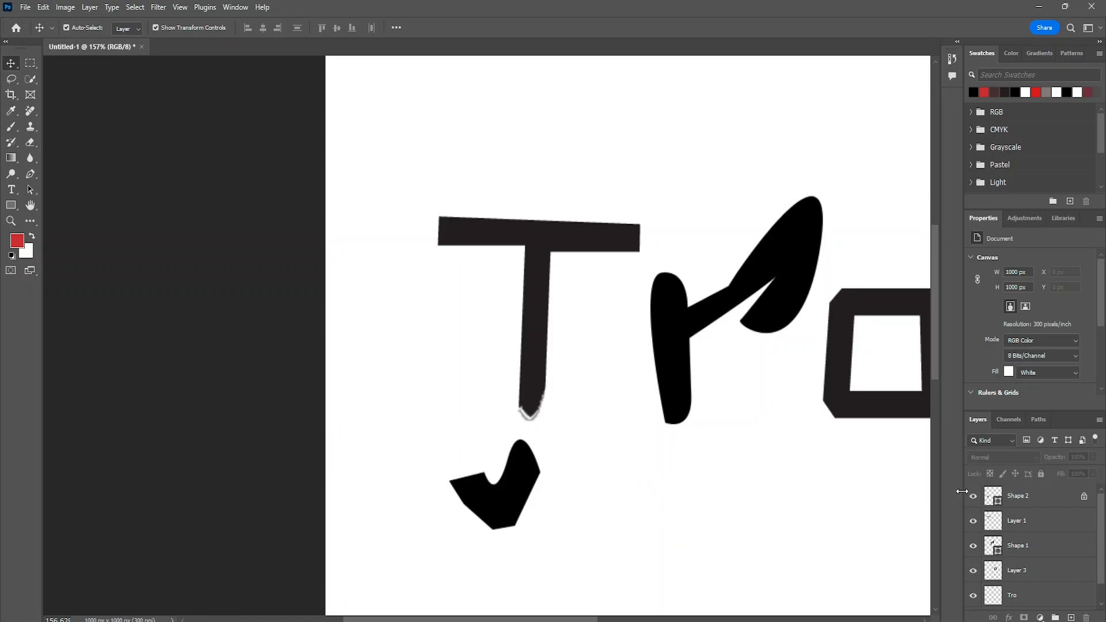
left_click(1034, 507)
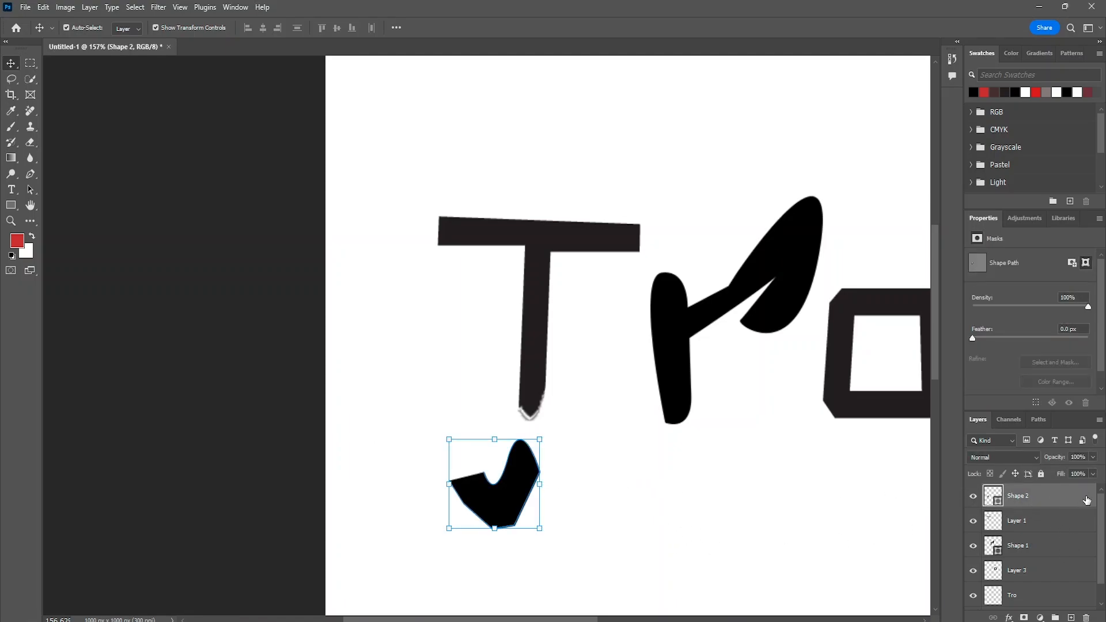
key("Delete")
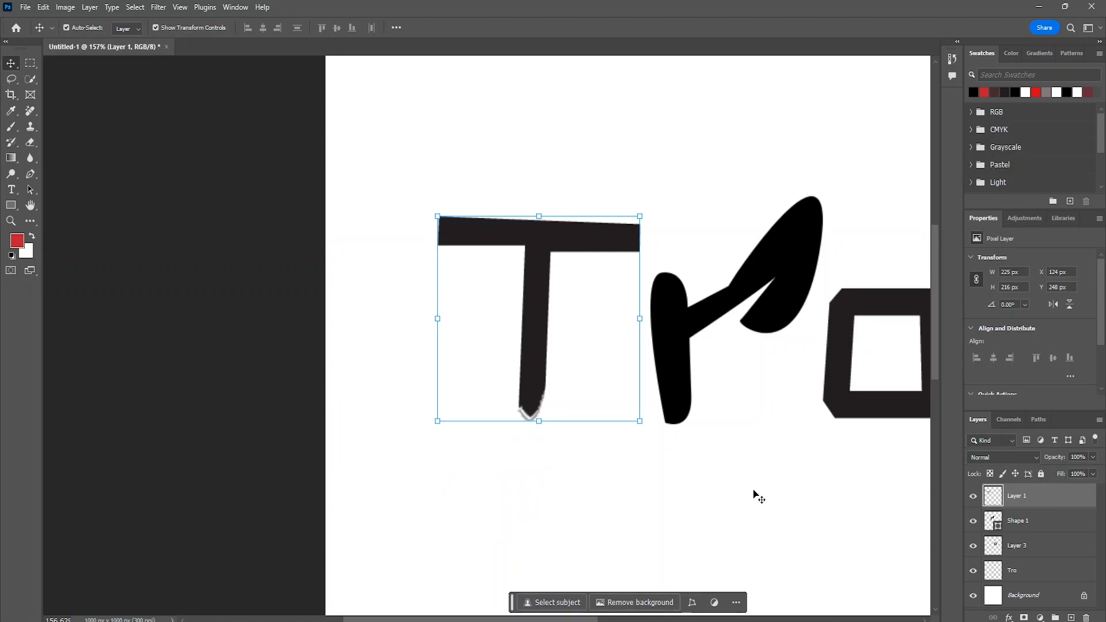
- Tighten the letter spacing by moving the r closer to the T and sliding the o under the r's leaf
mouse_move(538, 338)
left_mouse_down()
mouse_move(520, 341)
mouse_move(530, 340)
left_mouse_up()
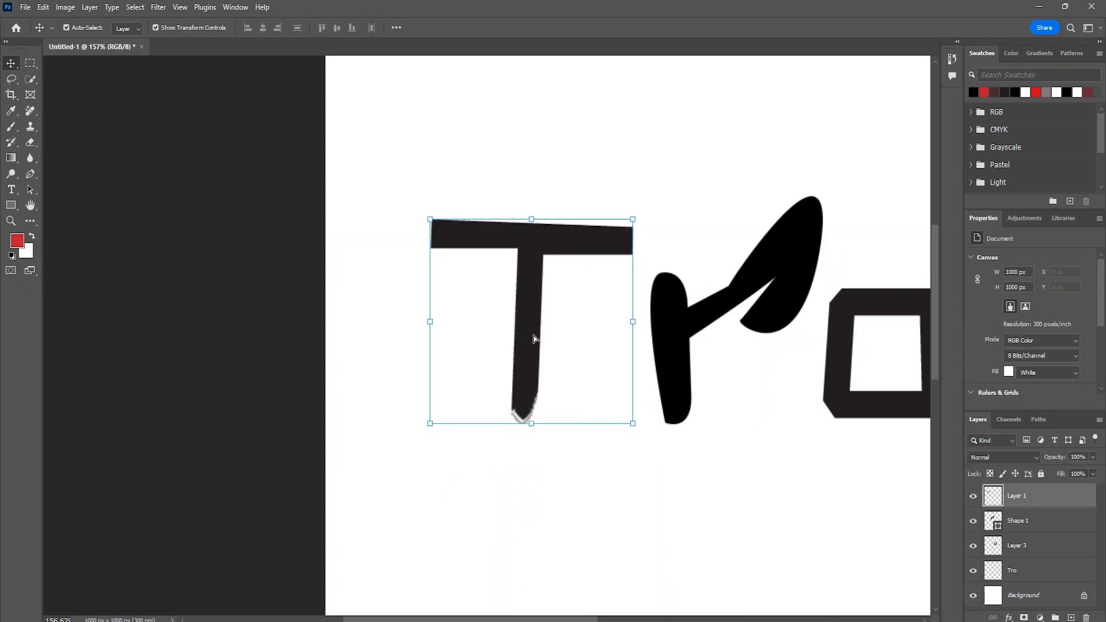
left_click_drag(689, 385, 622, 384)
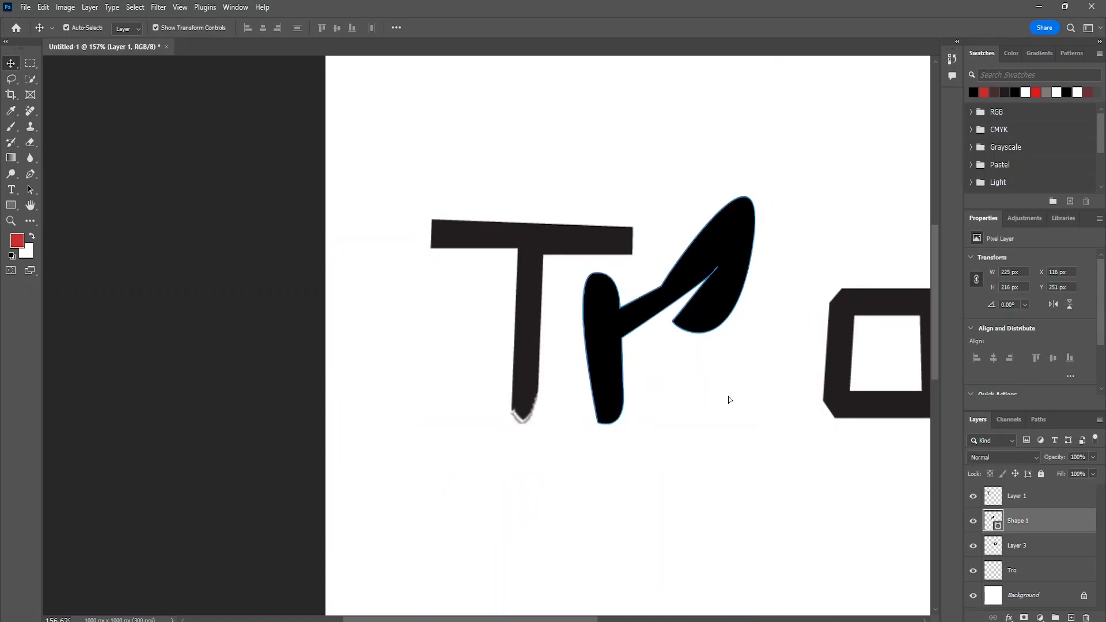
left_click_drag(837, 407, 714, 412)
scroll(716, 348, "down", 4)
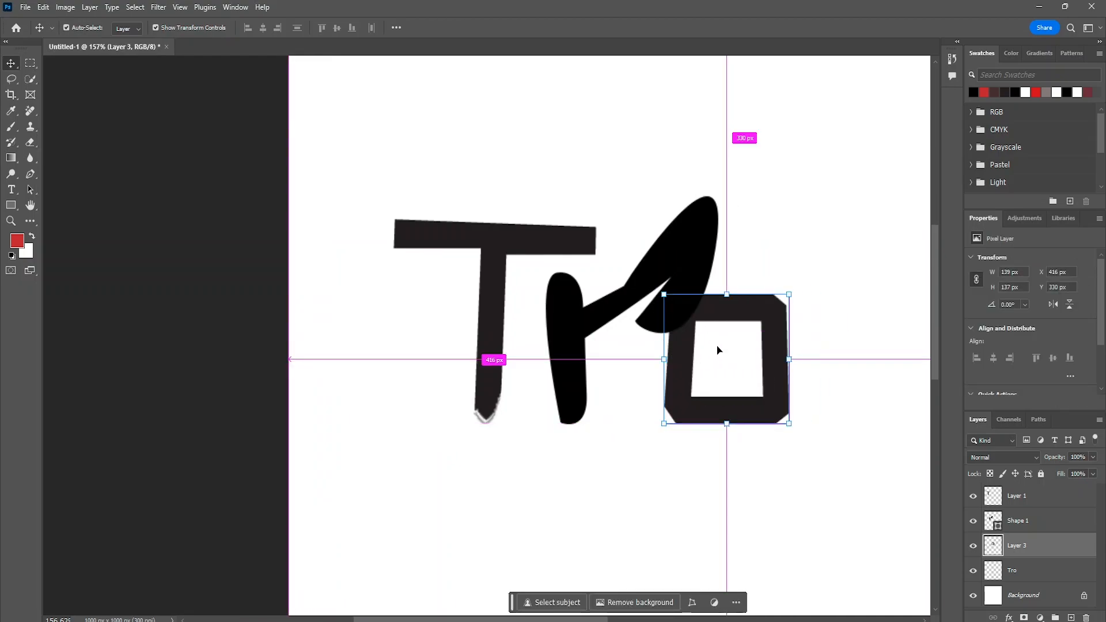
scroll(648, 343, "up", 3)
left_click(652, 317)
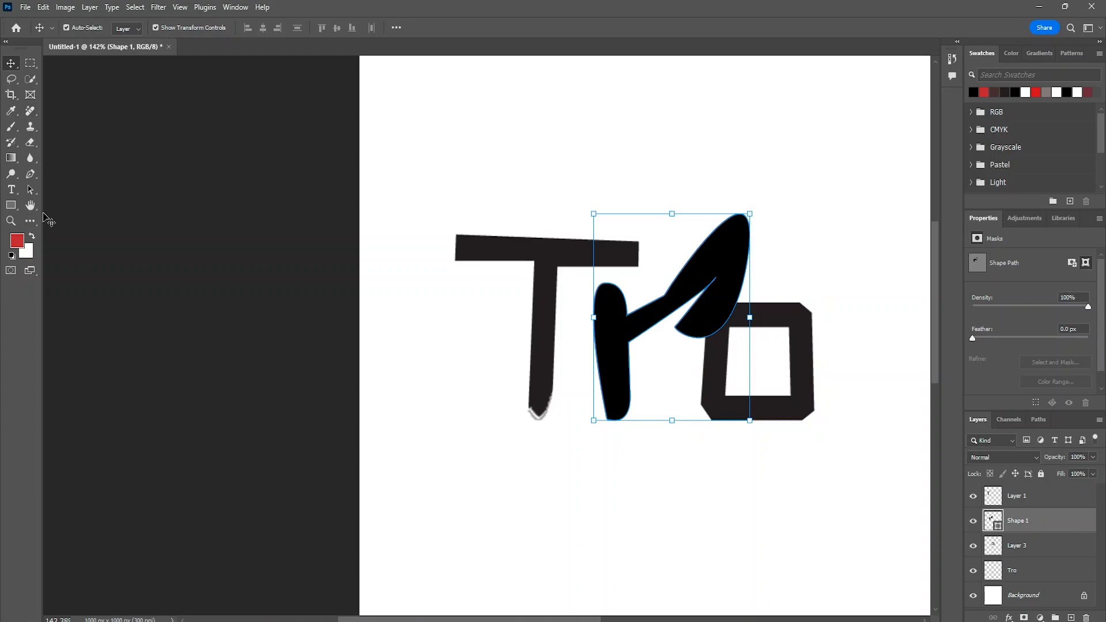
- Start a black Pen tool shape over the T, curving around the stem's base and following its edge up to the crossbar
left_click(32, 175)
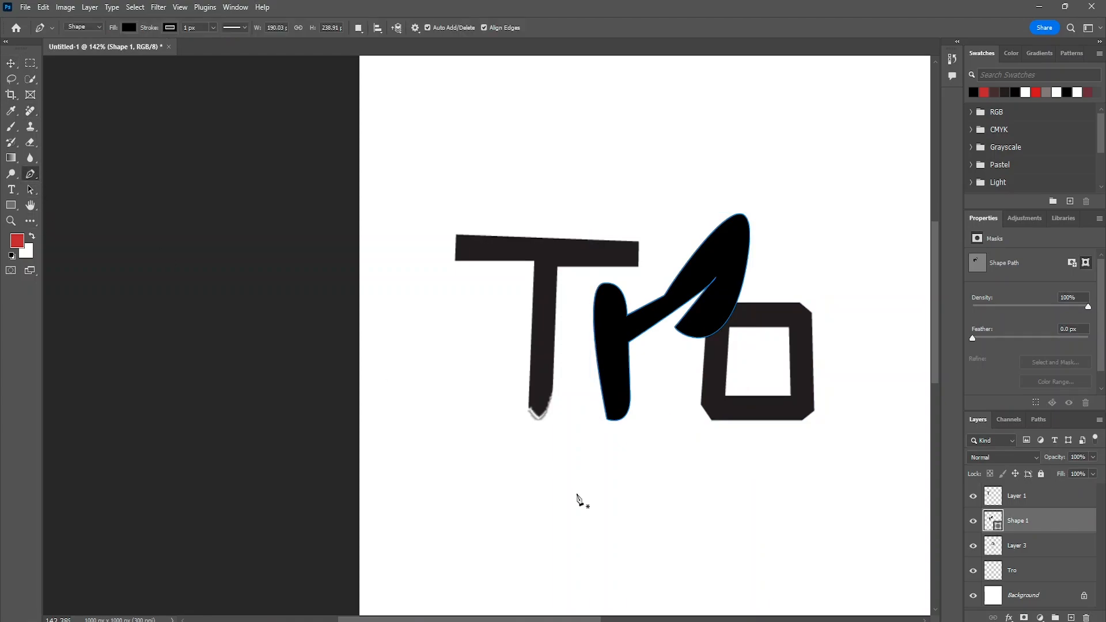
scroll(565, 477, "up", 5)
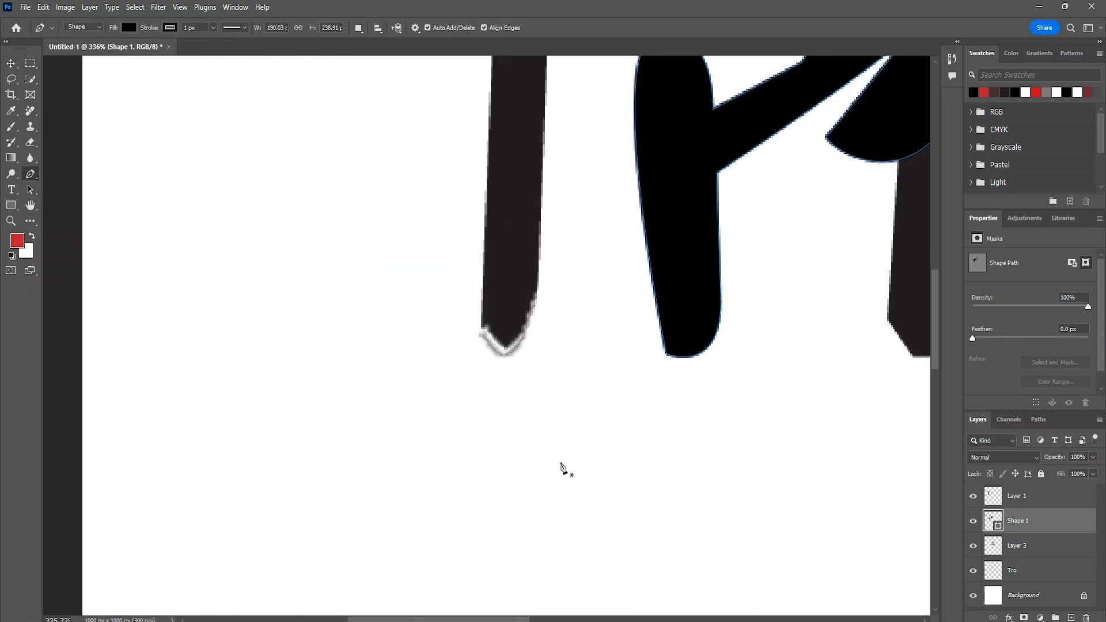
left_click(475, 314)
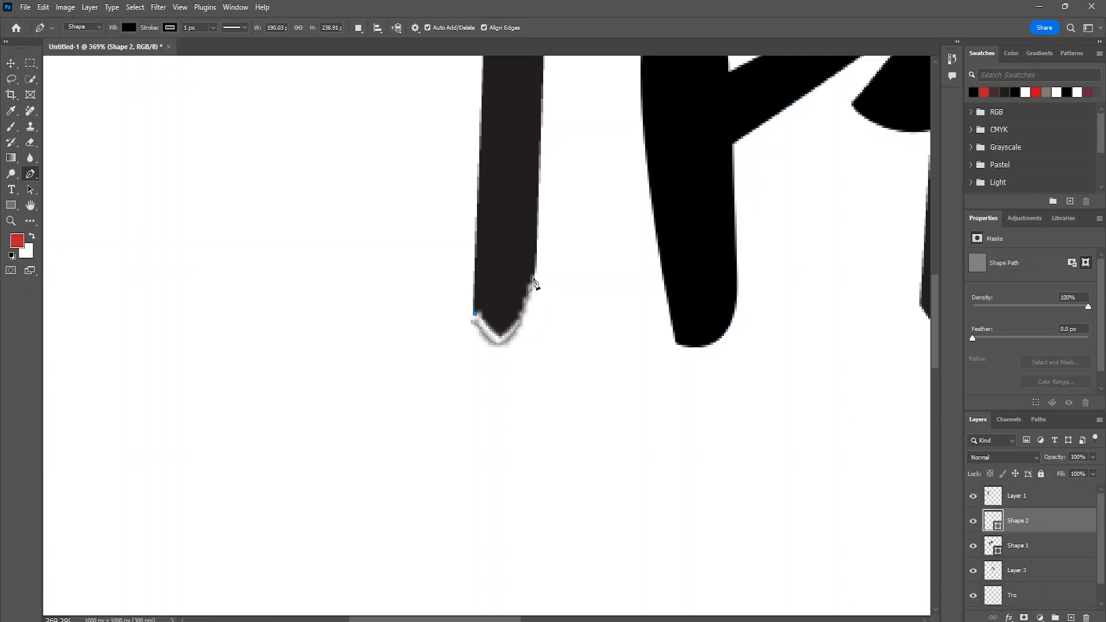
left_click_drag(536, 268, 556, 145)
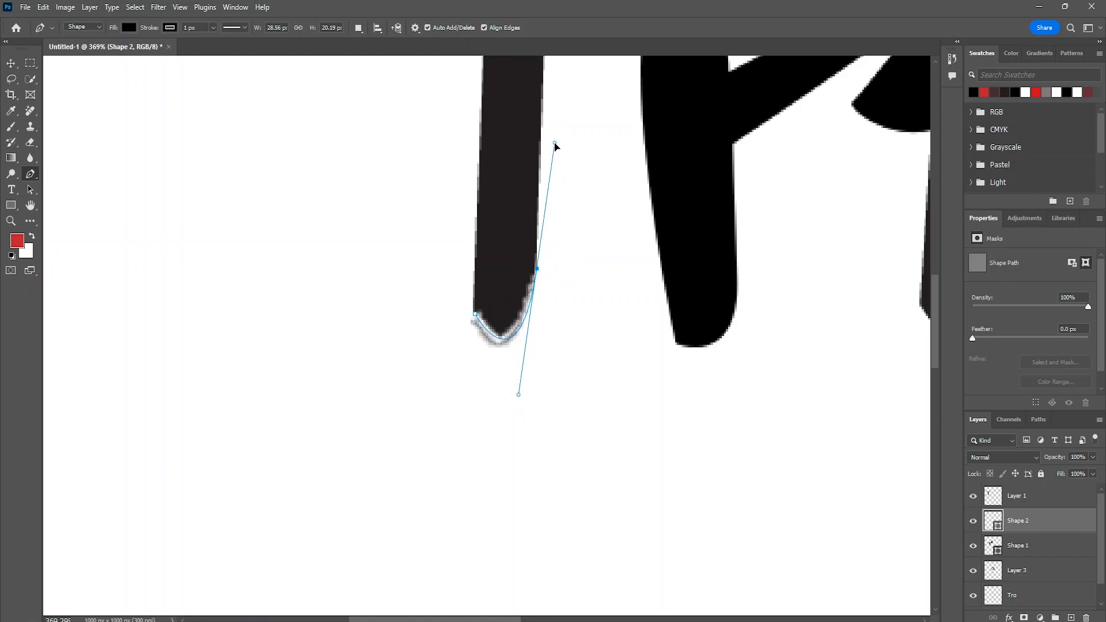
scroll(557, 145, "up", 5)
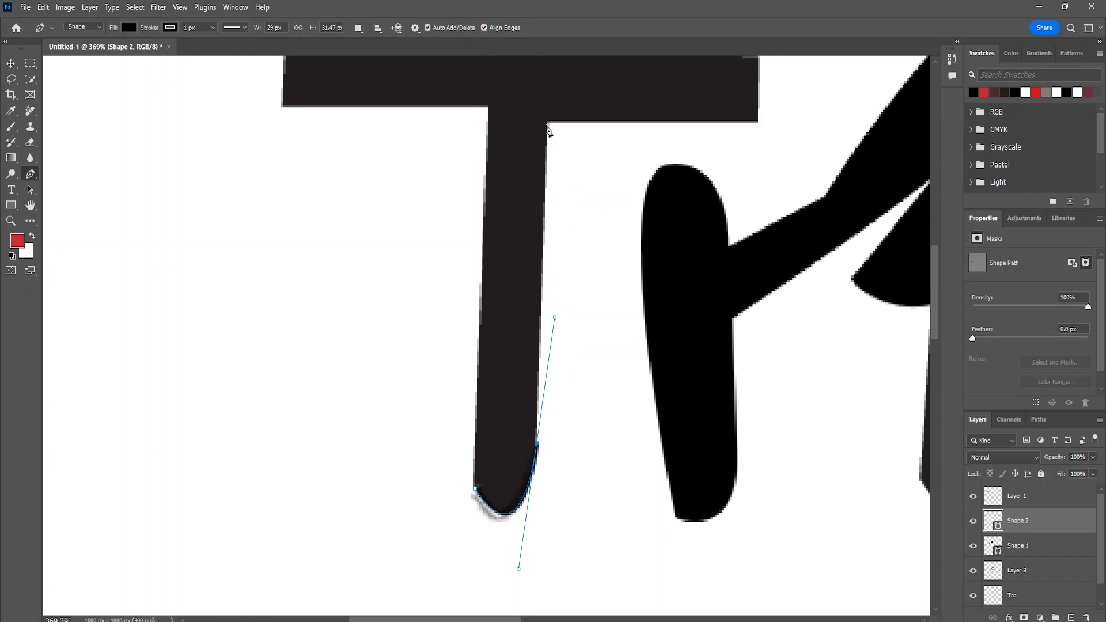
left_click(548, 121)
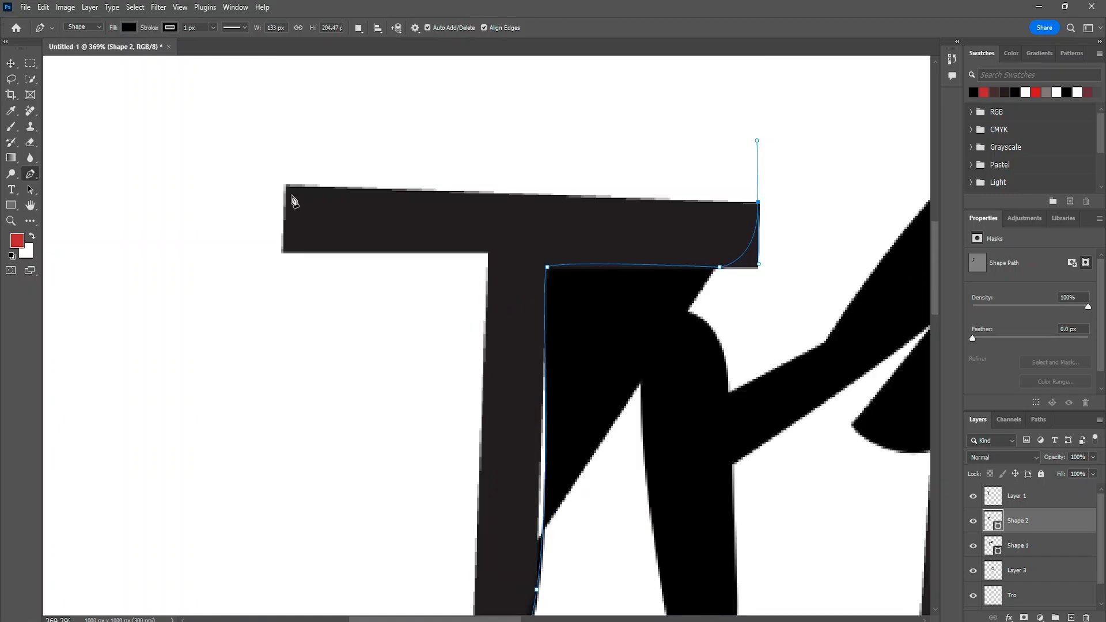
- Continue the pen outline around the T's crossbar with curved edges, and close the shape at the stem's base
left_click_drag(287, 188, 284, 165)
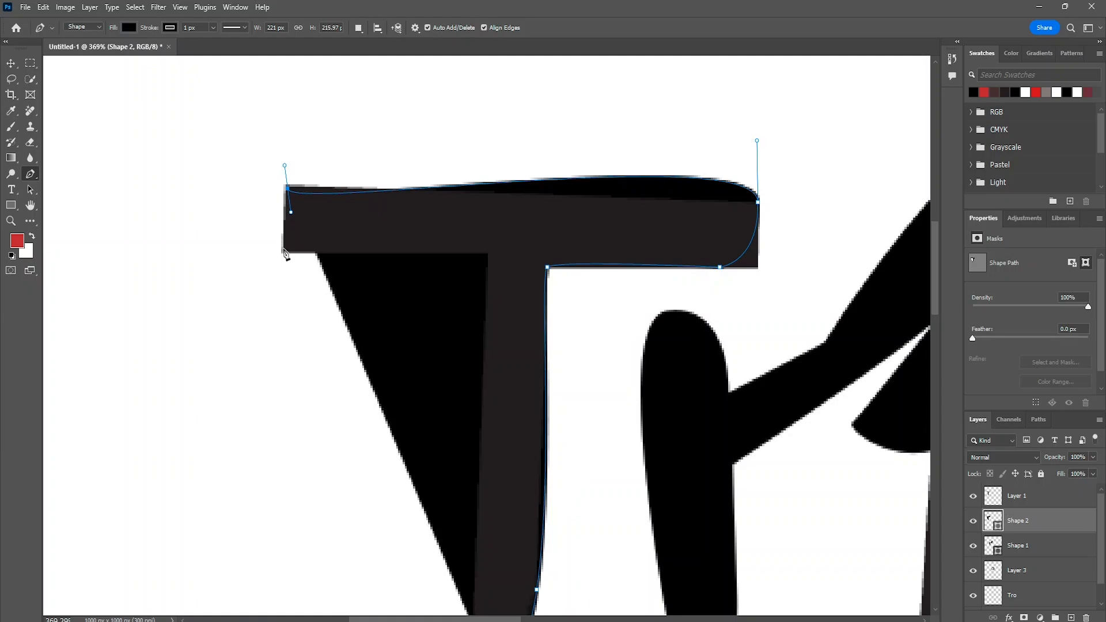
left_click(283, 252)
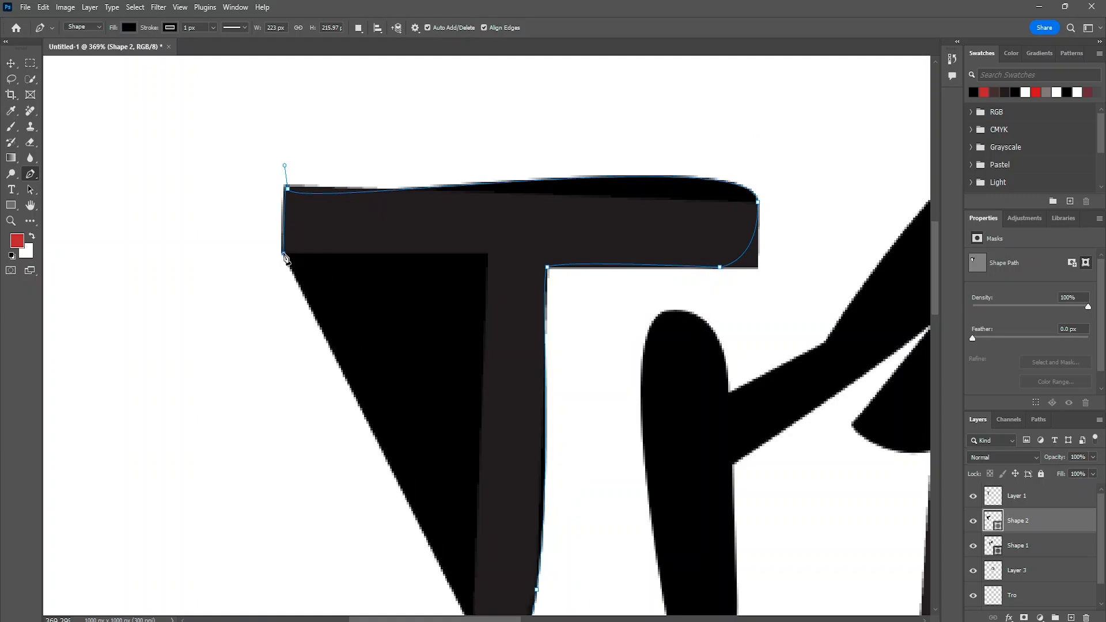
left_click(488, 254)
scroll(489, 328, "down", 5)
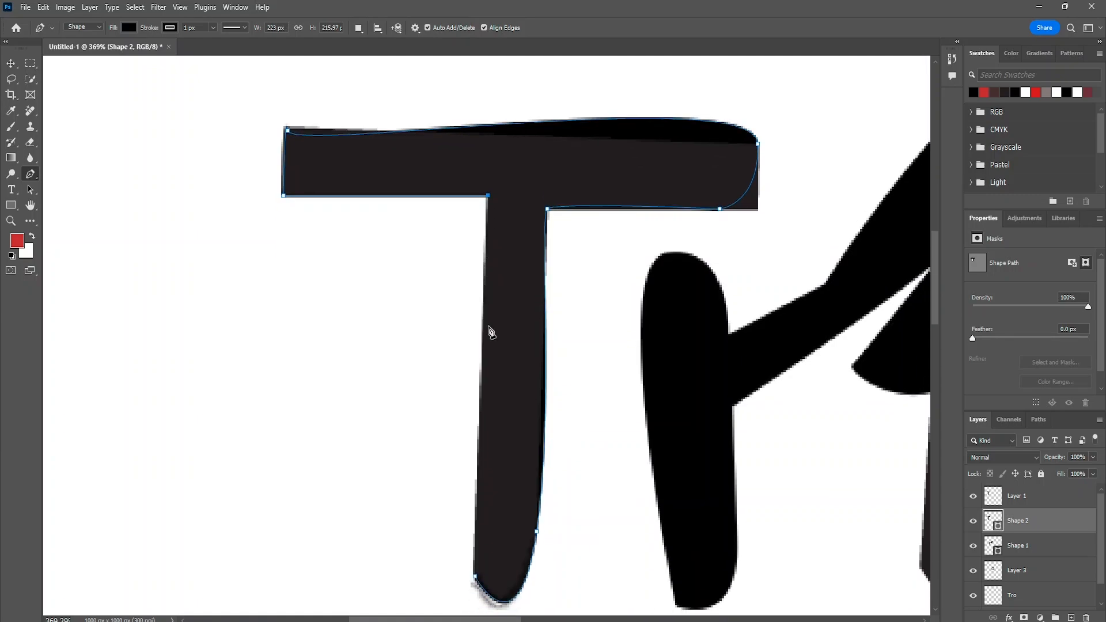
left_click(474, 509)
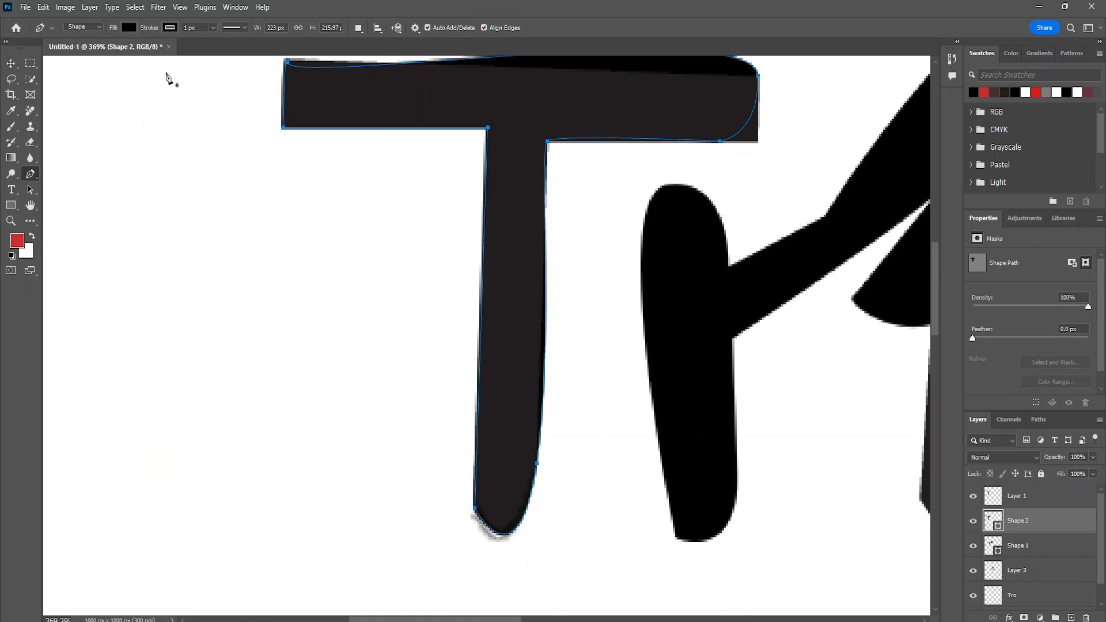
left_click(129, 30)
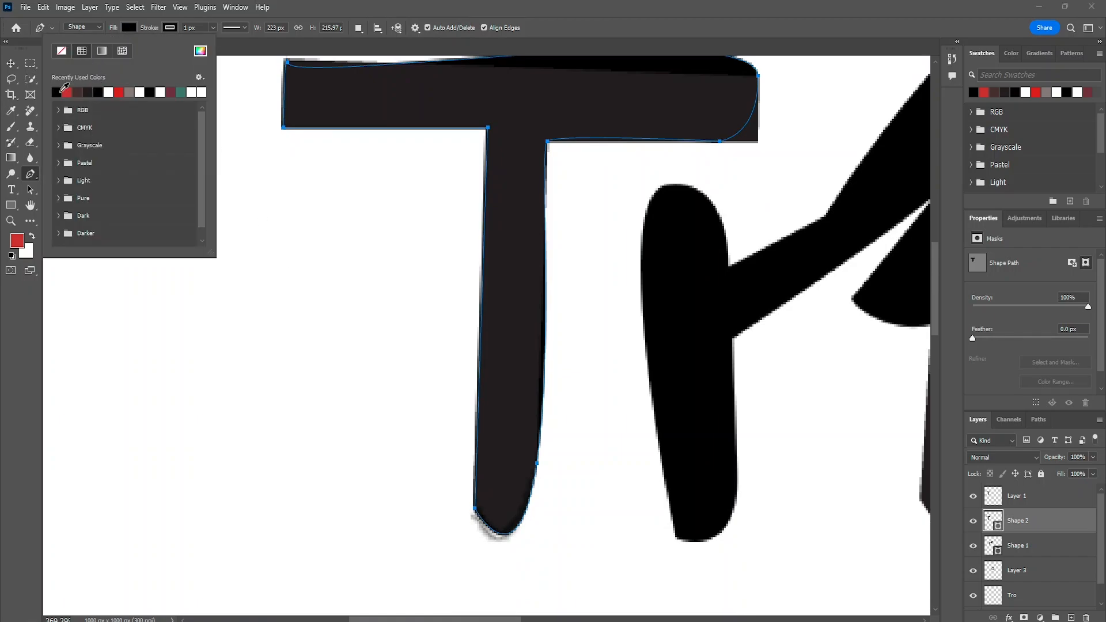
scroll(299, 175, "down", 3)
scroll(298, 175, "up", 5)
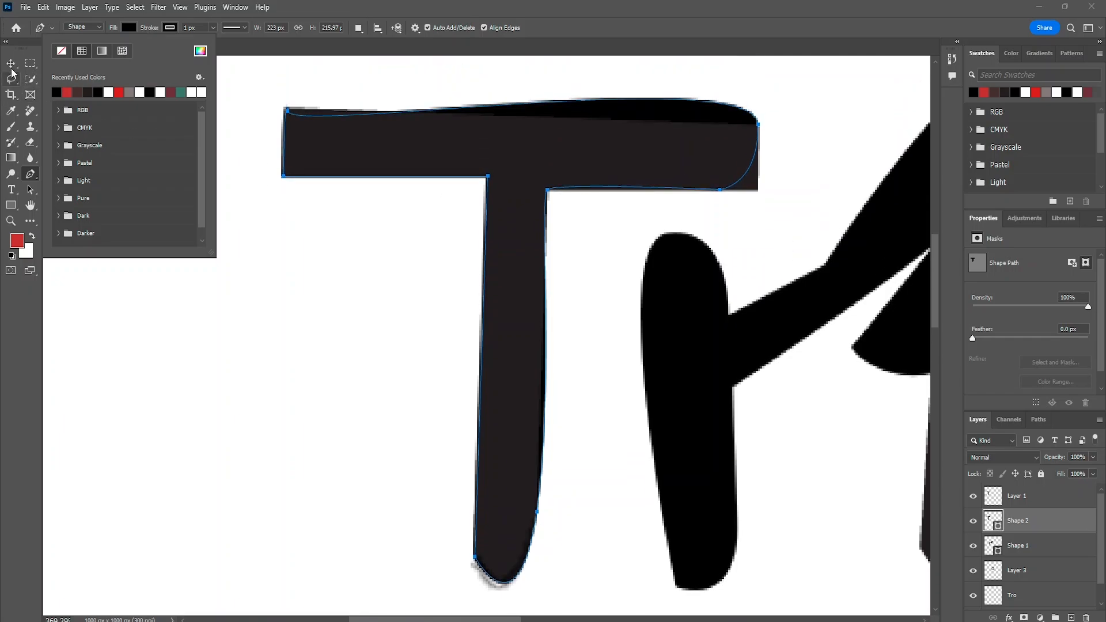
- Delete the original pixel T on Layer 1, keeping only the newly drawn T shape
left_click(9, 65)
left_click_drag(414, 139, 279, 243)
key("Delete")
scroll(600, 210, "right", 5)
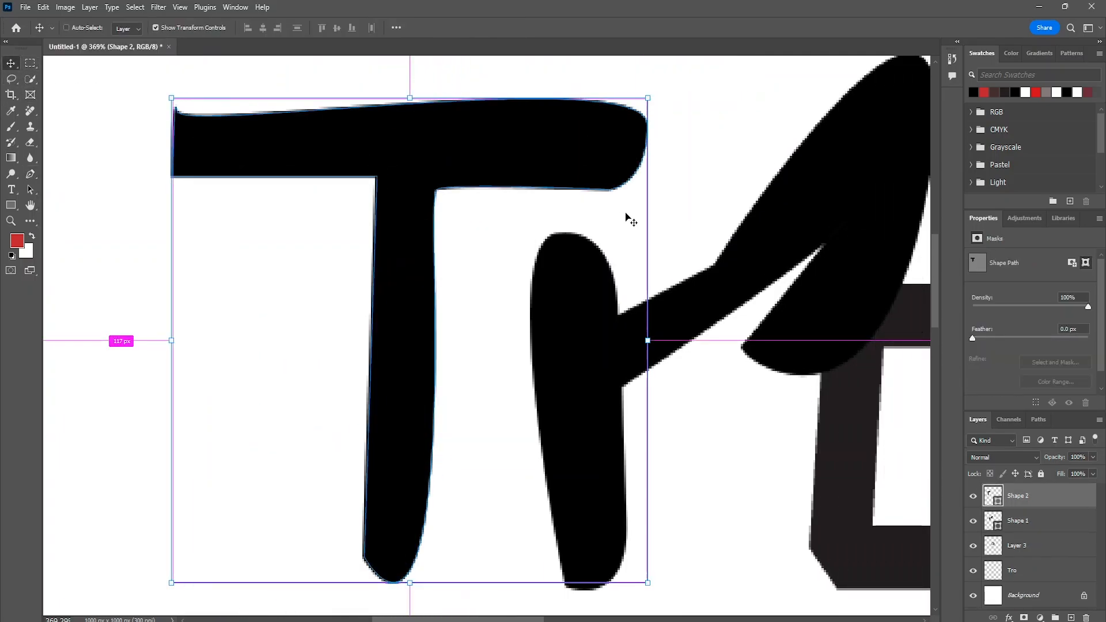
- Move the new T shape slightly closer to the r and fine-tune the o's position beneath the leaf
scroll(575, 241, "down", 8)
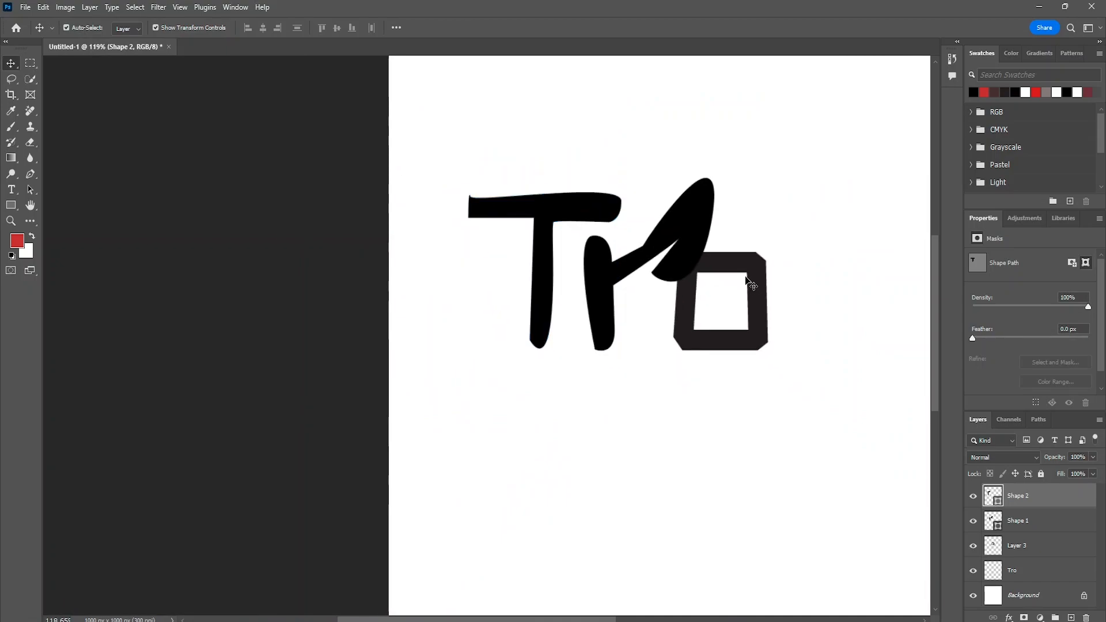
left_click(764, 279)
left_click_drag(536, 275, 547, 284)
left_click_drag(753, 307, 757, 302)
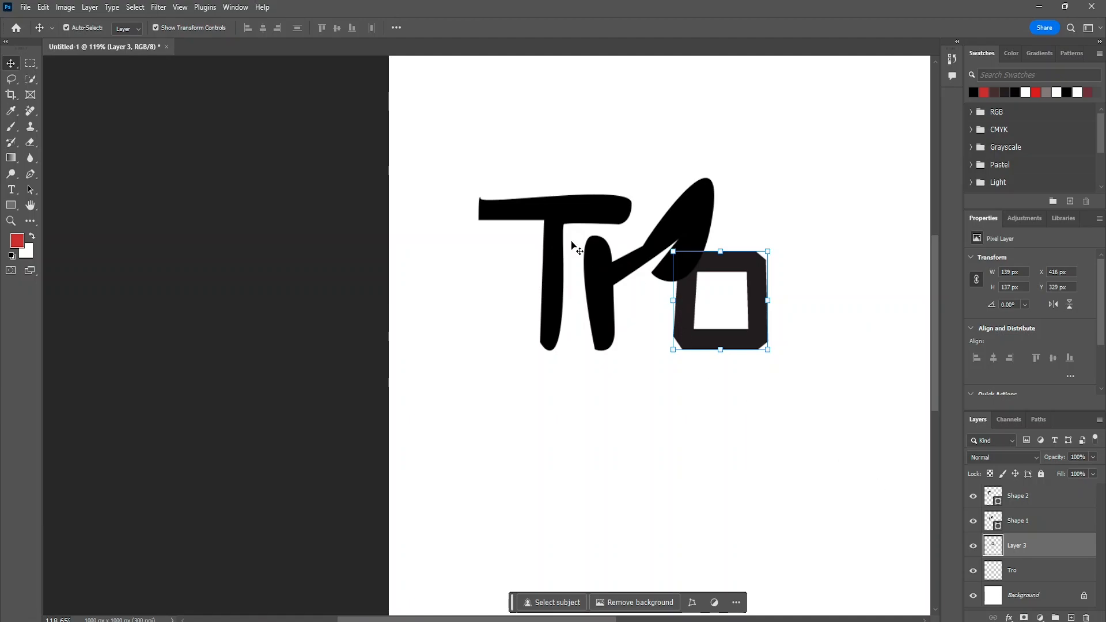
left_click(547, 219)
- Rasterize the Shape 1 layer containing the r
left_click(688, 234)
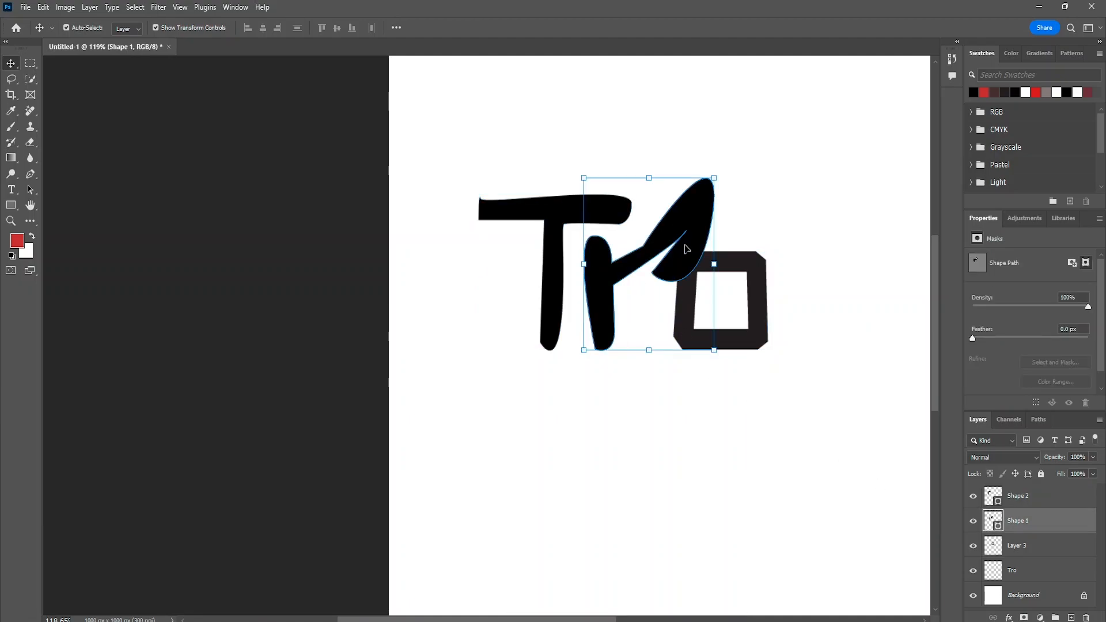
right_click(1029, 530)
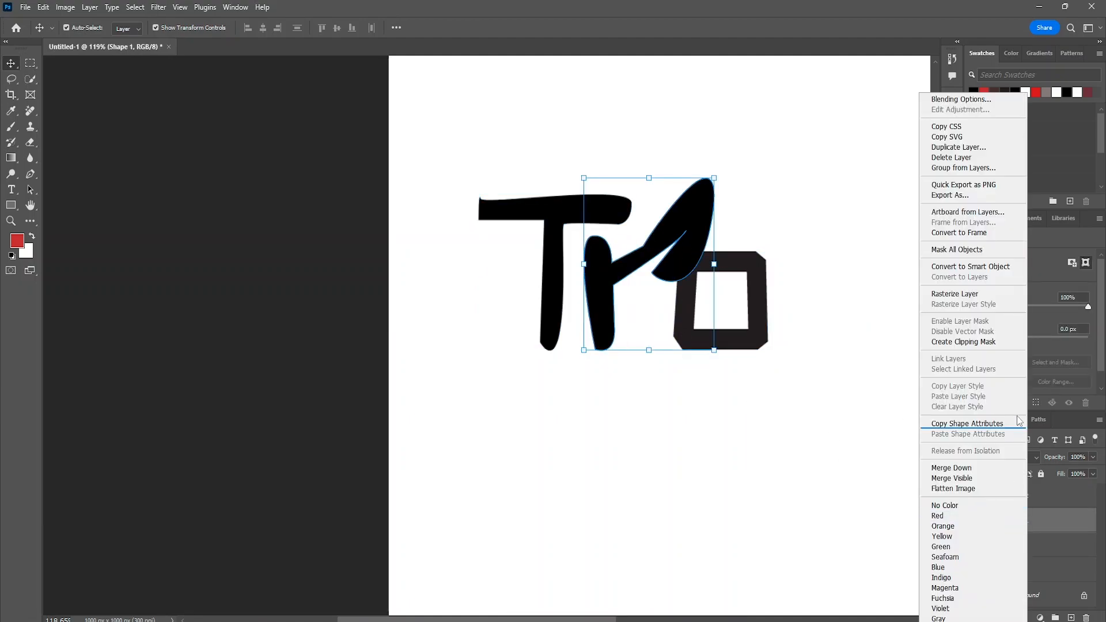
left_click(974, 296)
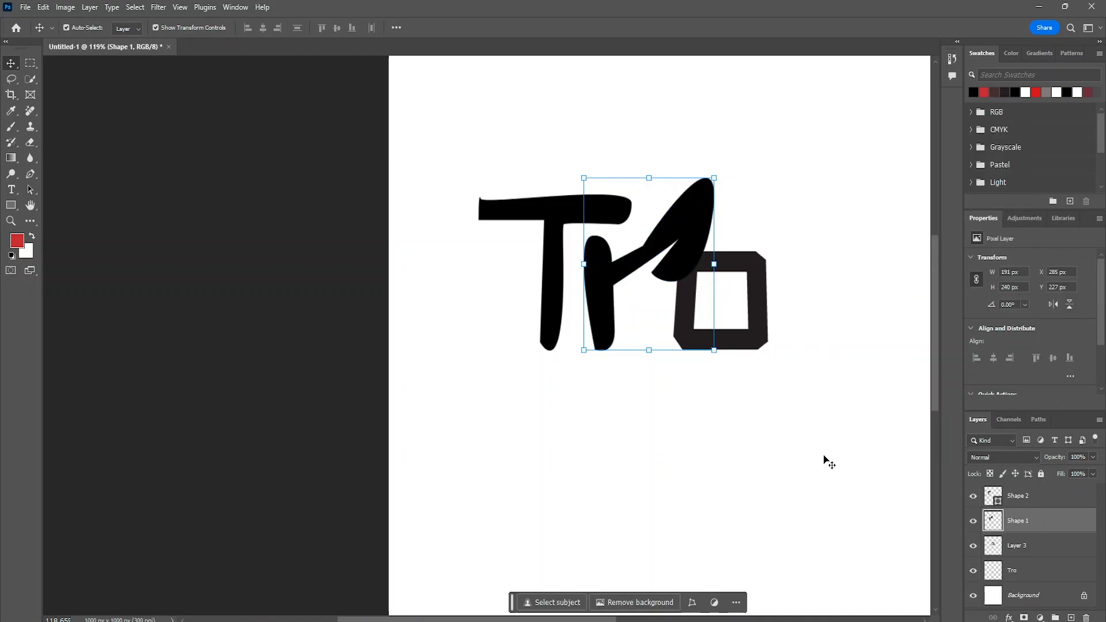
- Select the whole r on the Shape 1 layer with the Quick Selection tool
left_click(35, 85)
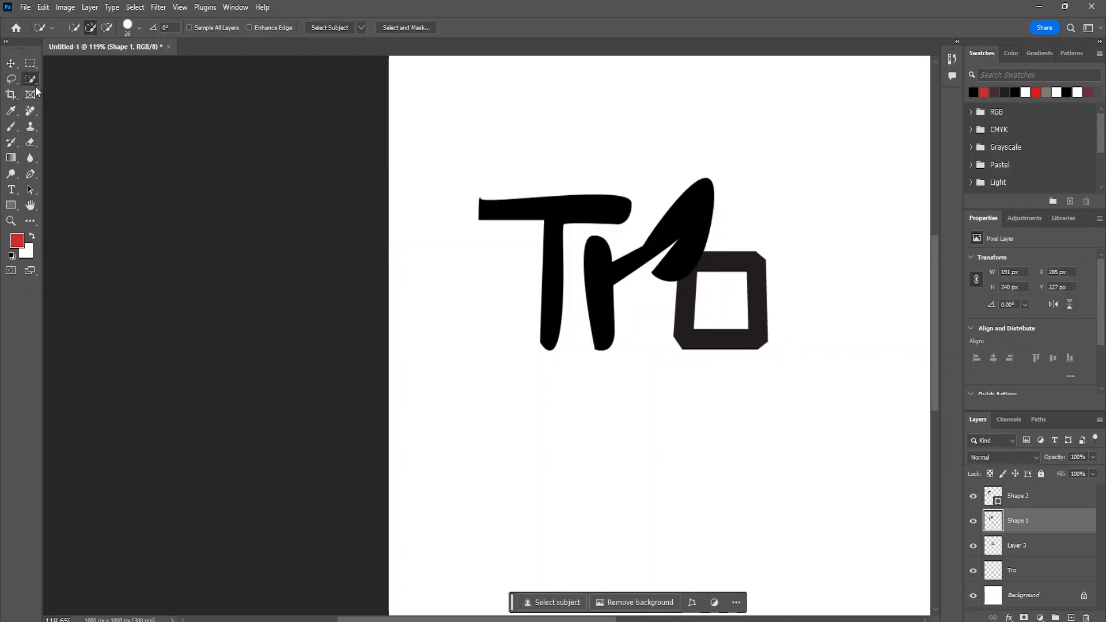
right_click(33, 80)
left_click(84, 90)
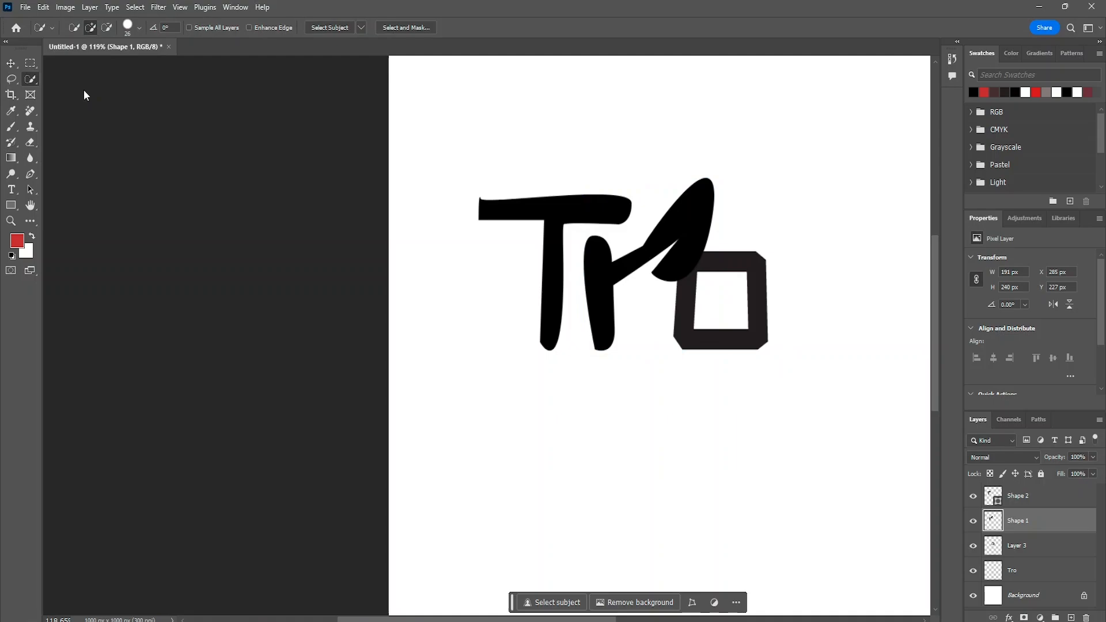
left_click(693, 212)
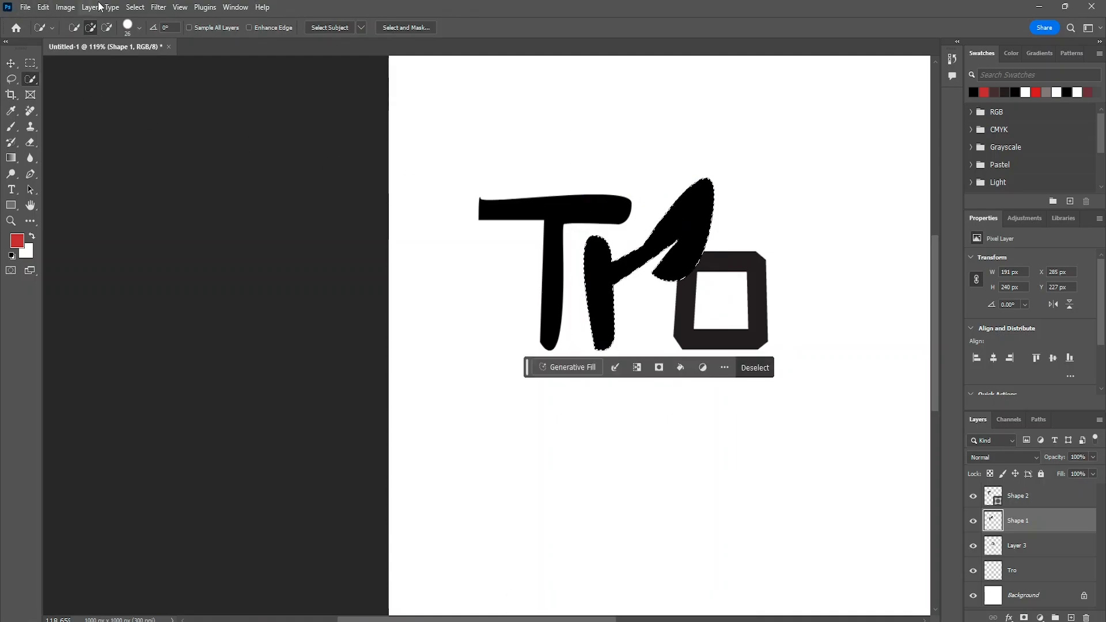
- Expand the r selection by 20 pixels with the effect applied at canvas bounds
left_click(132, 8)
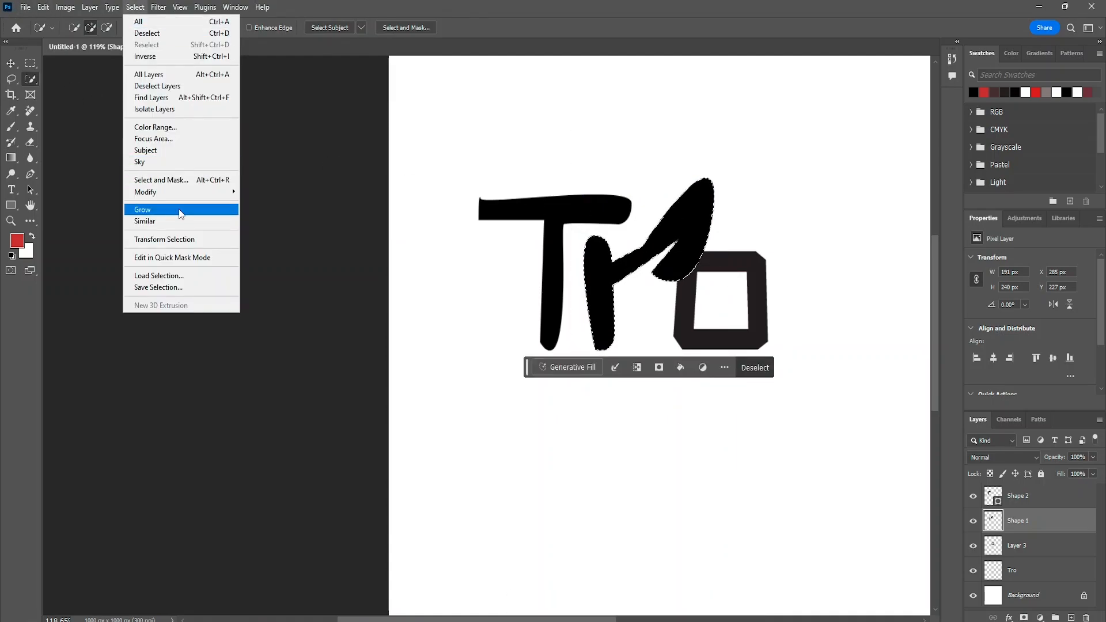
mouse_move(193, 193)
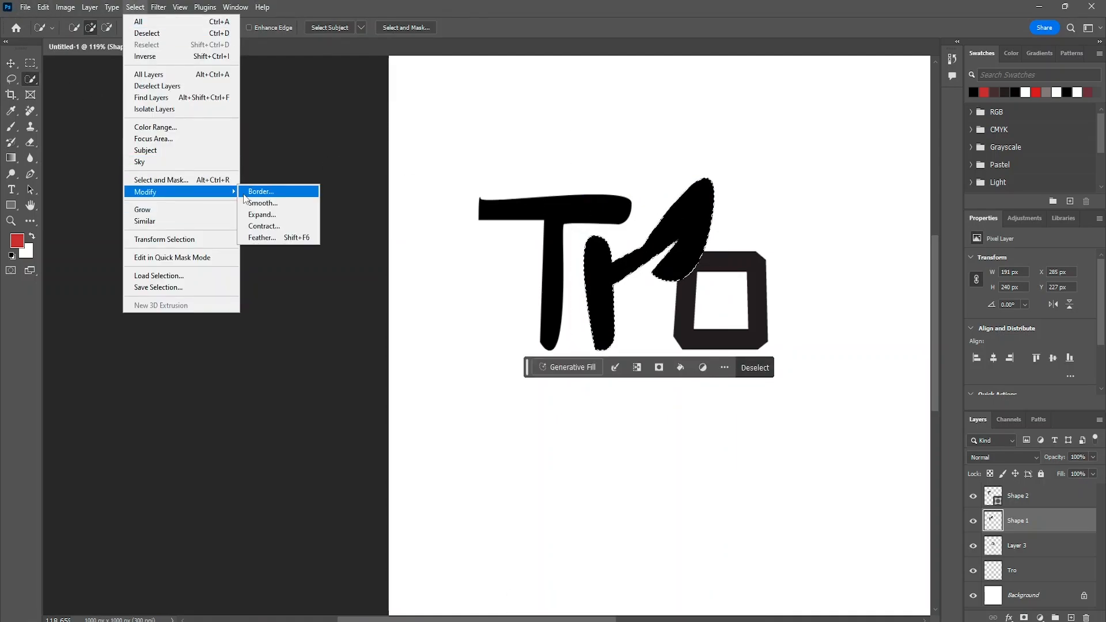
left_click(274, 214)
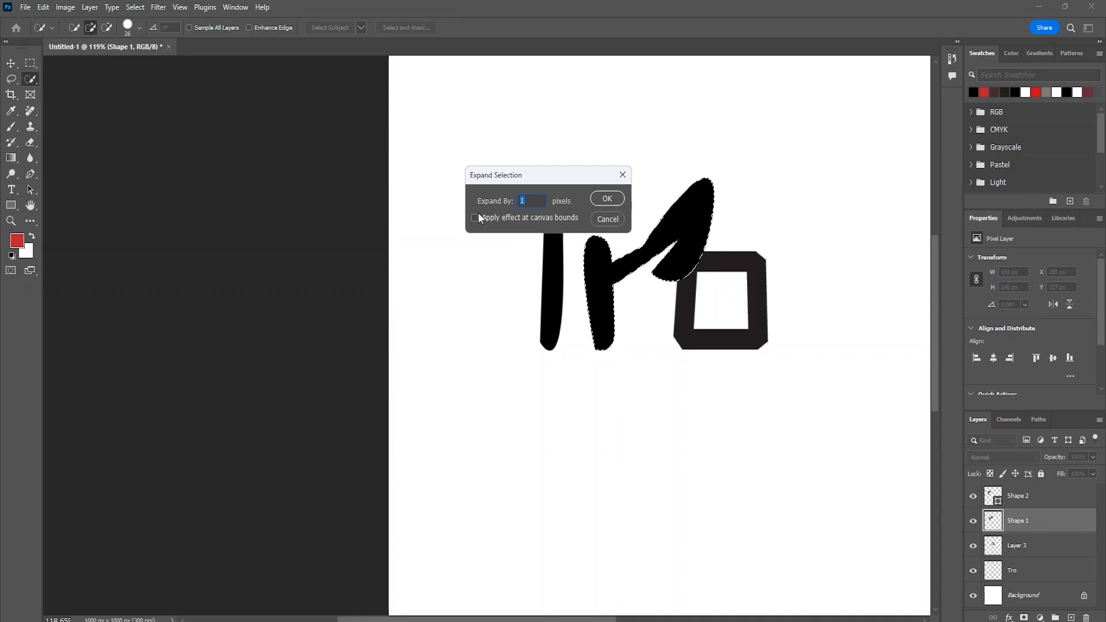
type("20")
left_click(476, 219)
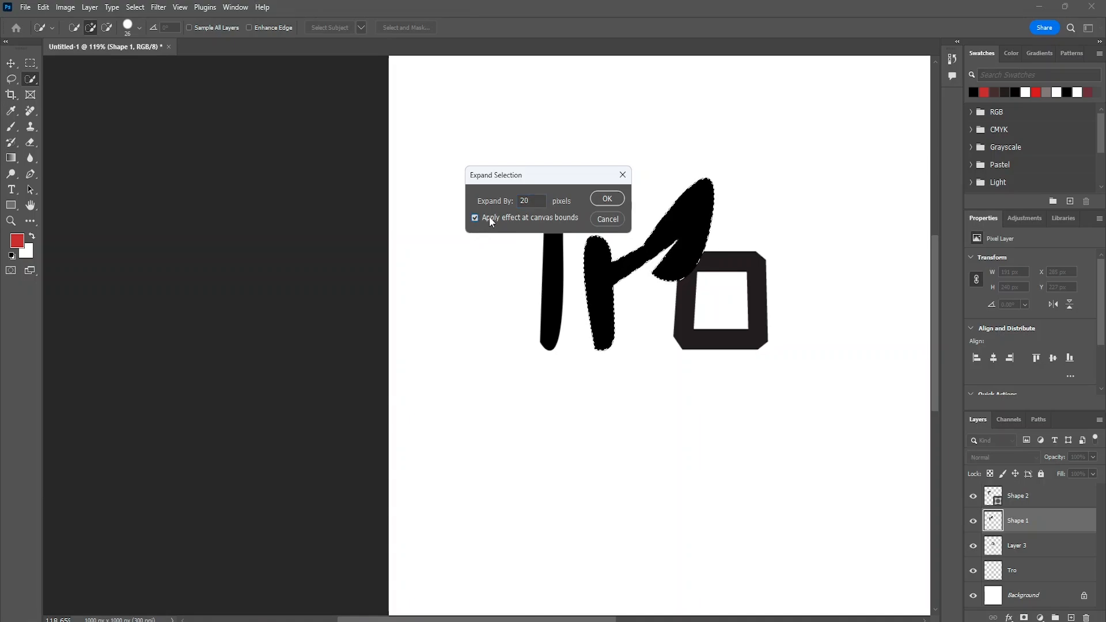
left_click(619, 205)
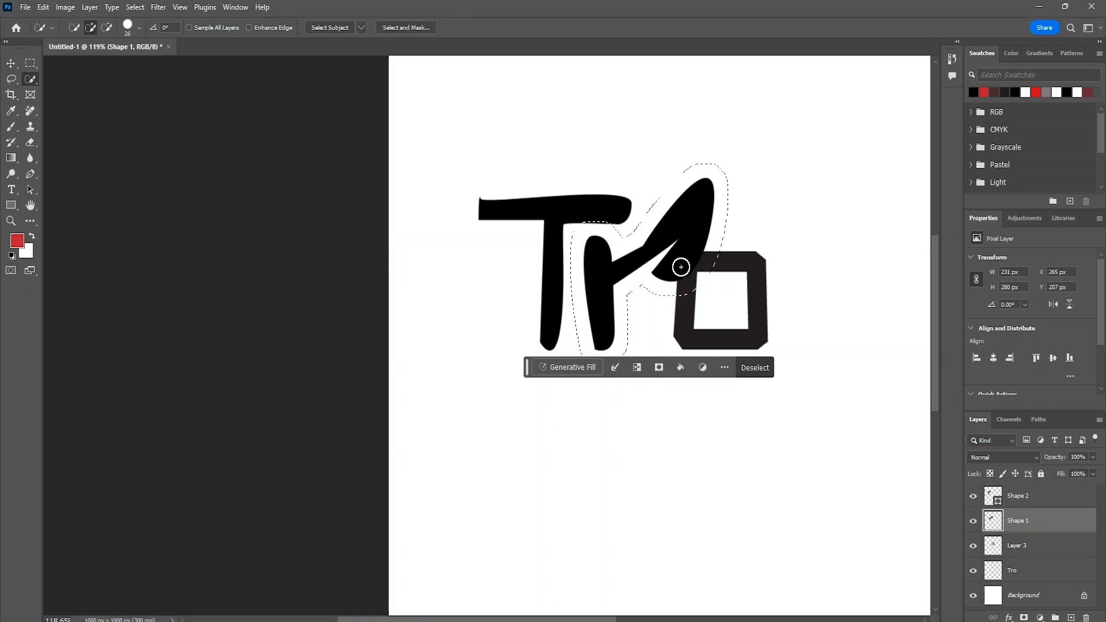
- Delete the expanded r selection from the o on Layer 3 to cut a gap around the leaf
left_click(1028, 548)
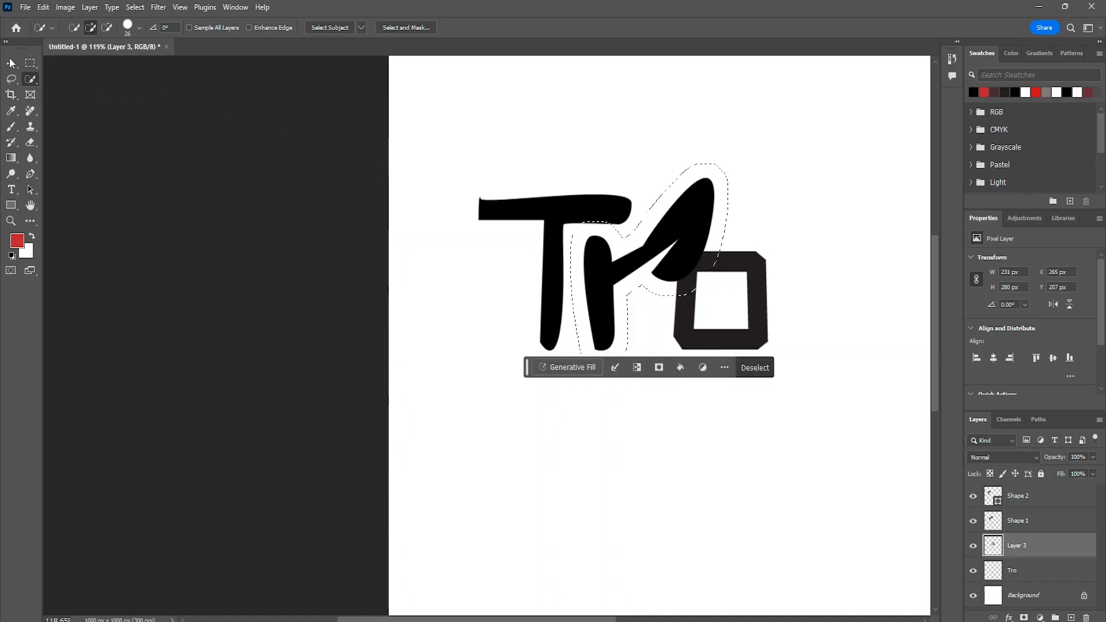
key("v")
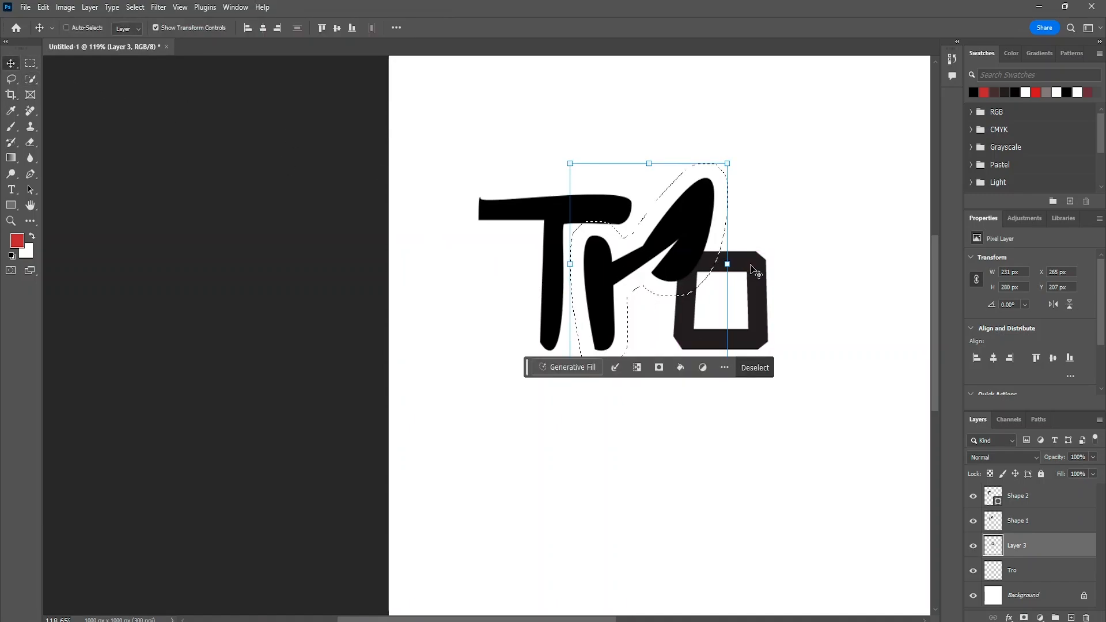
key("ctrl")
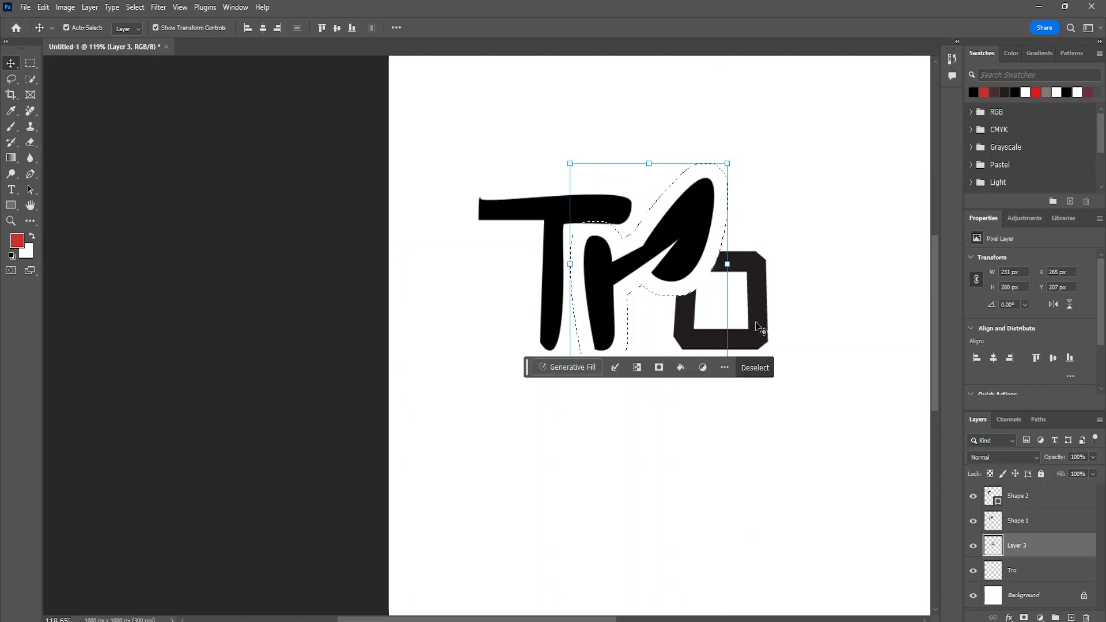
left_click(792, 208)
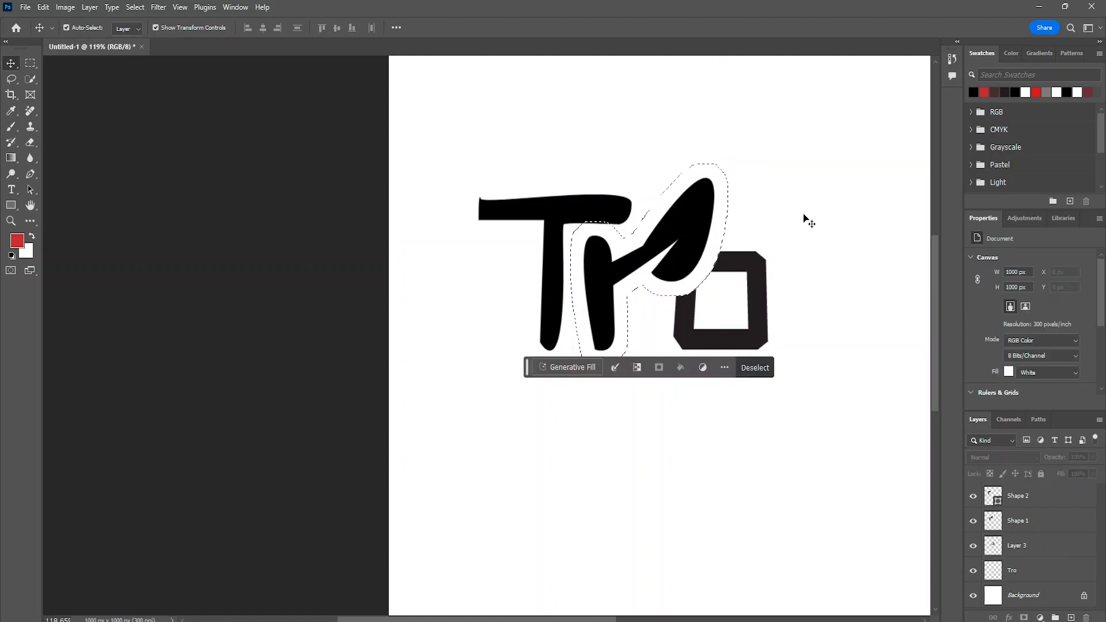
- Try to delete the expanded r selection from the T on the Shape 2 layer
left_click(541, 218)
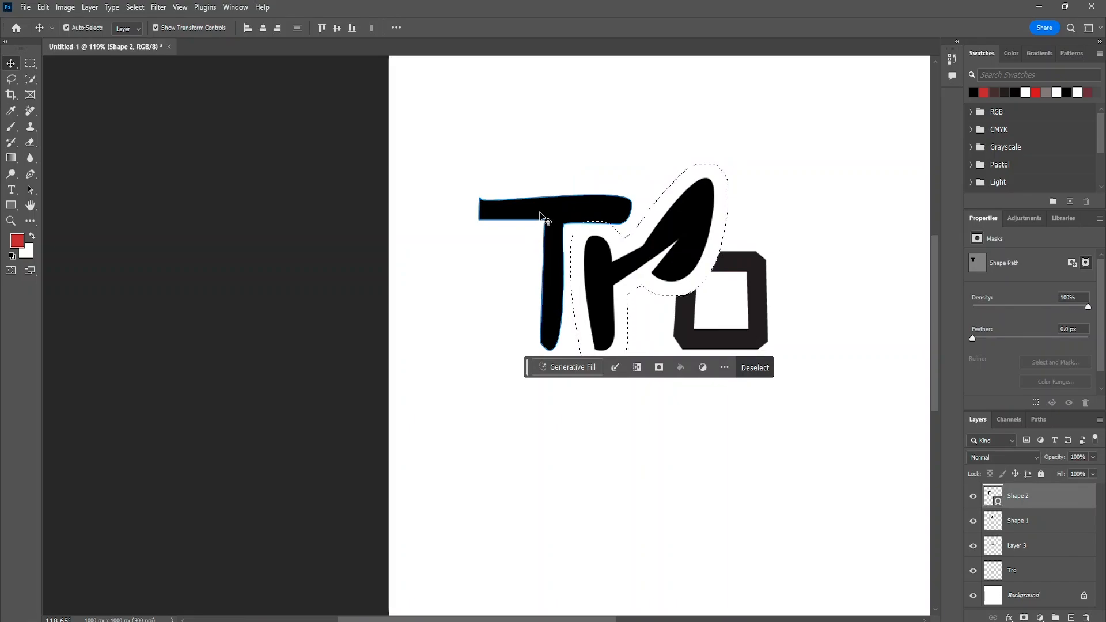
left_click(541, 218)
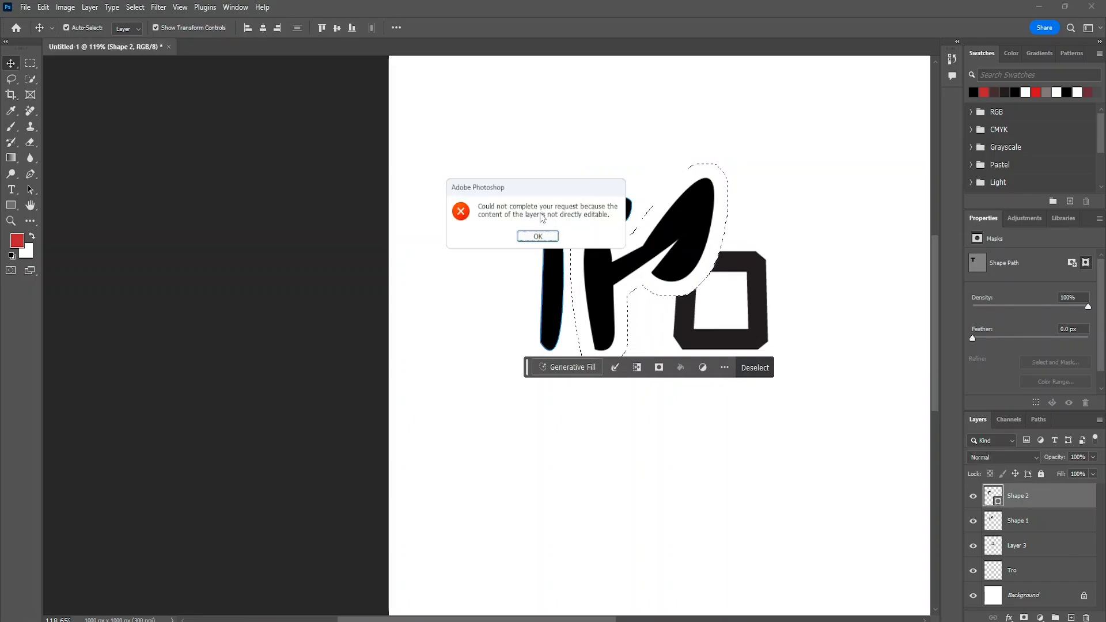
left_click(551, 241)
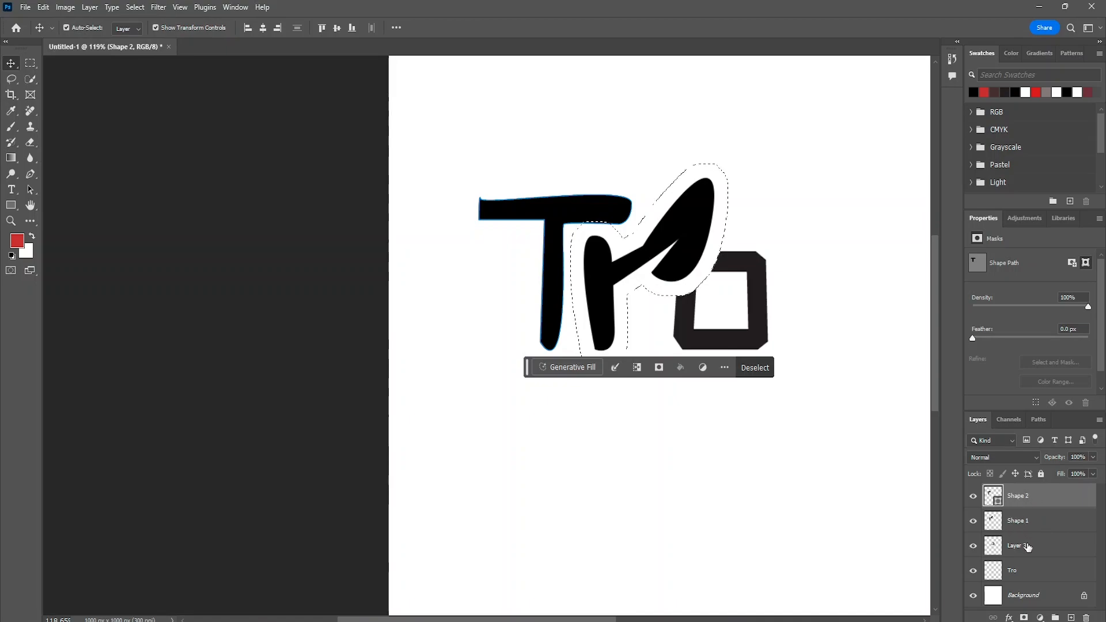
left_click(1039, 553)
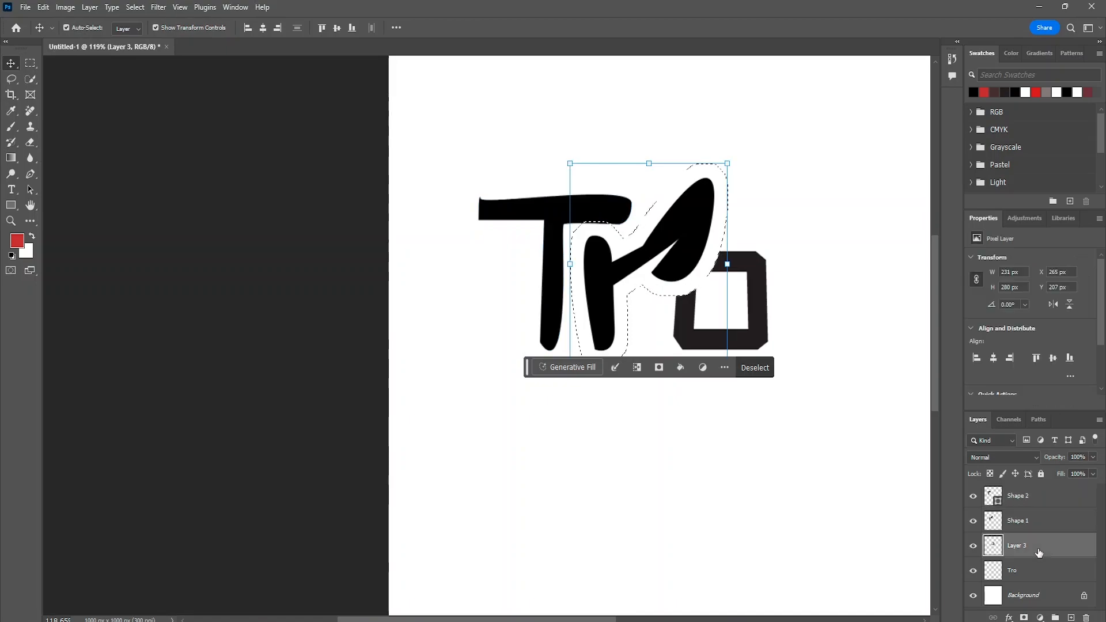
double_click(1037, 524)
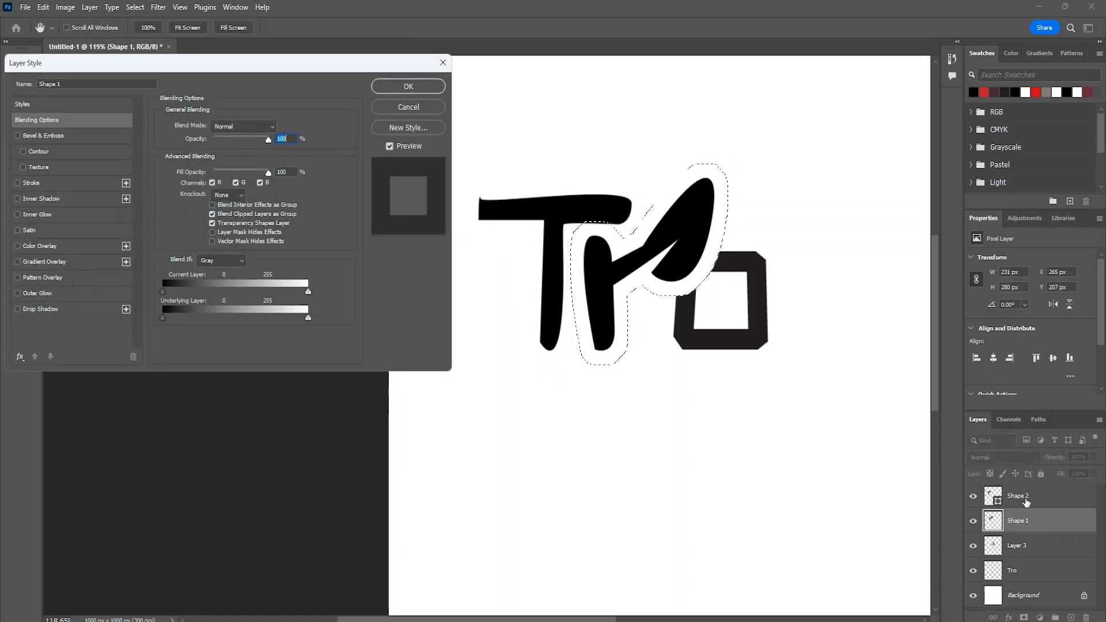
left_click(443, 63)
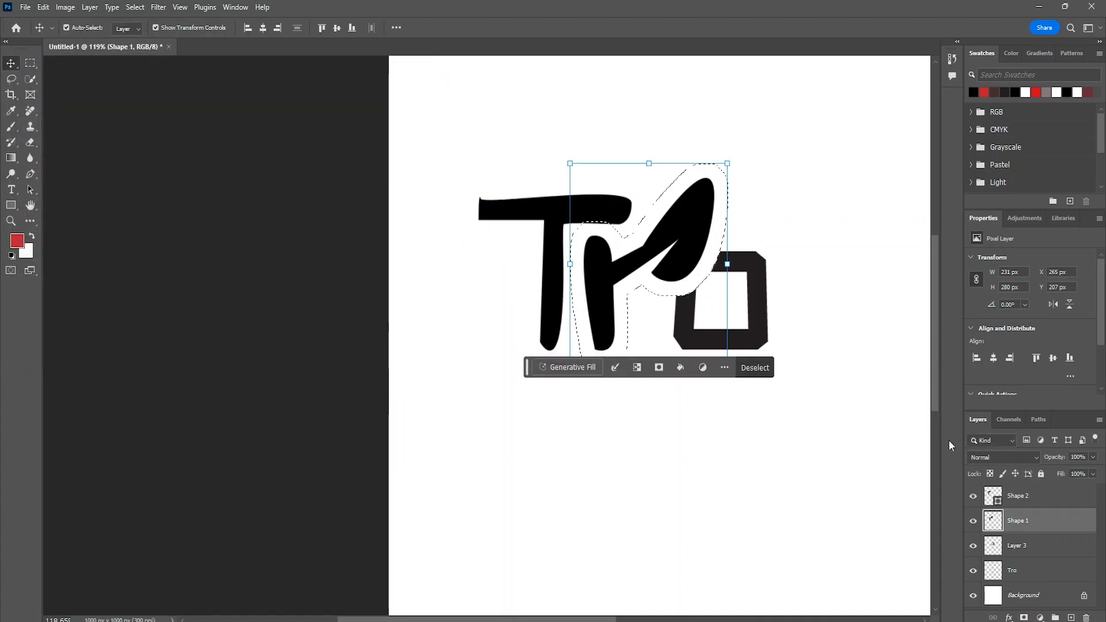
- Rasterize the Shape 2 layer, delete the expanded r selection from the T, and deselect
double_click(1018, 495)
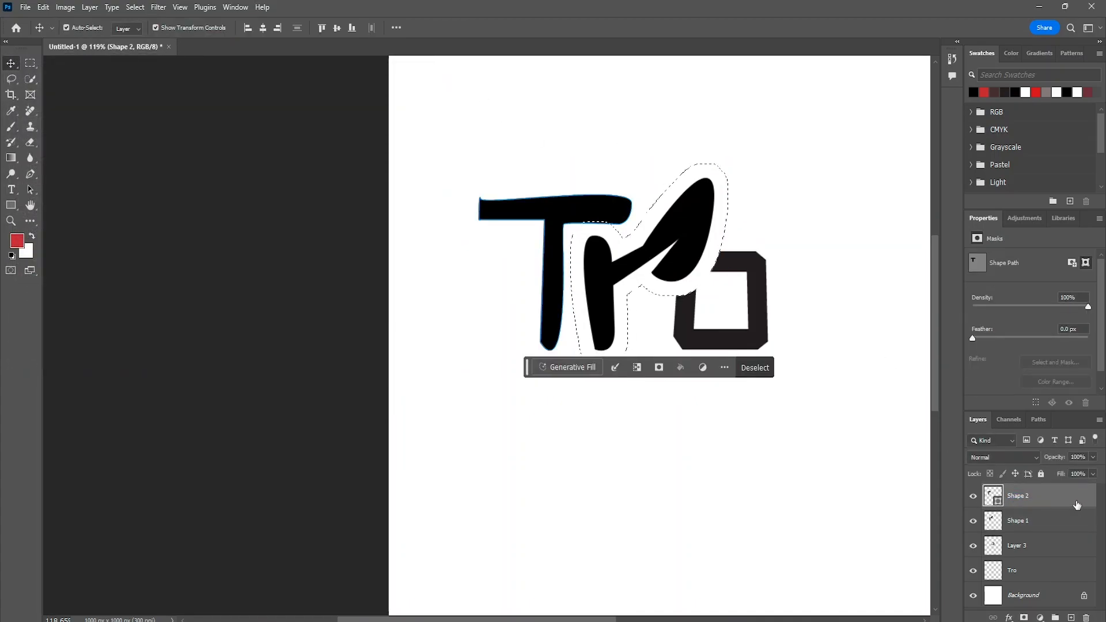
right_click(1070, 502)
left_click(1034, 292)
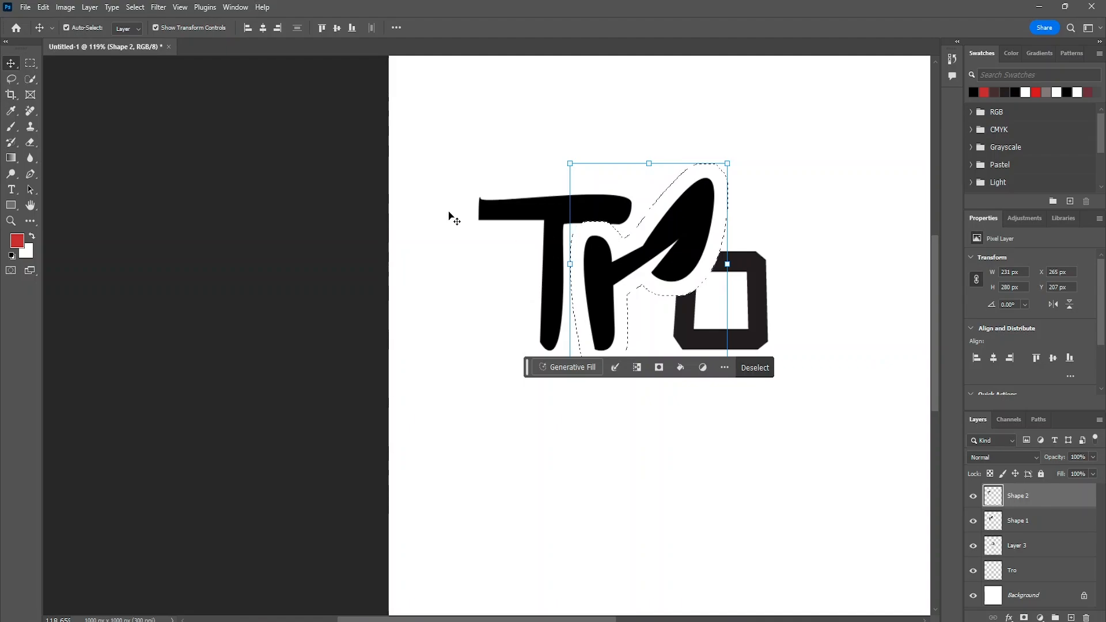
left_click(457, 115)
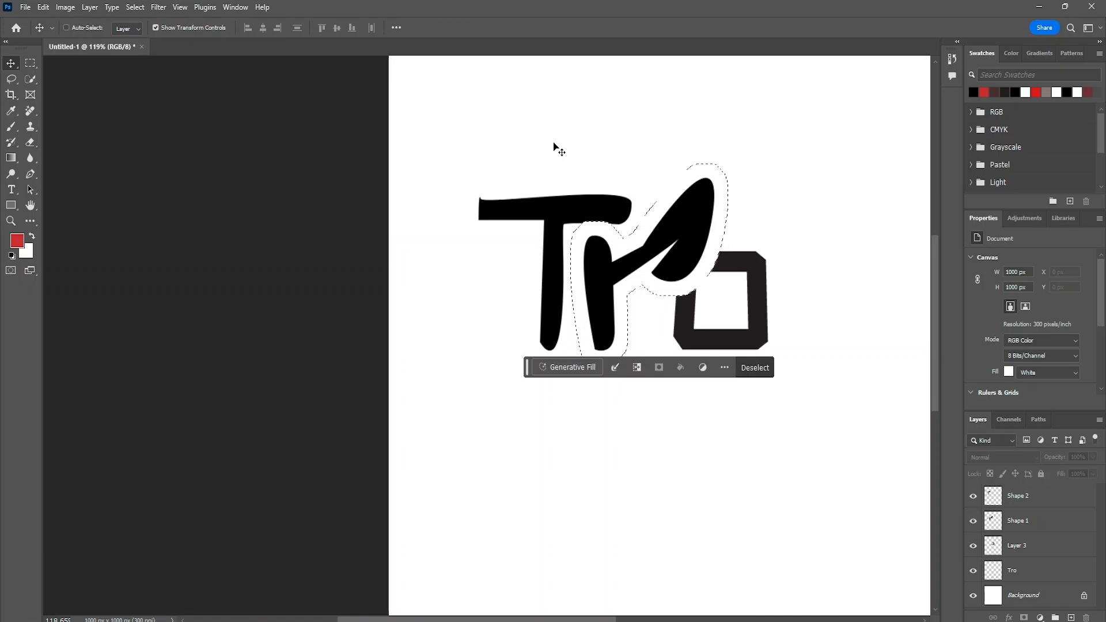
left_click(742, 377)
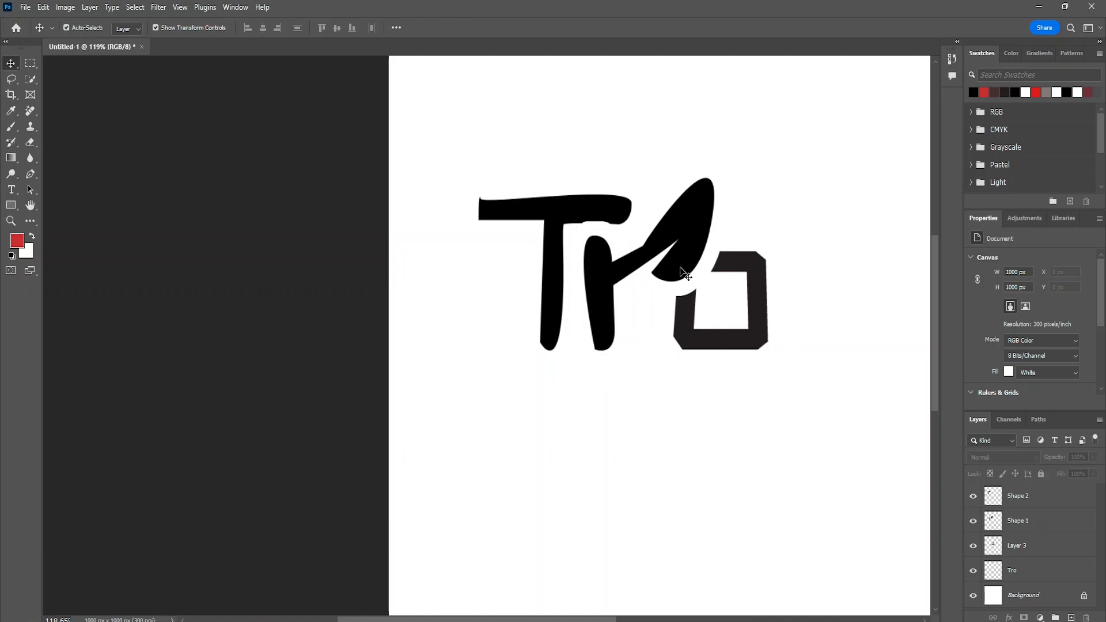
- Move the r slightly closer to the o and the T down closer to the r to narrow the gaps
left_click_drag(608, 288, 614, 292)
left_click(774, 274)
left_click(563, 266)
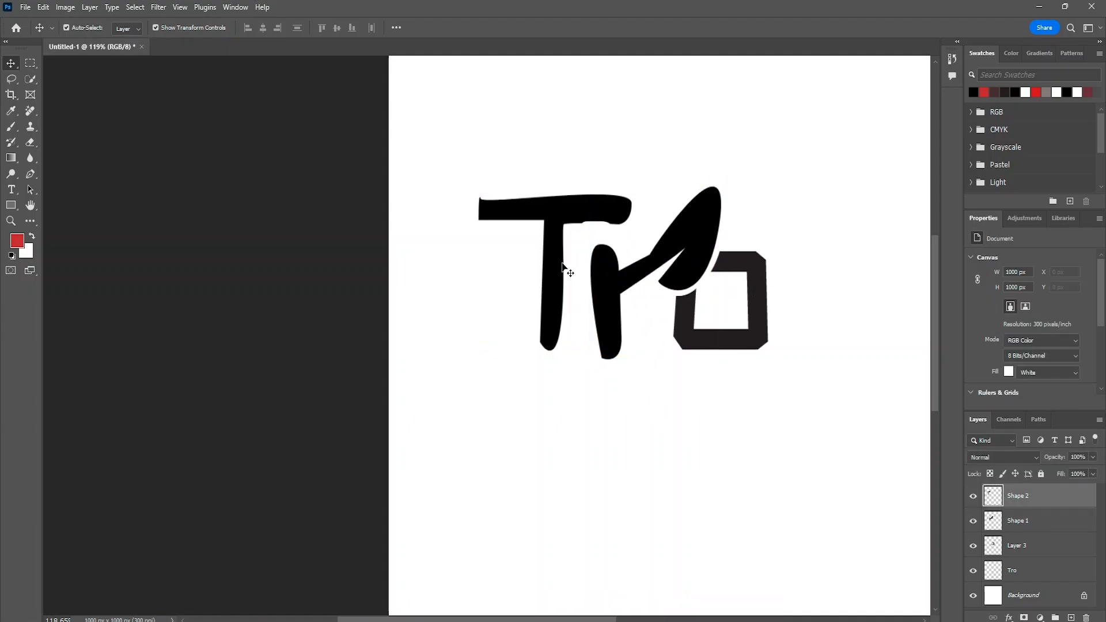
left_click_drag(556, 270, 563, 285)
left_click(854, 340)
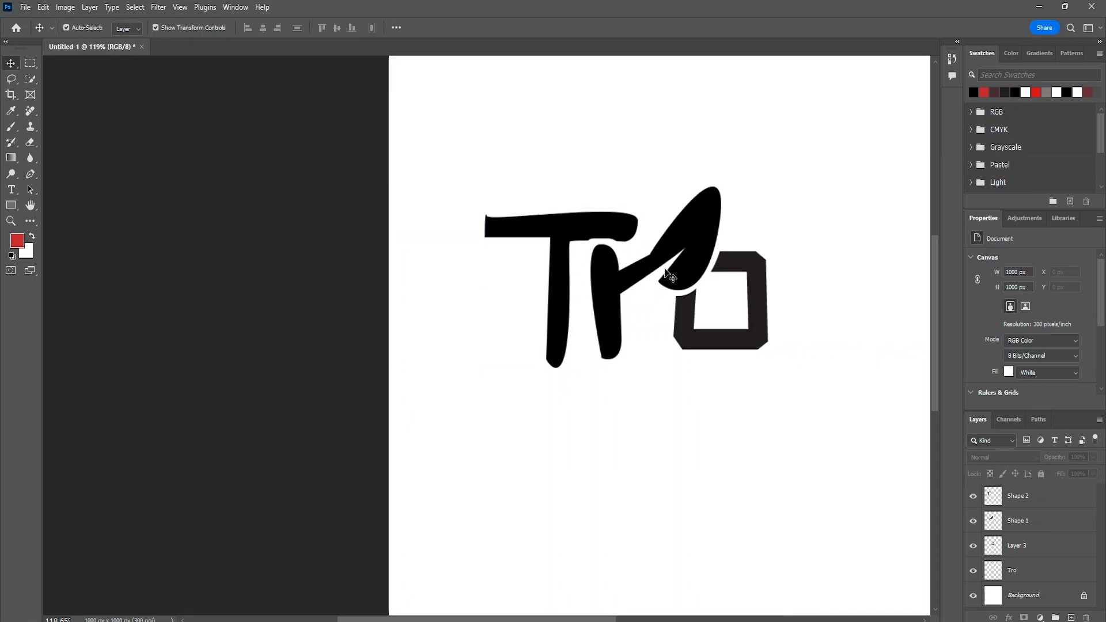
- Trace the cut o with the Pen tool as a closed black shape about 138 by 136 px, above Layer 3
left_click(1023, 552)
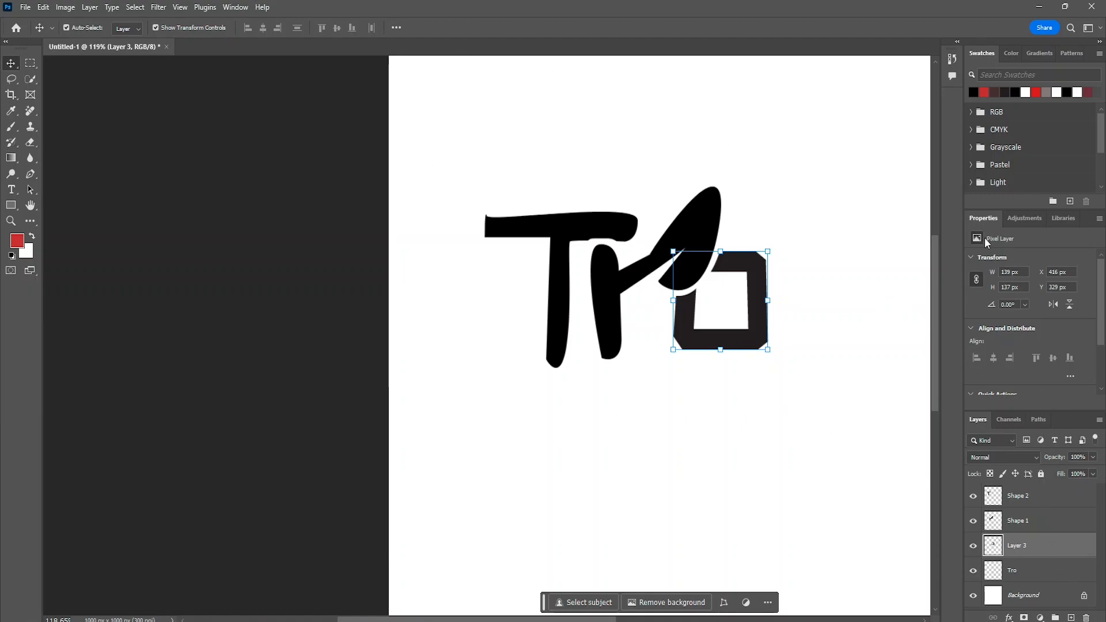
left_click(973, 92)
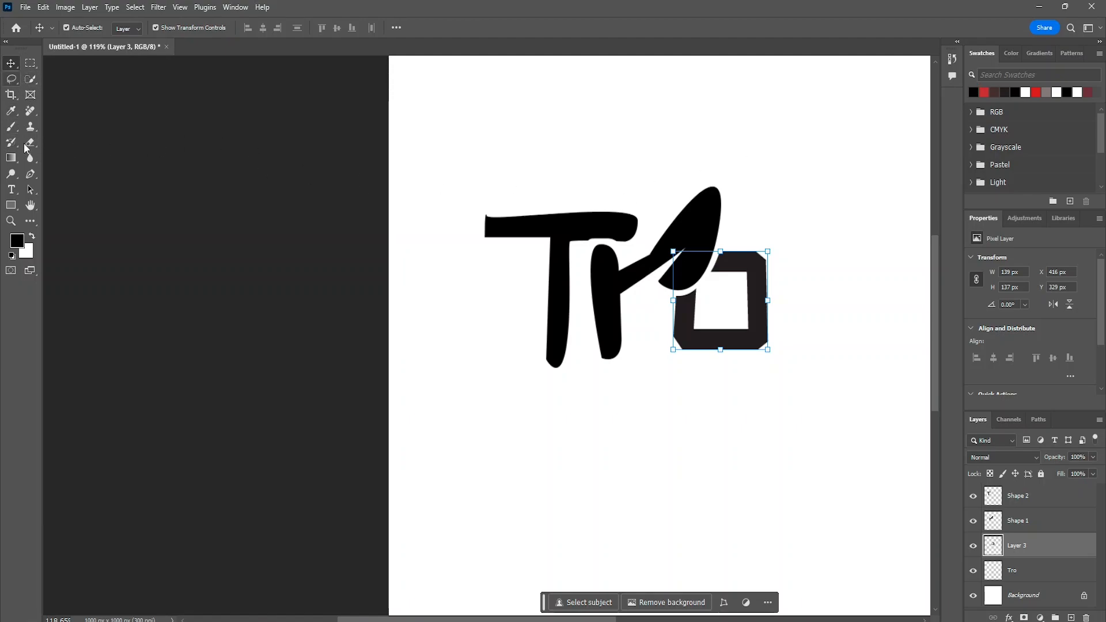
left_click(31, 173)
scroll(708, 403, "up", 5)
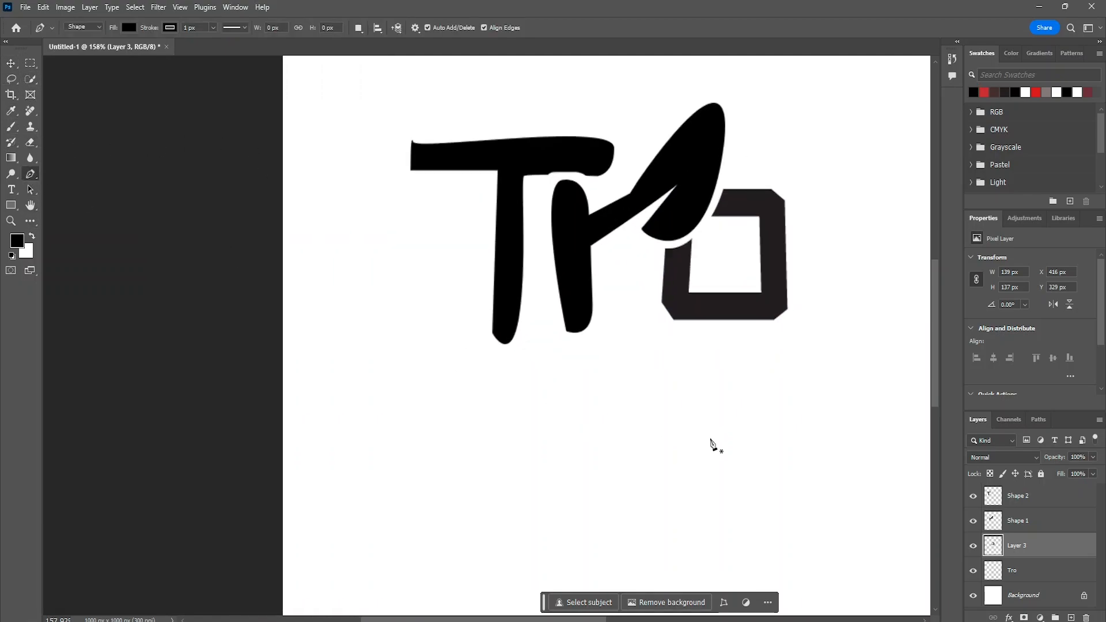
scroll(708, 375, "up", 3)
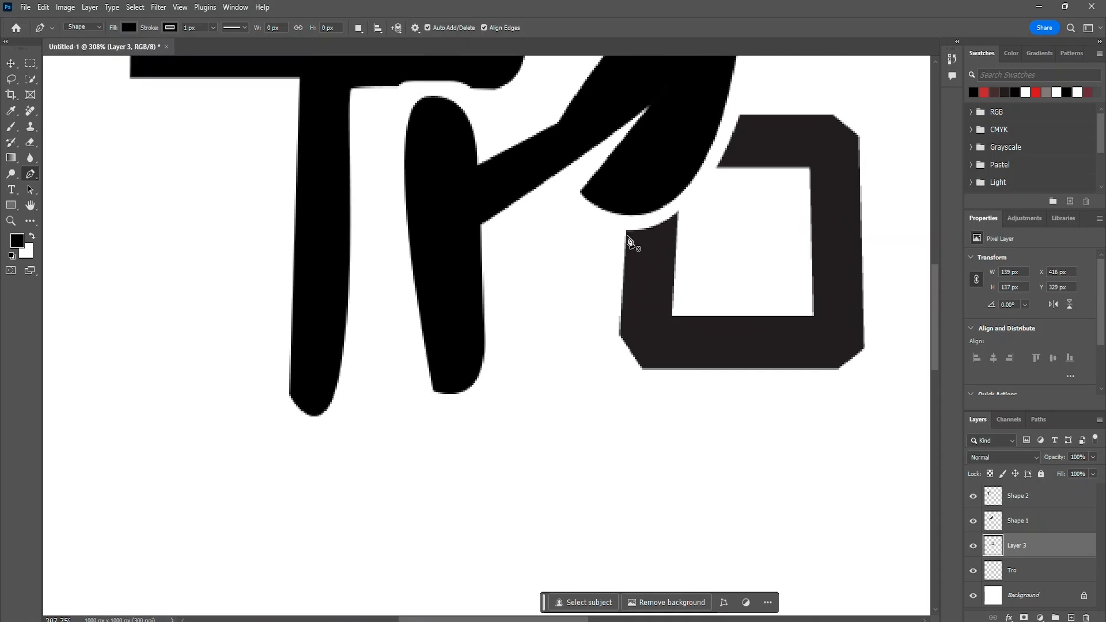
left_click(625, 231)
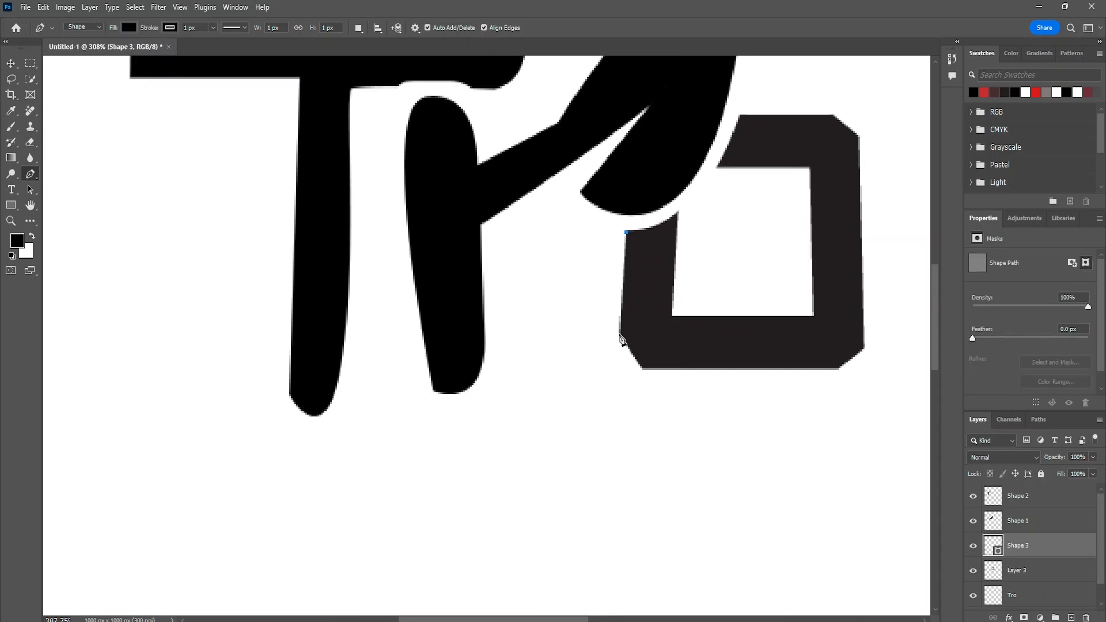
left_click(619, 337)
left_click(643, 369)
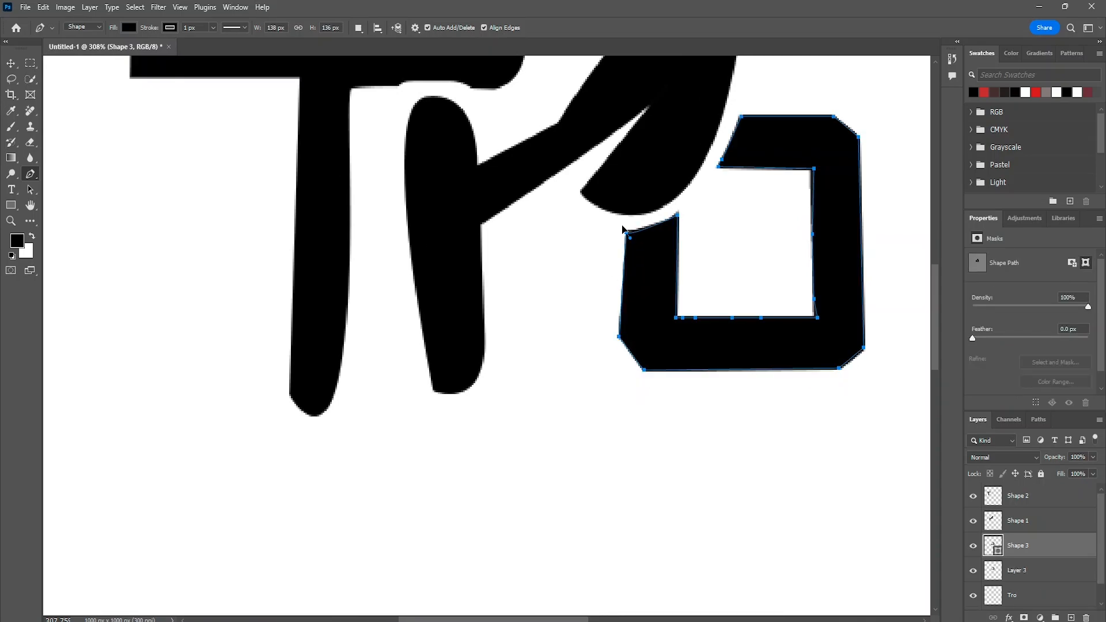
left_click(625, 232)
- Remove Layer 3 with the original o from beneath the traced black shape
left_click(11, 62)
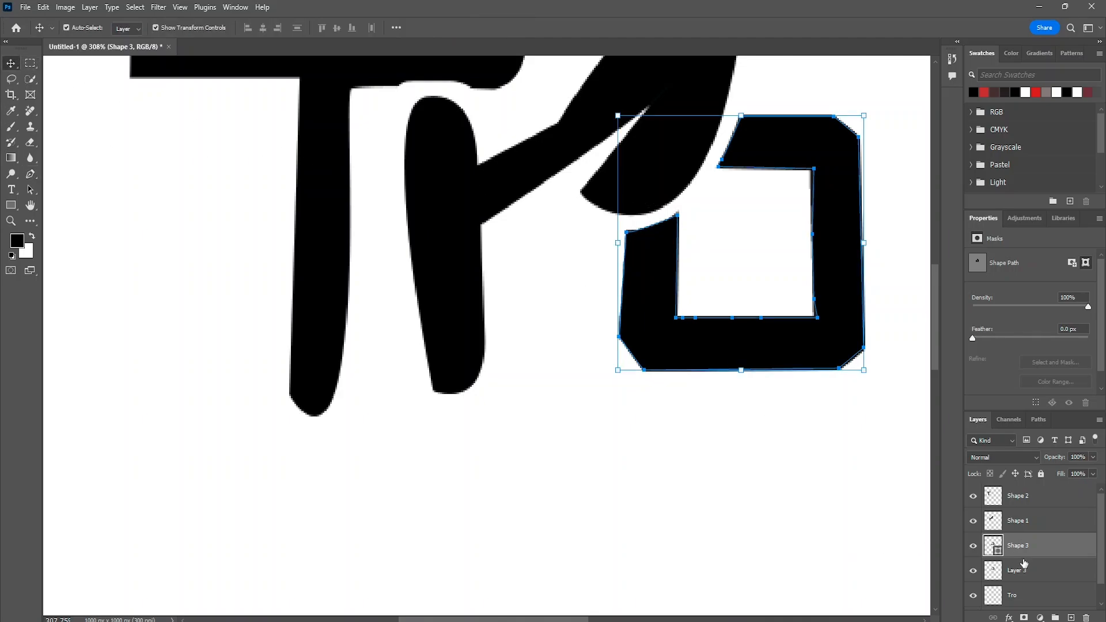
left_click(1027, 579)
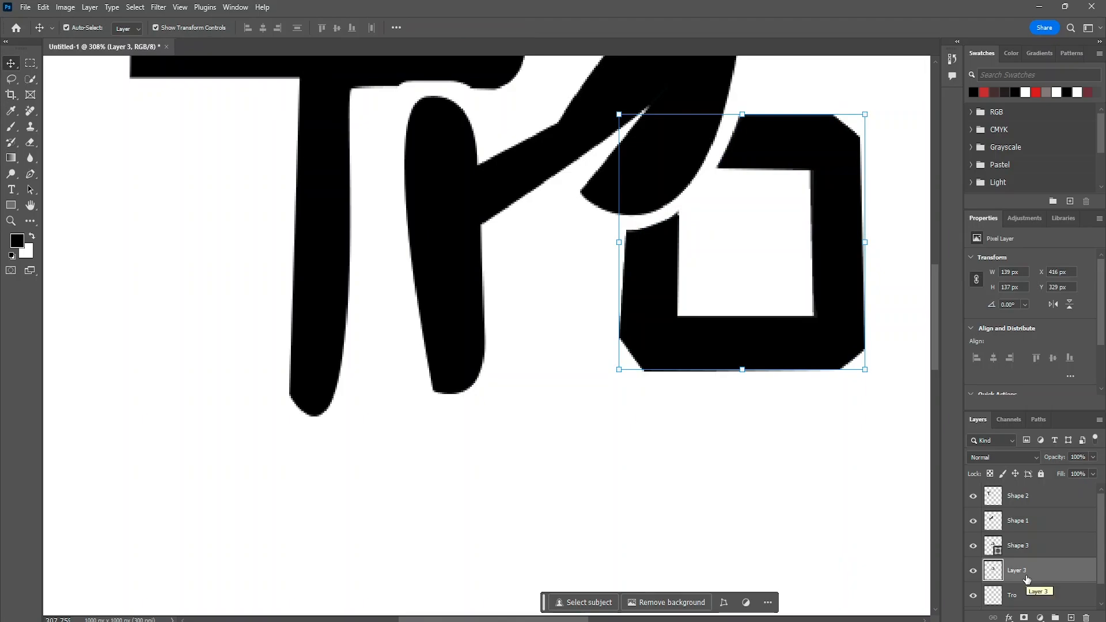
key("ctrl+e")
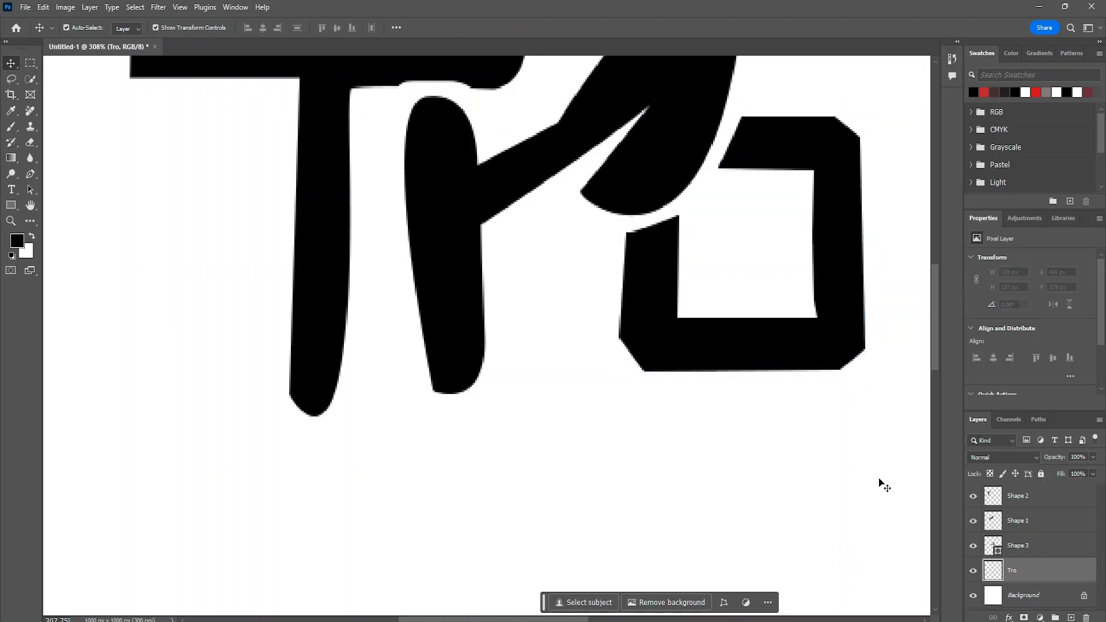
- Group the Shape 1, Shape 2 and Shape 3 letter layers and expand the group to show its contents
scroll(826, 463, "right", 2)
scroll(778, 443, "down", 6)
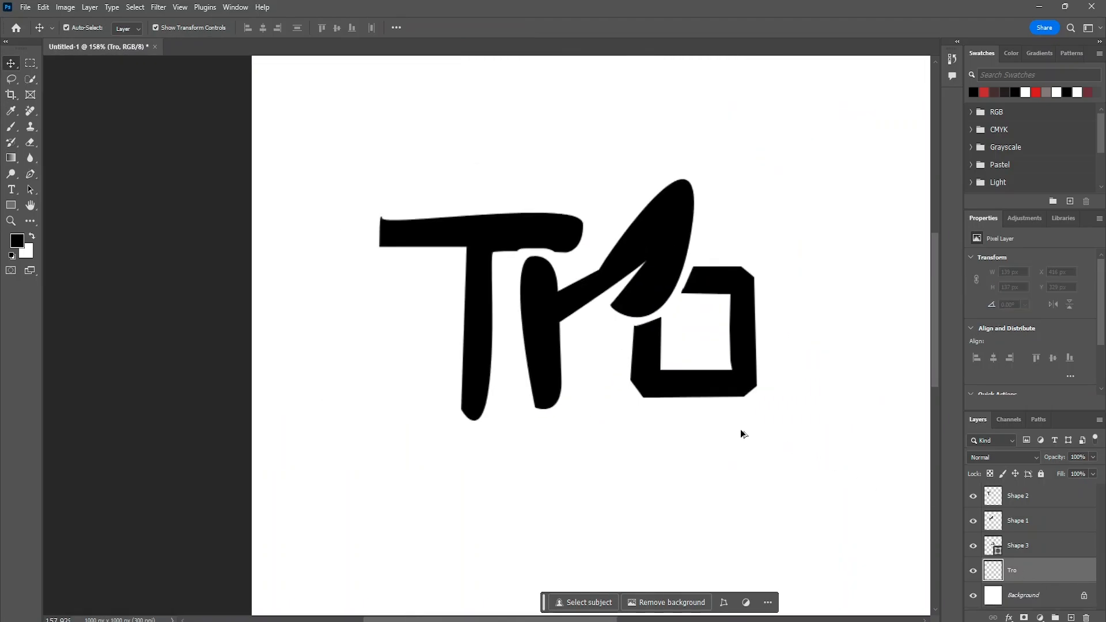
scroll(743, 433, "up", 1)
scroll(742, 433, "down", 1)
left_click_drag(487, 269, 812, 477)
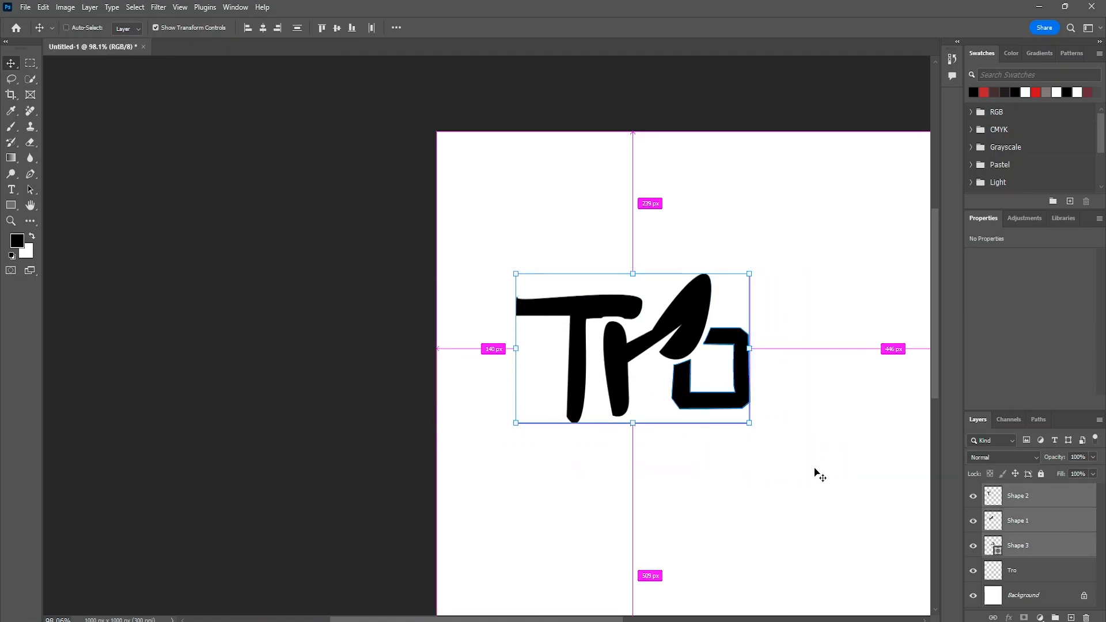
key("ctrl+g")
left_click(986, 494)
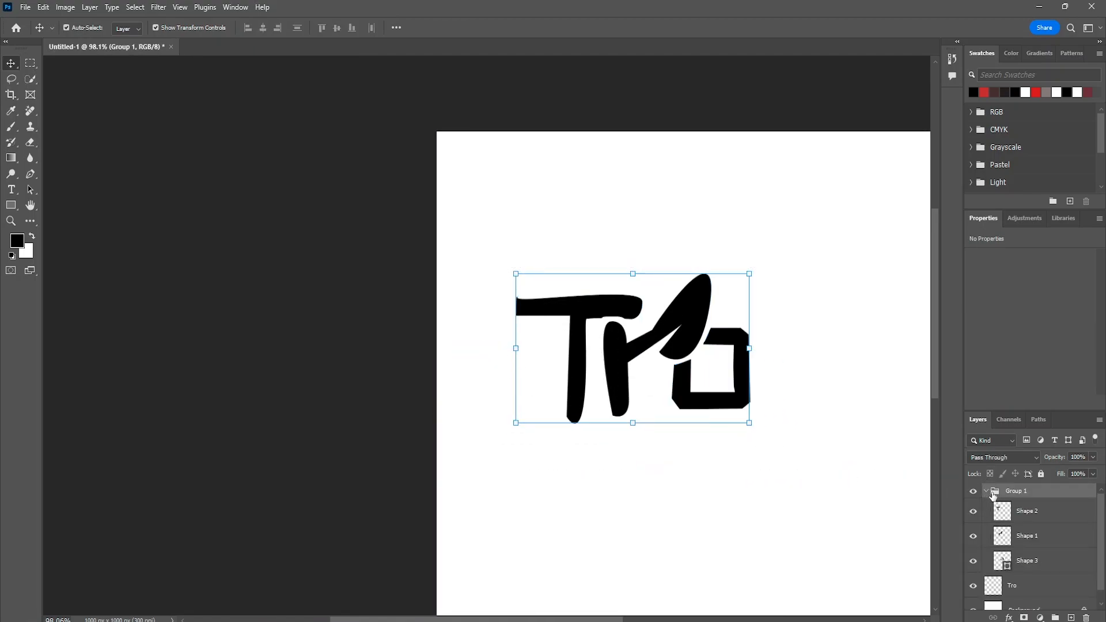
- Rasterize the o on the Shape 3 layer inside the group and deselect it
right_click(1025, 516)
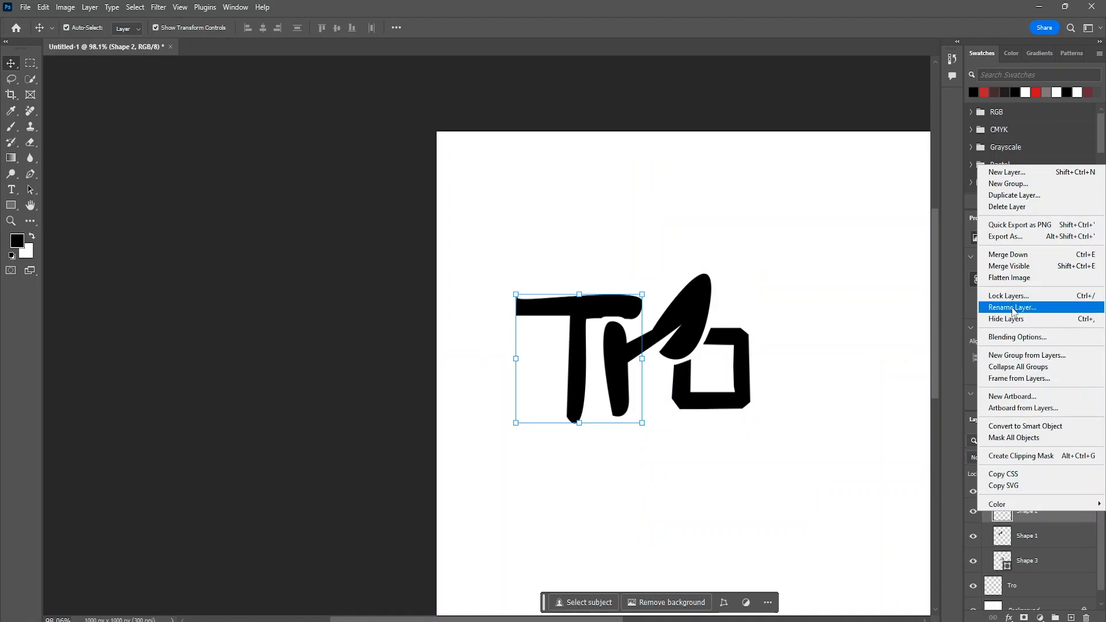
left_click(1037, 576)
left_click(1037, 568)
right_click(1036, 567)
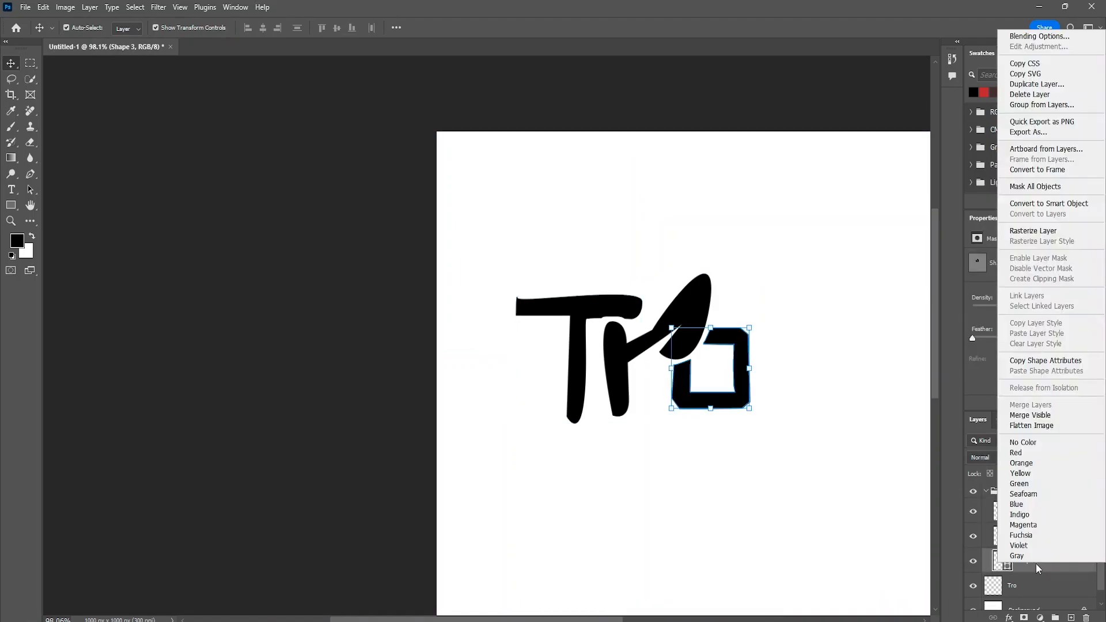
left_click(786, 319)
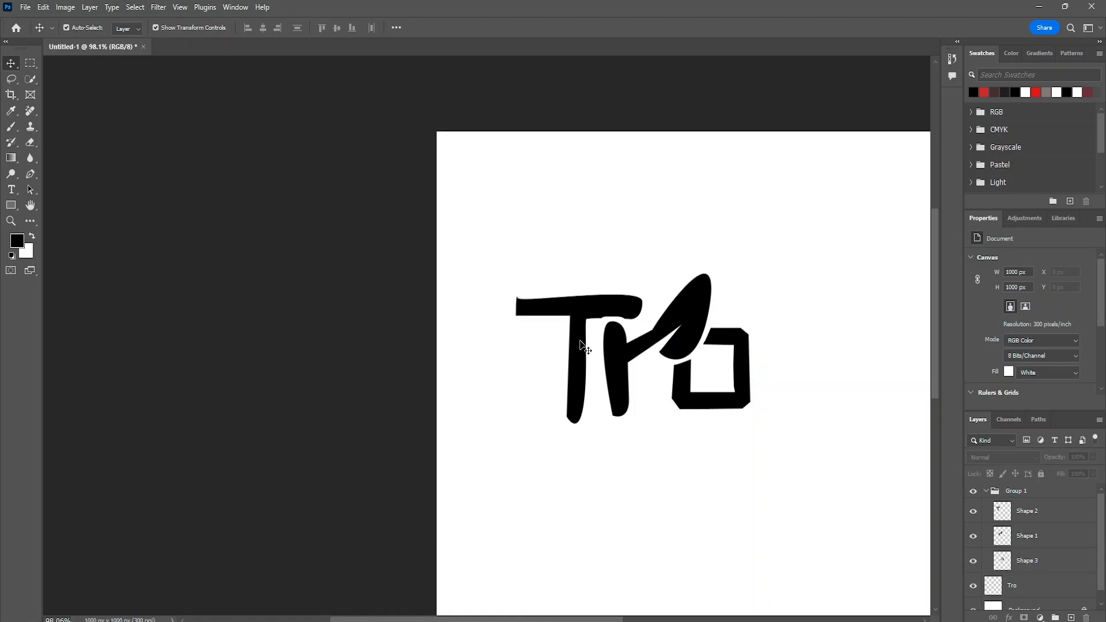
- Select the T on the Shape 2 layer and set the foreground color to a soft red
left_click(581, 311)
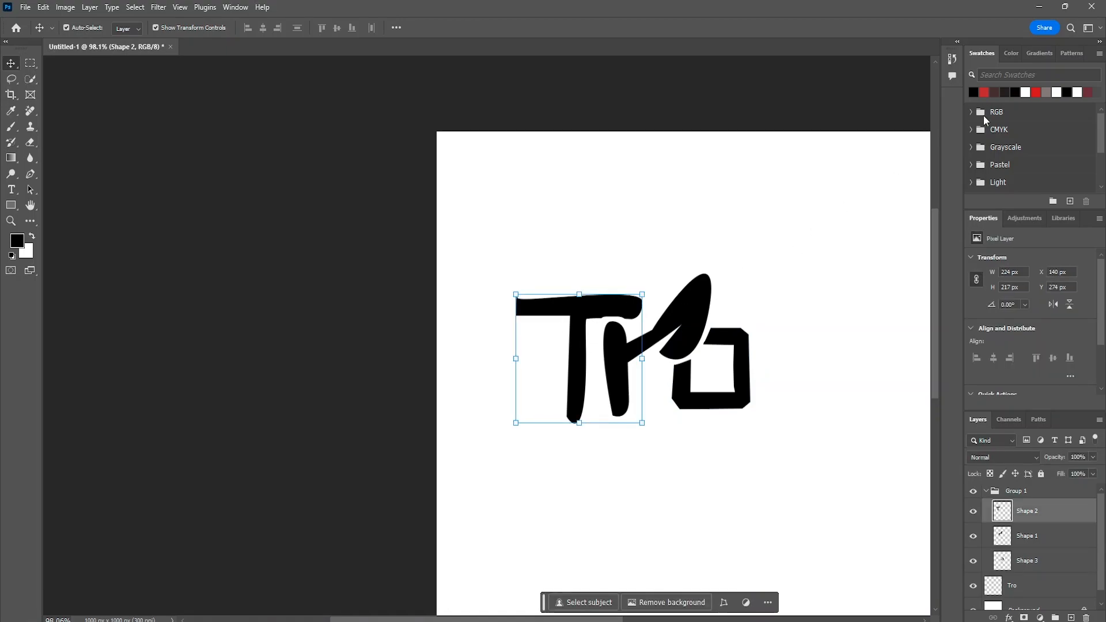
left_click(1011, 55)
left_click_drag(1023, 98, 1049, 90)
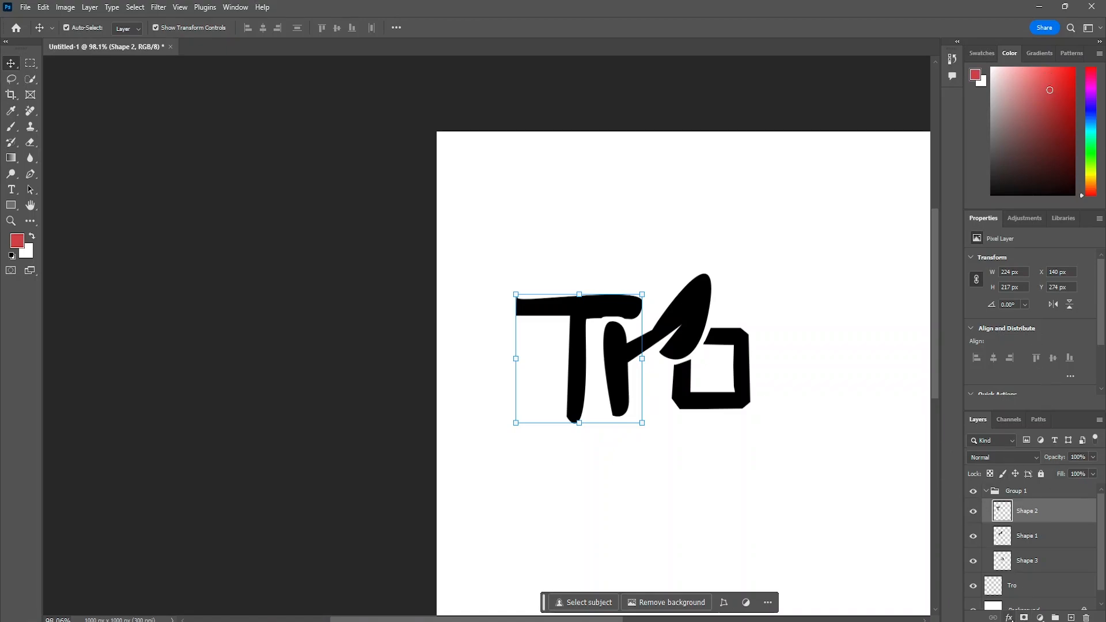
- Add a Gradient Overlay to the T on the Shape 2 layer and set its blend mode to Normal
left_click(1009, 617)
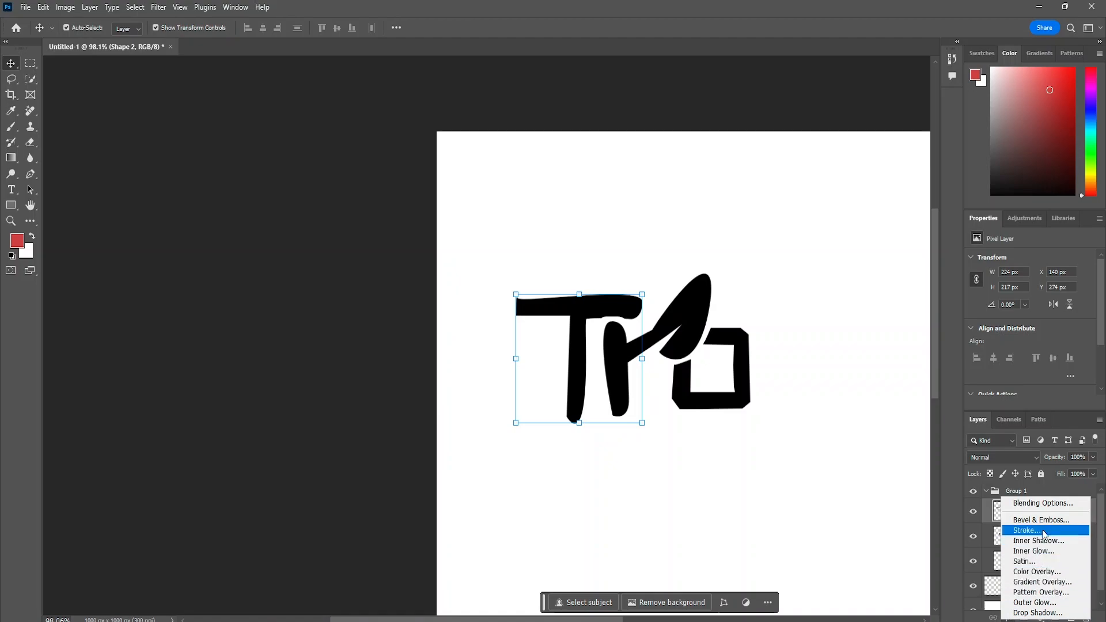
left_click(1039, 583)
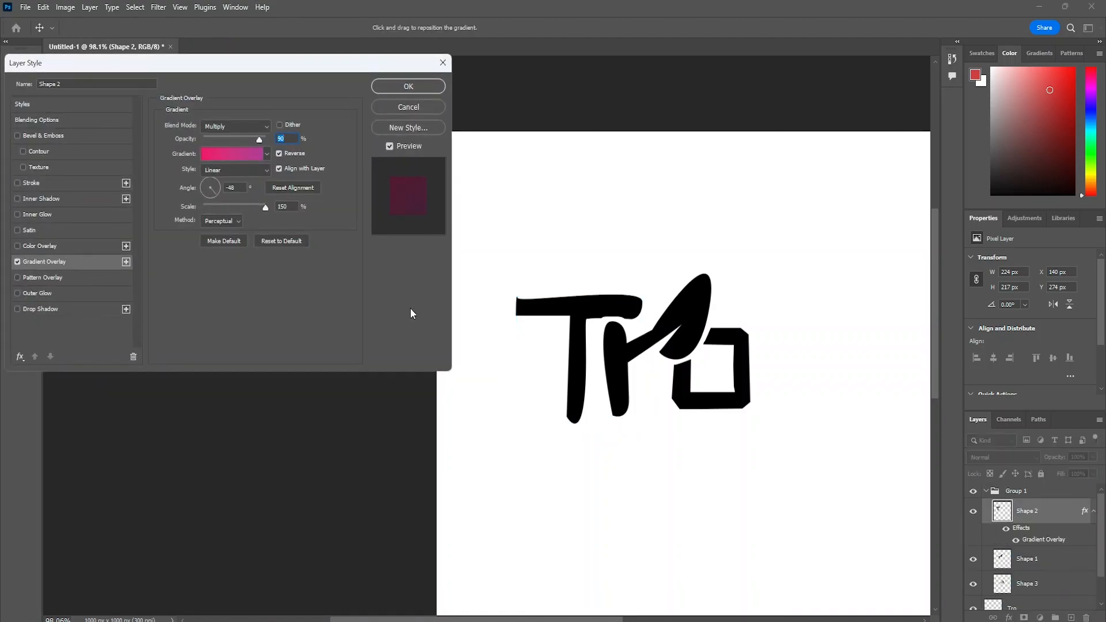
left_click(17, 261)
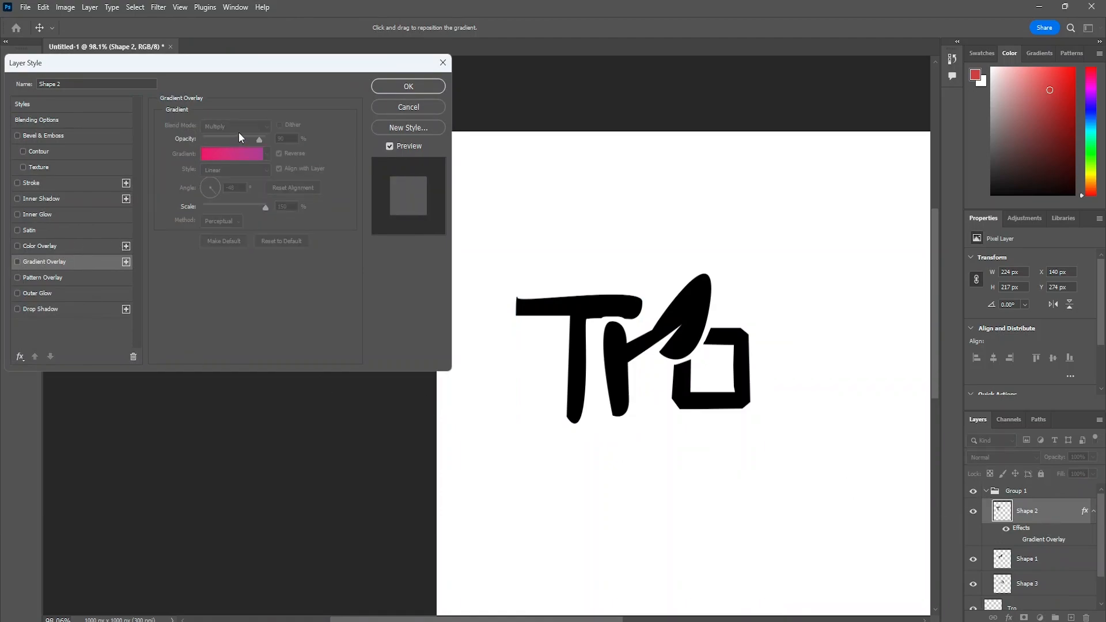
left_click(17, 262)
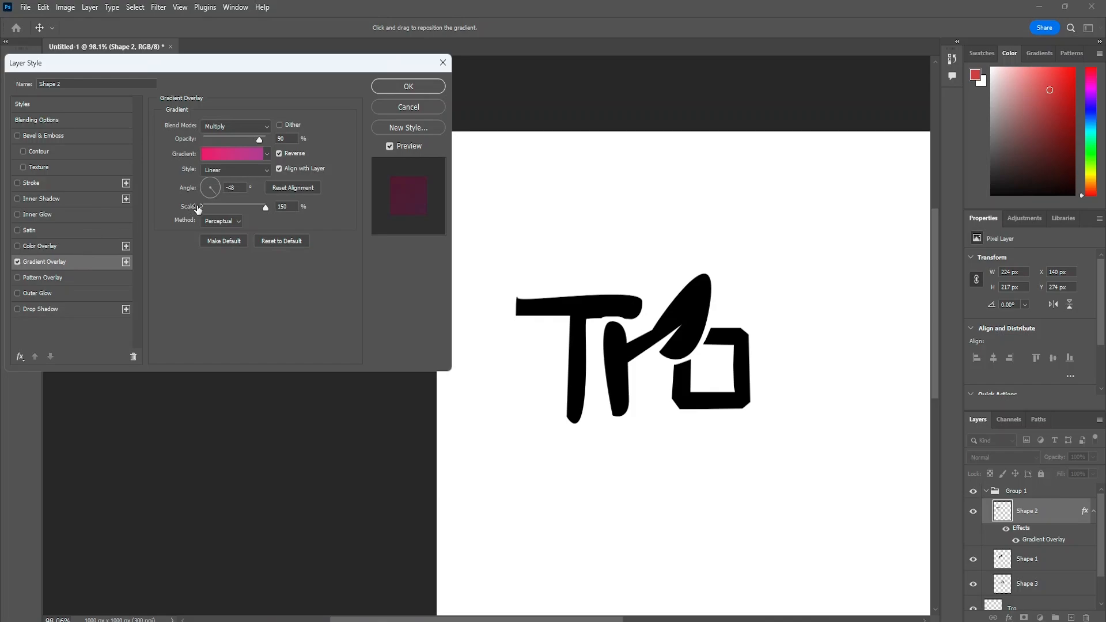
left_click(269, 124)
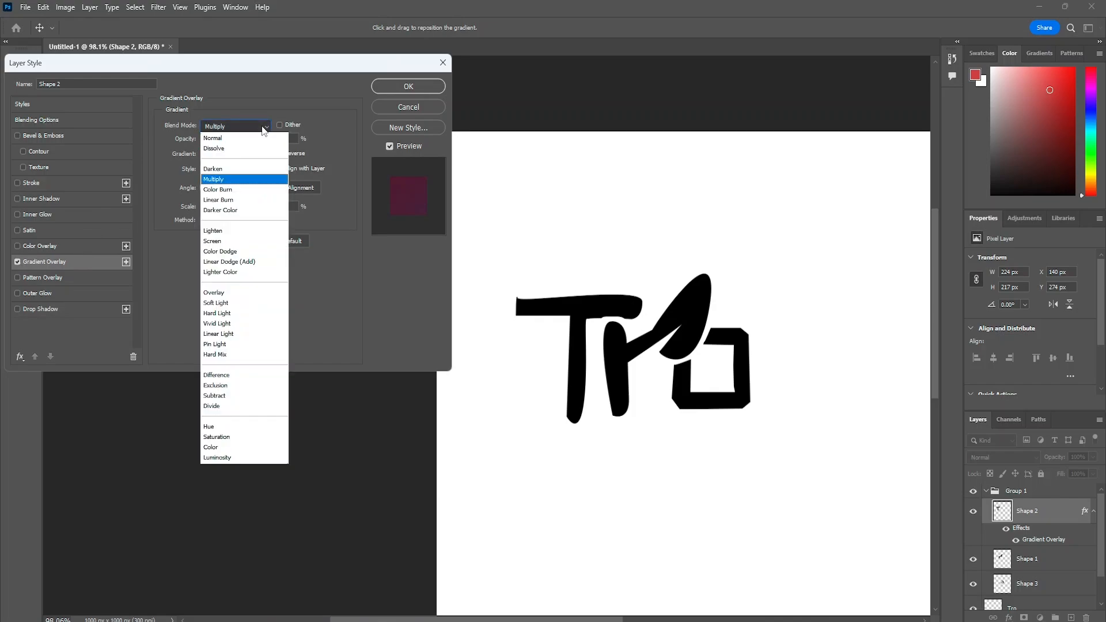
left_click(220, 136)
- Apply the Green_03 preset from the Greens gradients to the T's Gradient Overlay
left_click(266, 155)
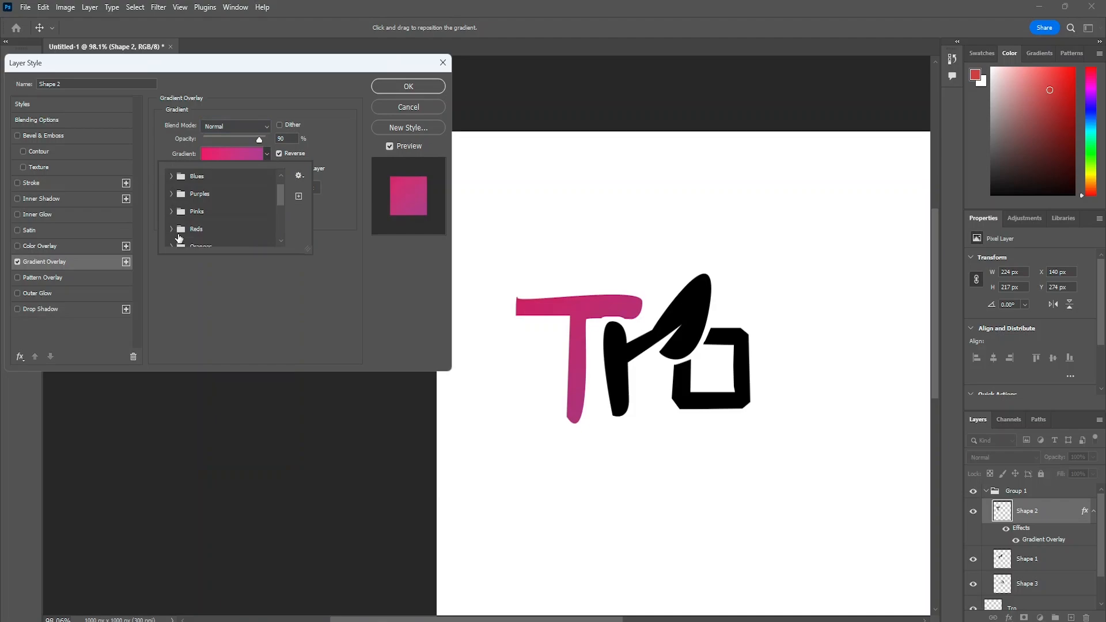
scroll(174, 236, "down", 3)
left_click(173, 235)
scroll(202, 234, "down", 1)
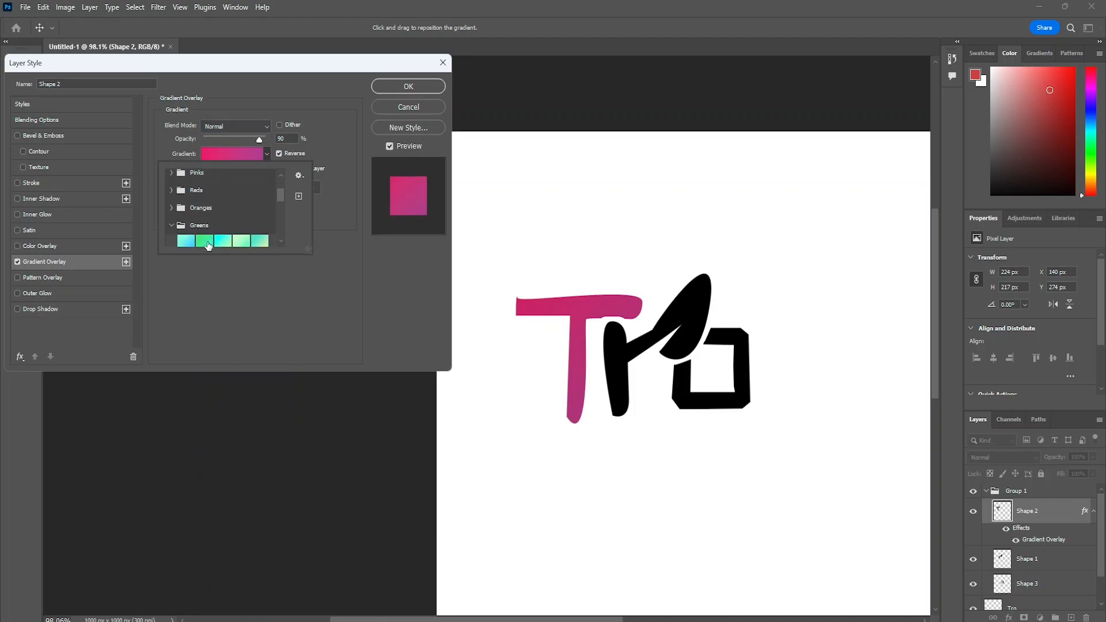
left_click(225, 237)
left_click(224, 237)
scroll(224, 237, "down", 1)
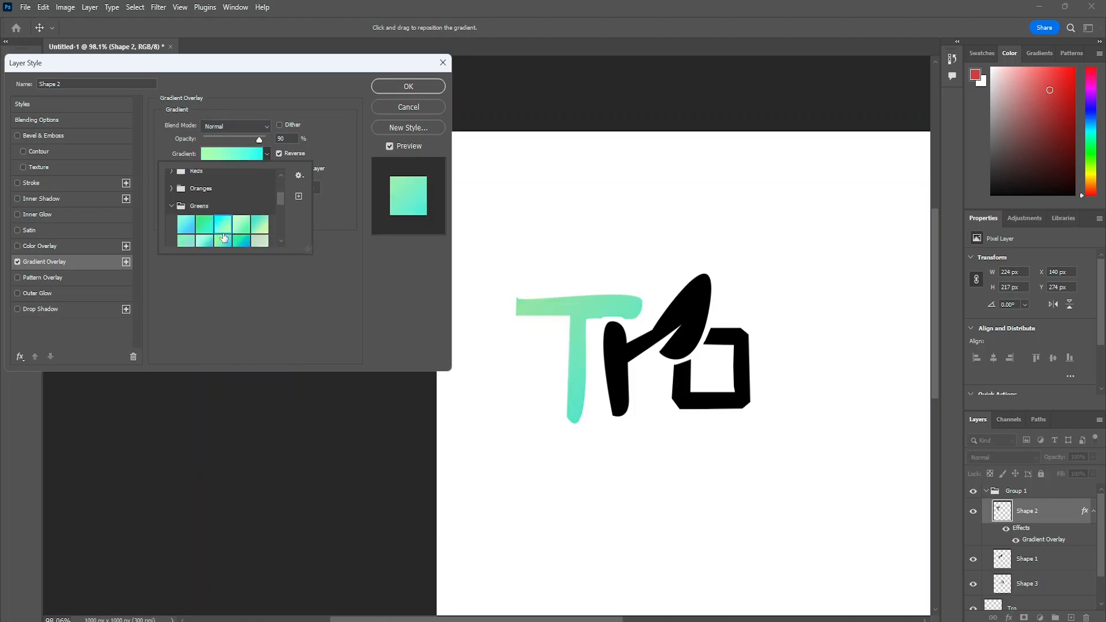
- Move the cyan color stop and the opacity stop at the green end inward in the T's gradient, and apply the layer style
left_click(260, 154)
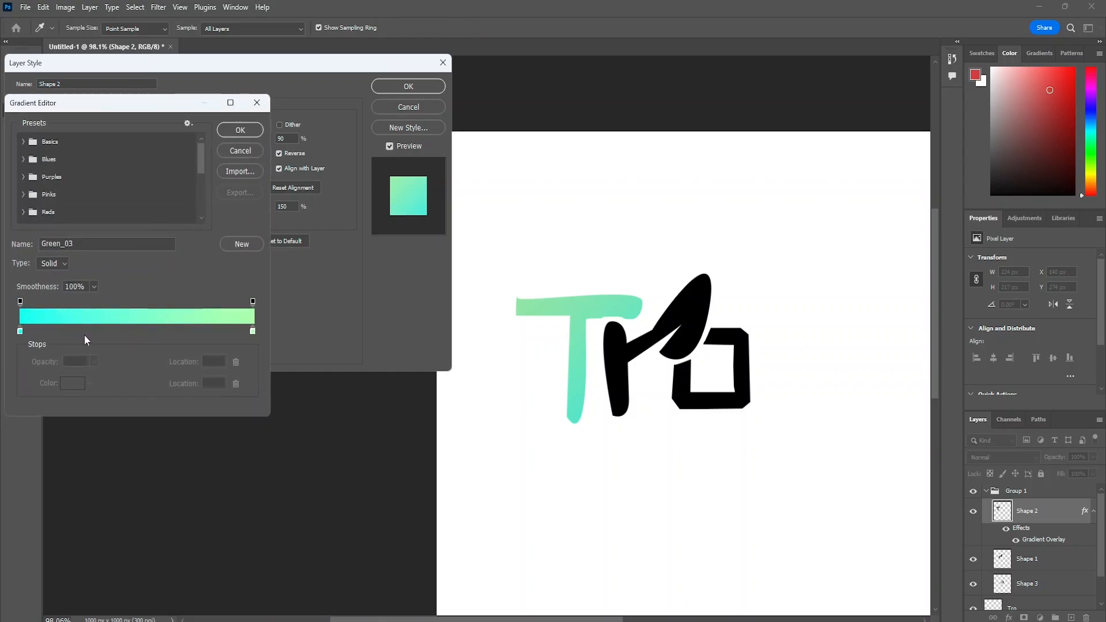
left_click_drag(21, 332, 78, 331)
left_click_drag(250, 304, 213, 303)
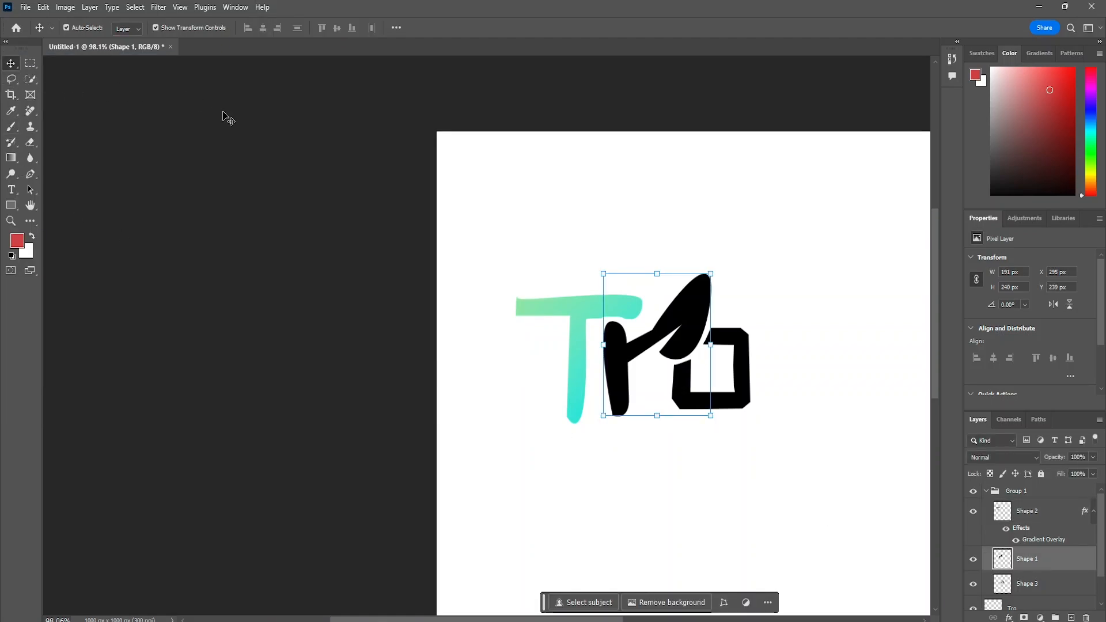
- Add a Gradient Overlay to the leaf-armed r on the Shape 1 layer and set its style to Radial
left_click(1008, 618)
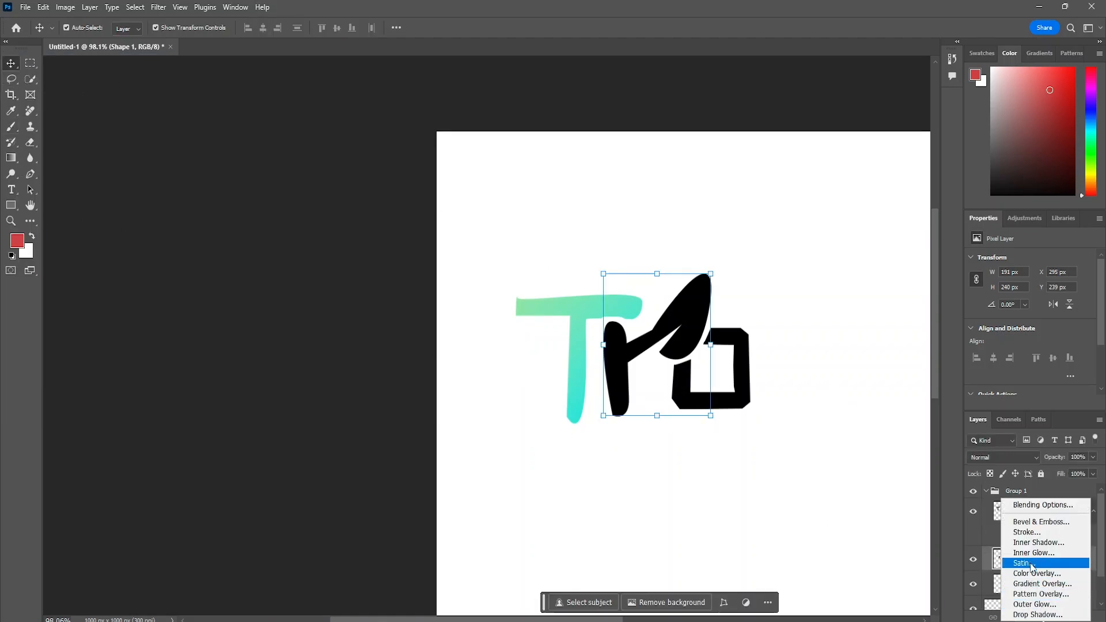
left_click(1038, 585)
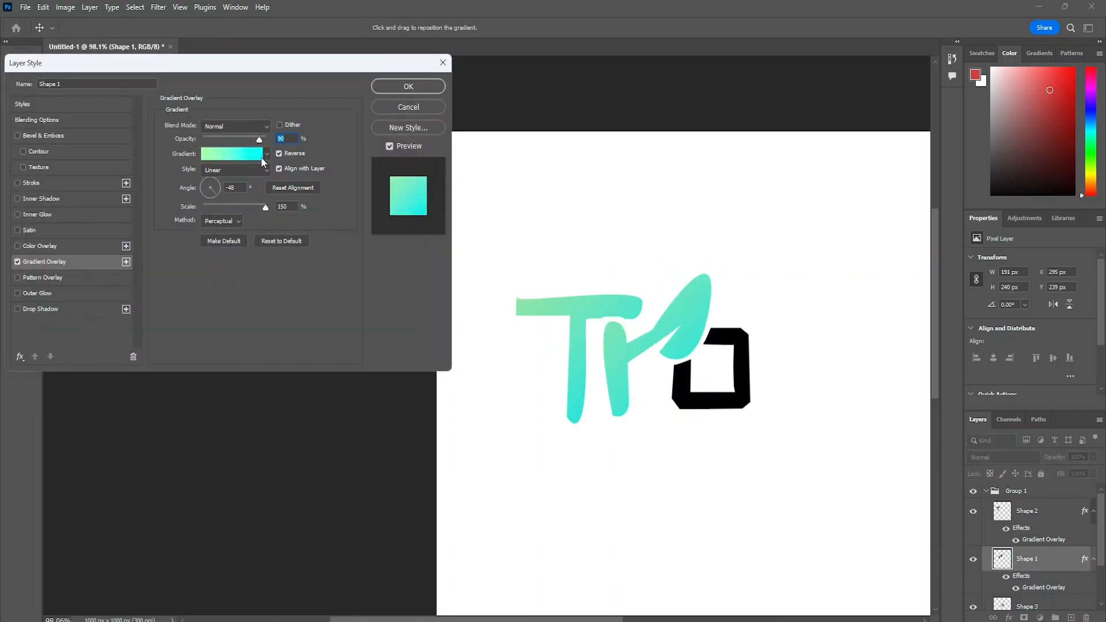
left_click(252, 171)
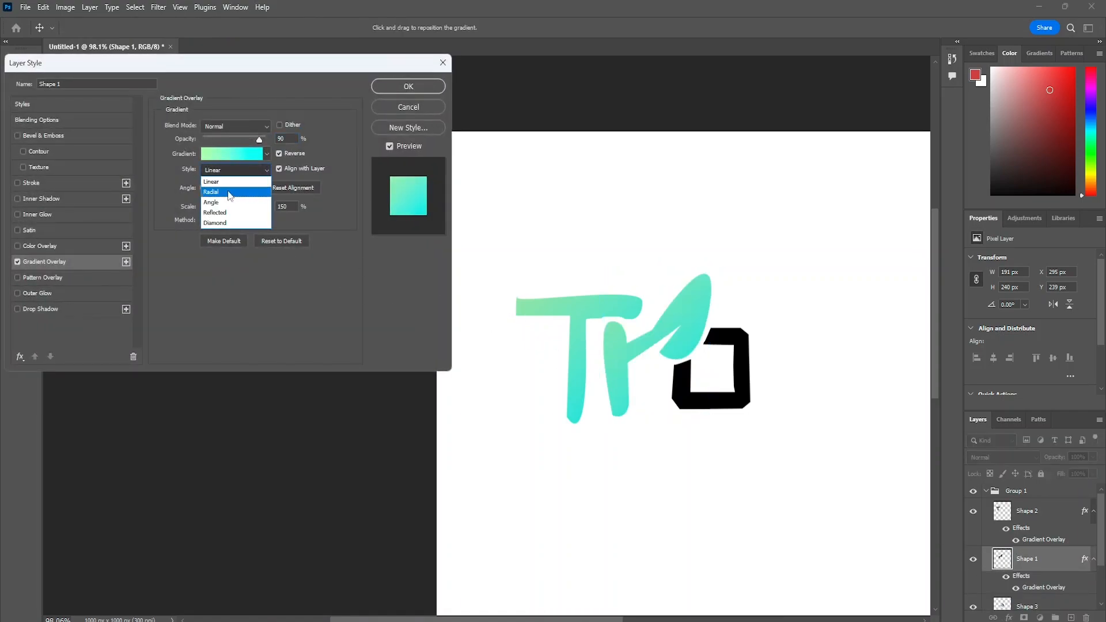
left_click(230, 188)
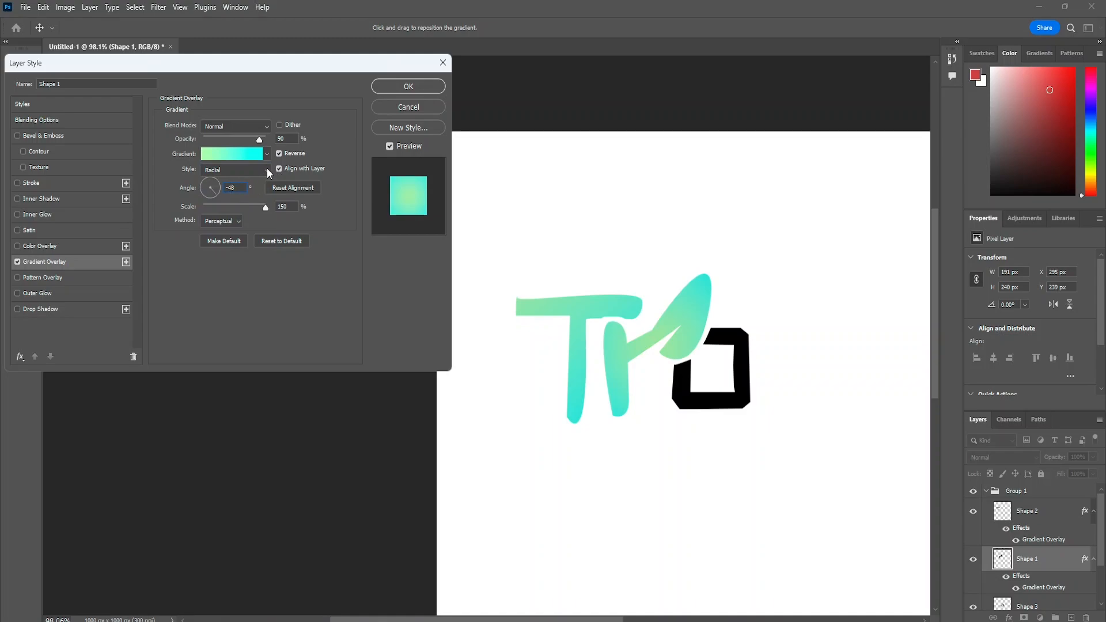
- Apply a blue-to-green preset from the Greens gradients to the r's overlay at 90% opacity and accept the layer style
left_click(267, 153)
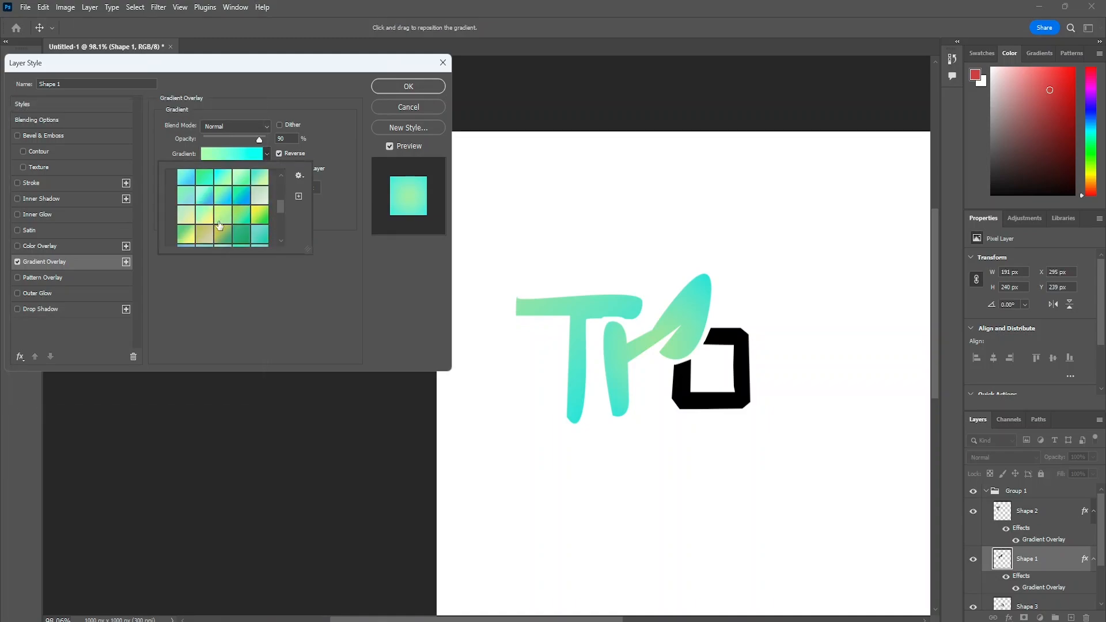
left_click(259, 214)
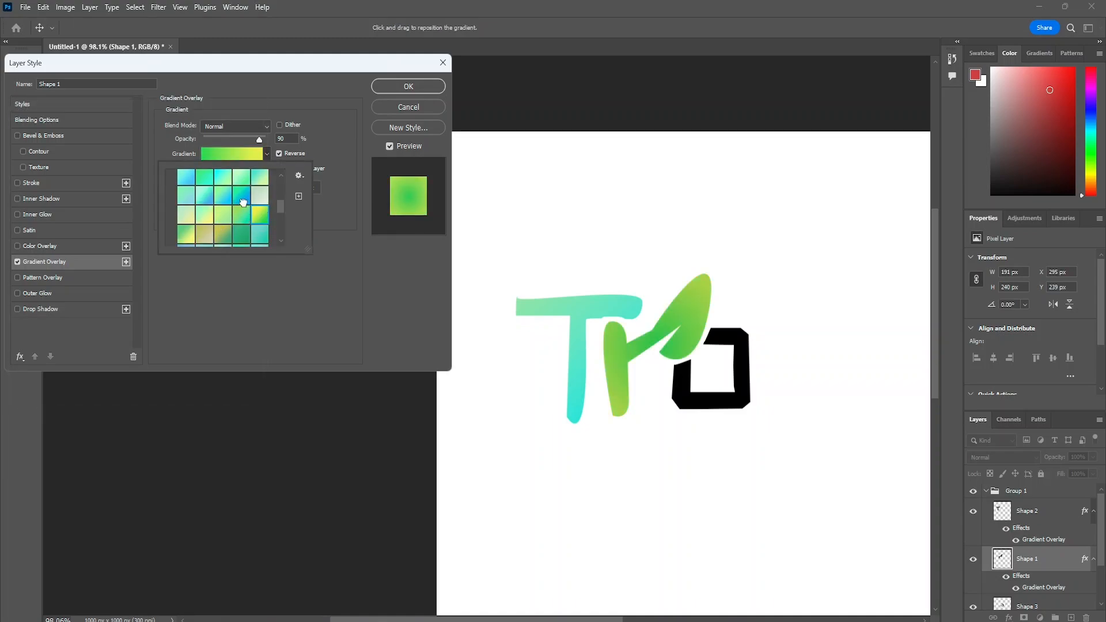
left_click(243, 201)
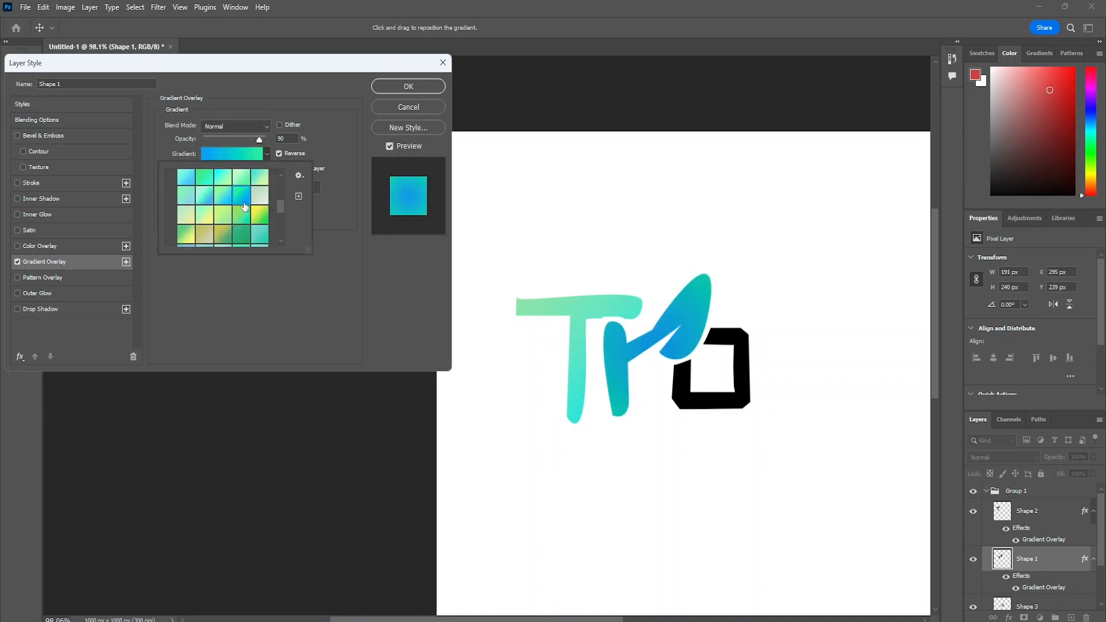
left_click(320, 141)
mouse_move(260, 142)
left_mouse_down()
mouse_move(244, 141)
mouse_move(260, 142)
left_mouse_up()
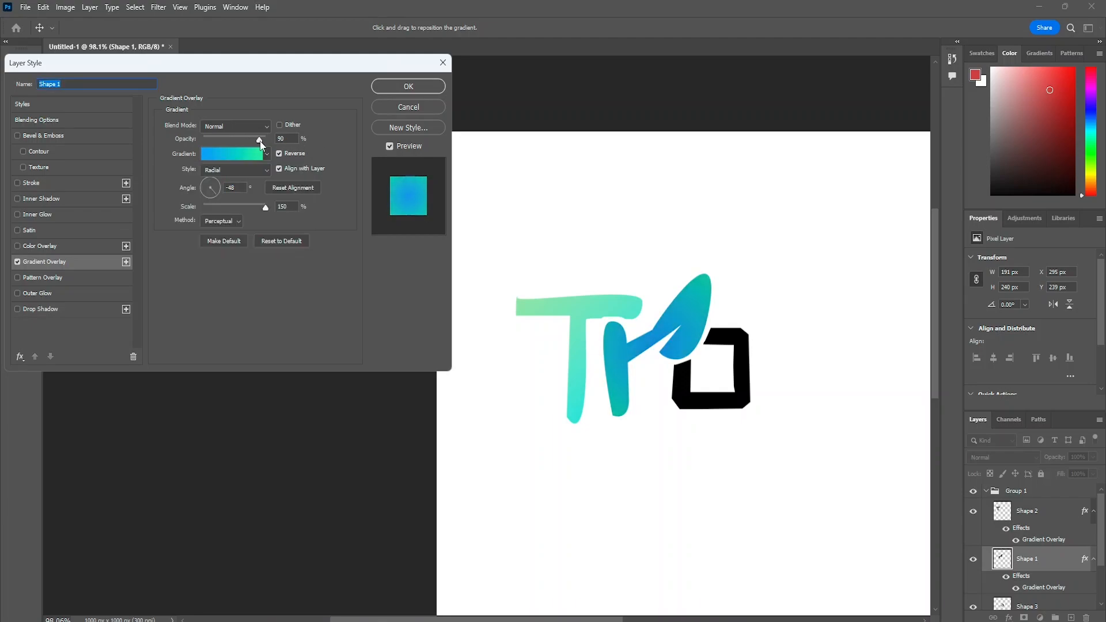
left_click(393, 88)
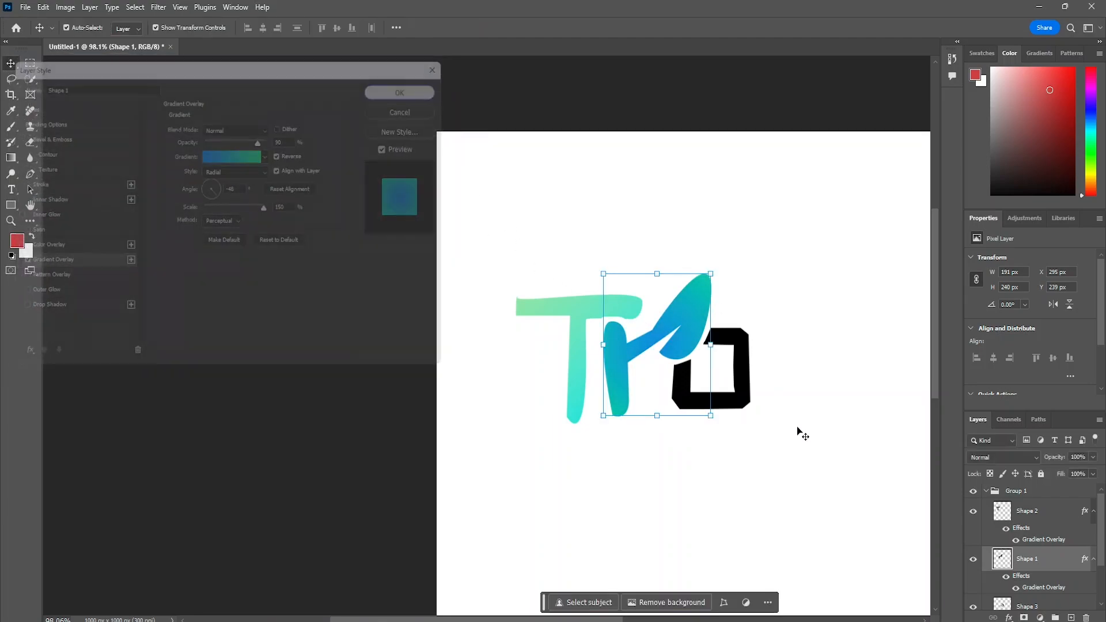
- Add a radial Gradient Overlay to the o on the Shape 3 layer with a yellow-to-green preset at 100% opacity
scroll(1071, 590, "down", 1)
left_click(1054, 599)
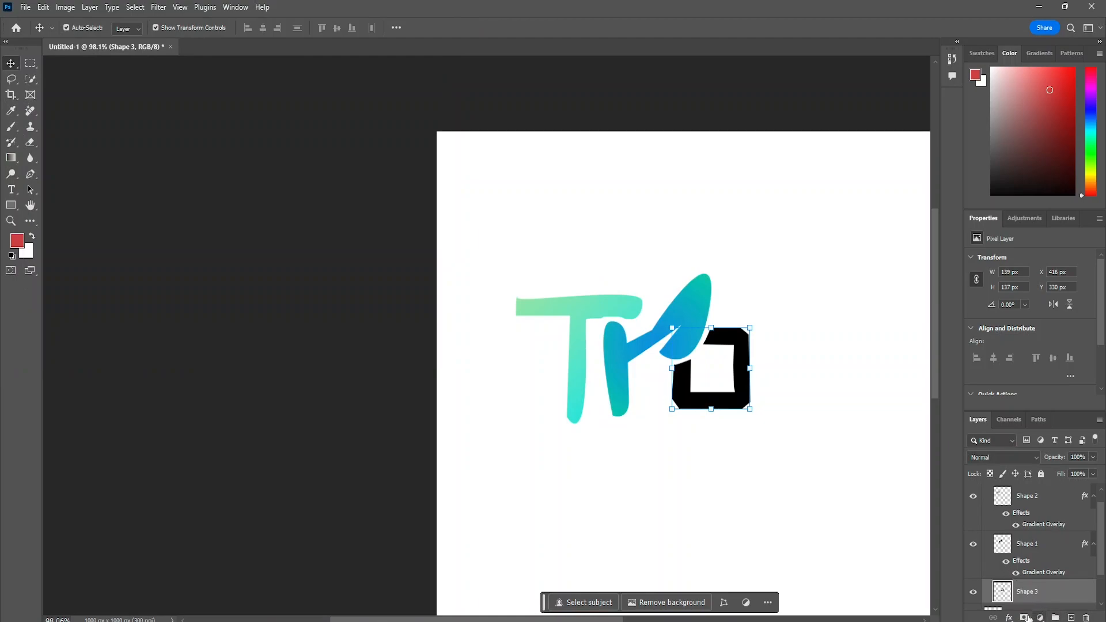
left_click(1009, 617)
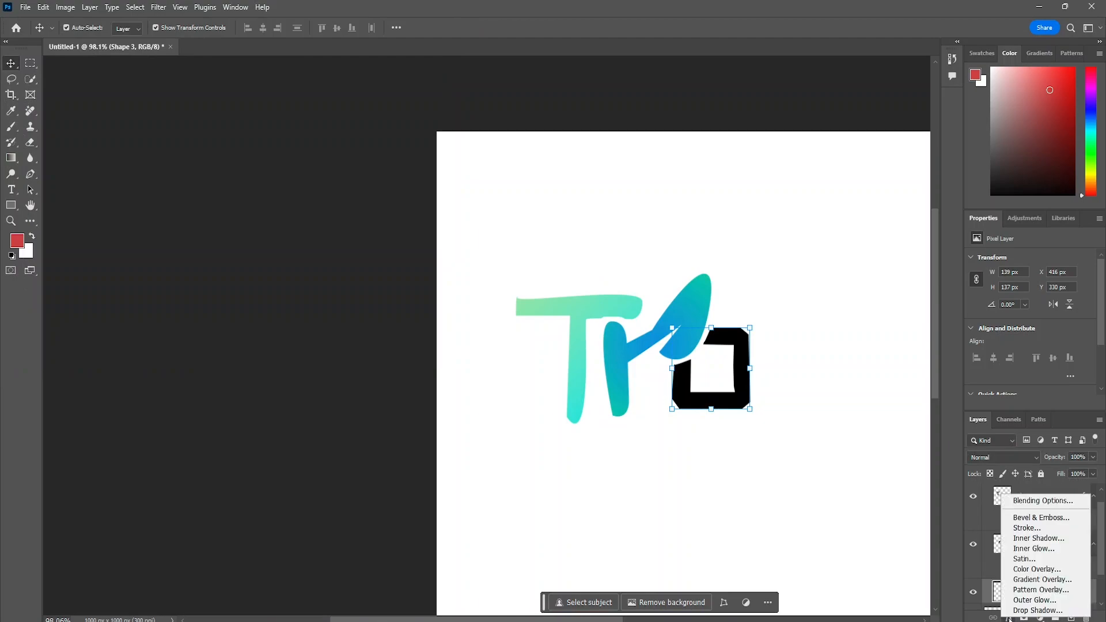
left_click(1040, 587)
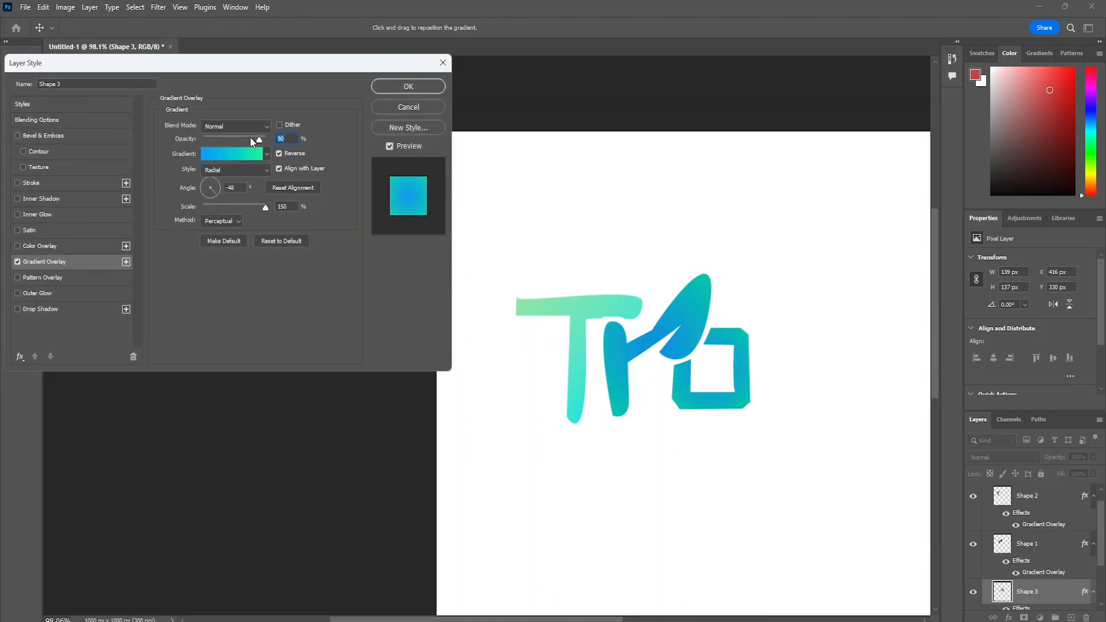
left_click(265, 154)
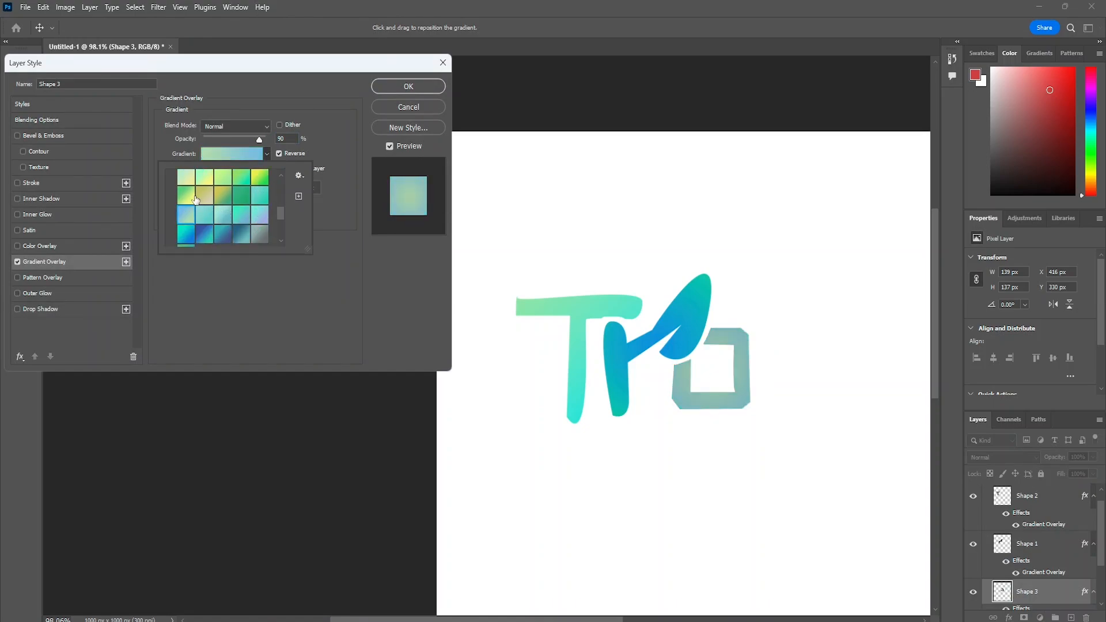
scroll(186, 202, "up", 2)
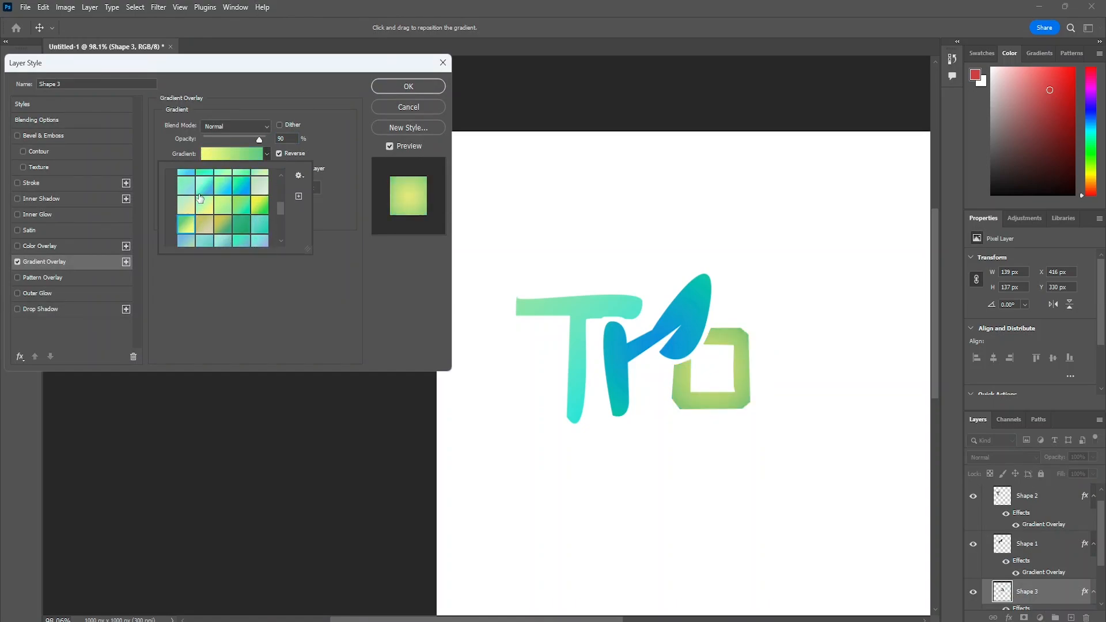
double_click(190, 224)
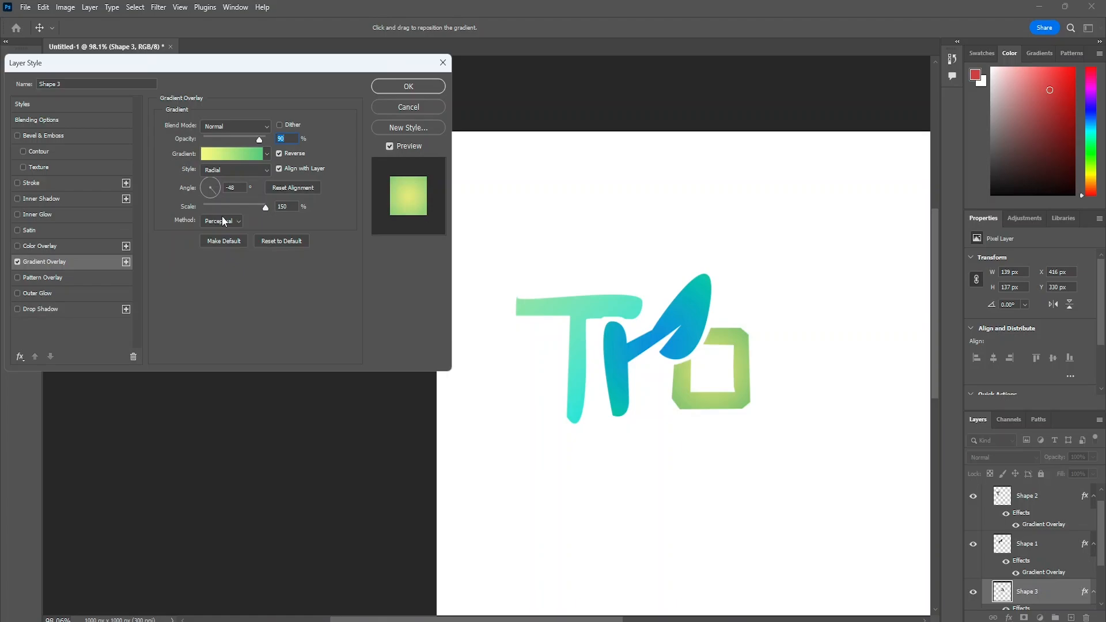
mouse_move(258, 137)
left_mouse_down()
mouse_move(248, 138)
mouse_move(272, 139)
left_mouse_up()
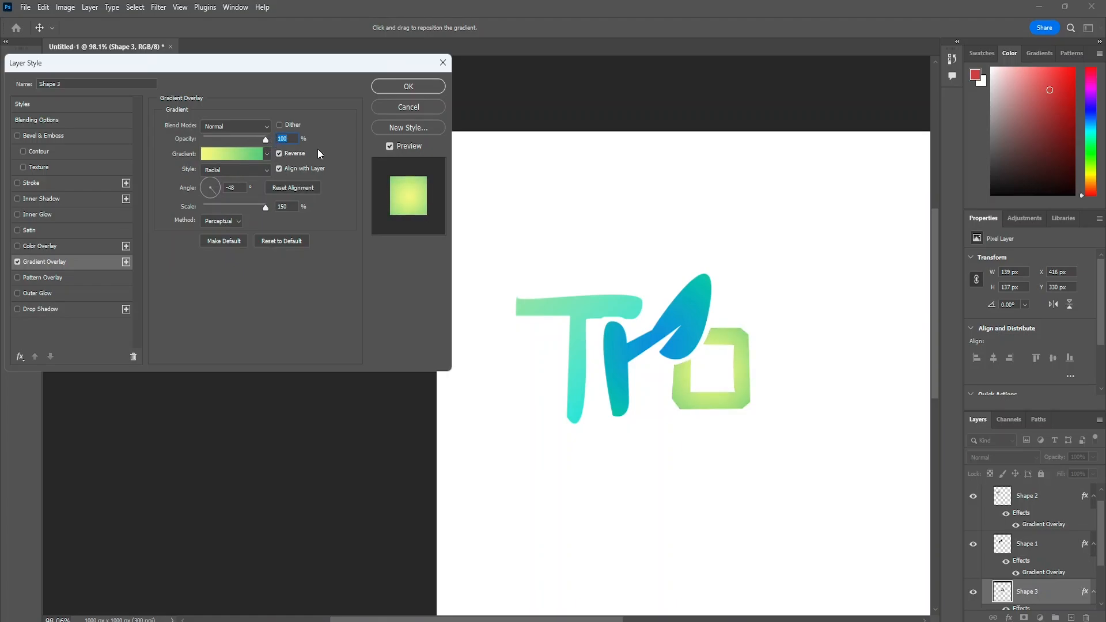
- Add a 1 px Stroke to the o with Outside position, 100% opacity and a Gradient fill type
left_click(17, 183)
left_click(73, 182)
mouse_move(210, 127)
left_mouse_down()
mouse_move(226, 126)
mouse_move(183, 131)
left_mouse_up()
left_click_drag(238, 167, 308, 174)
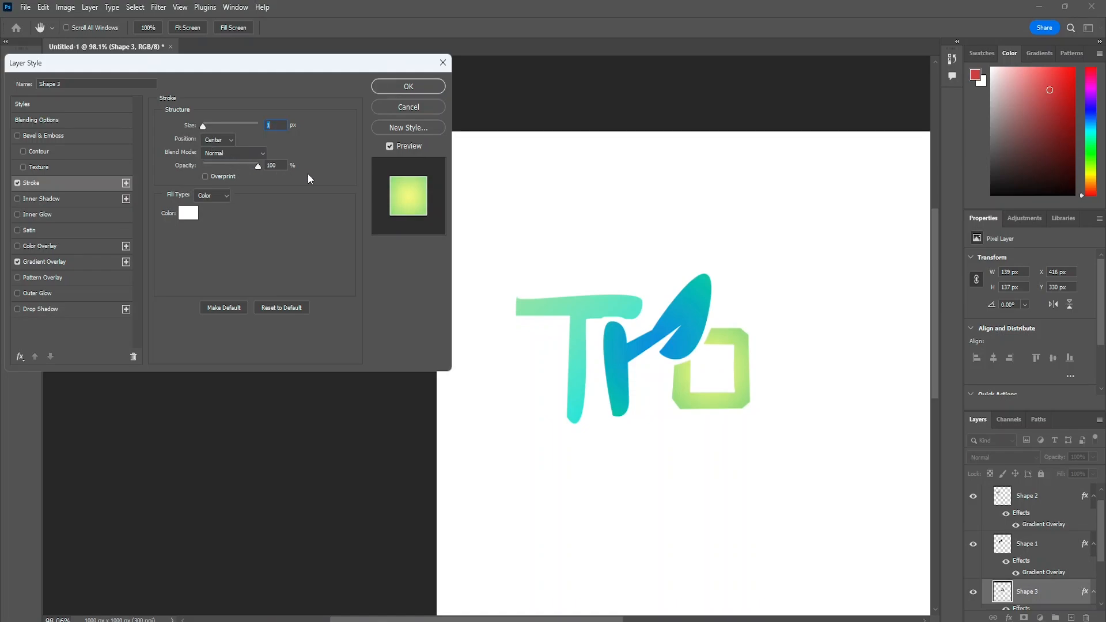
left_click(214, 141)
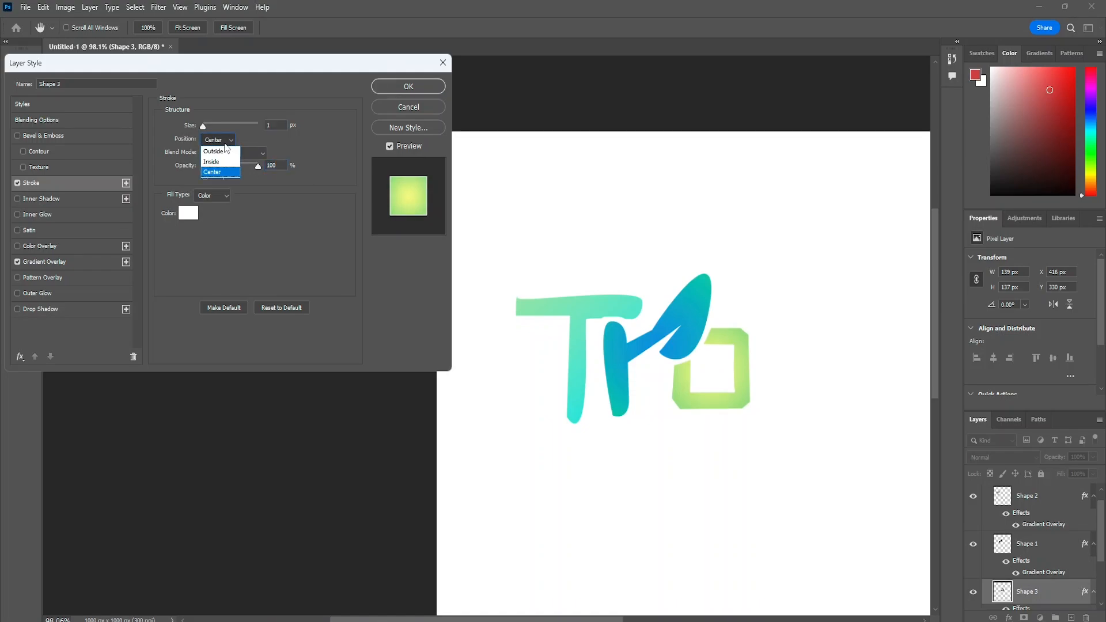
left_click(222, 155)
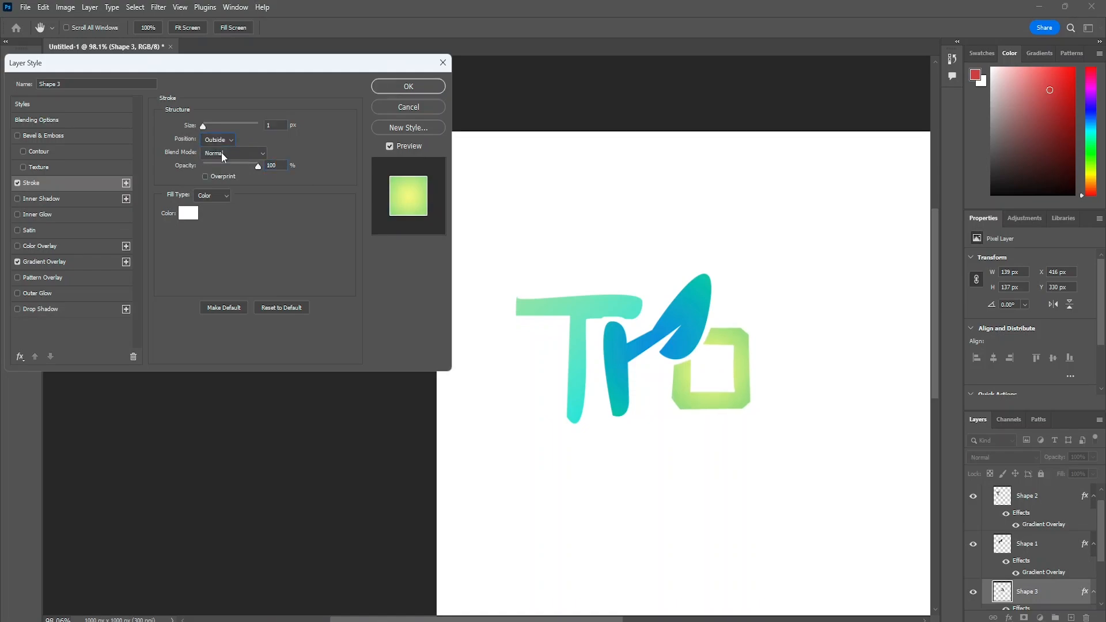
left_click(216, 198)
left_click(211, 217)
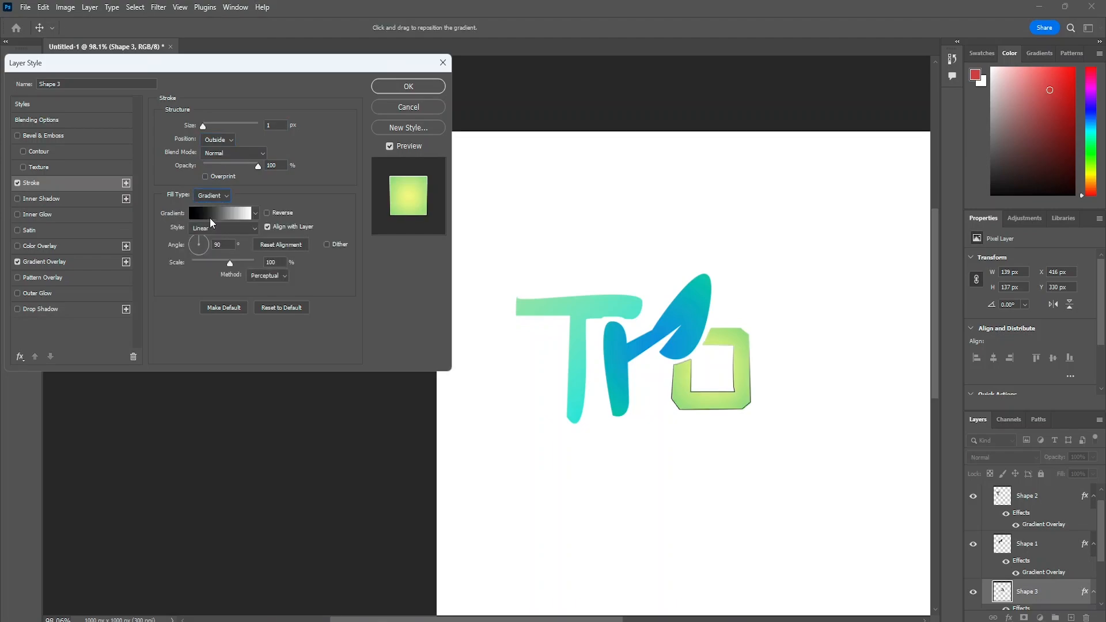
- Apply the pale-to-mint green preset from the Greens gradients to the o's stroke
left_click(255, 214)
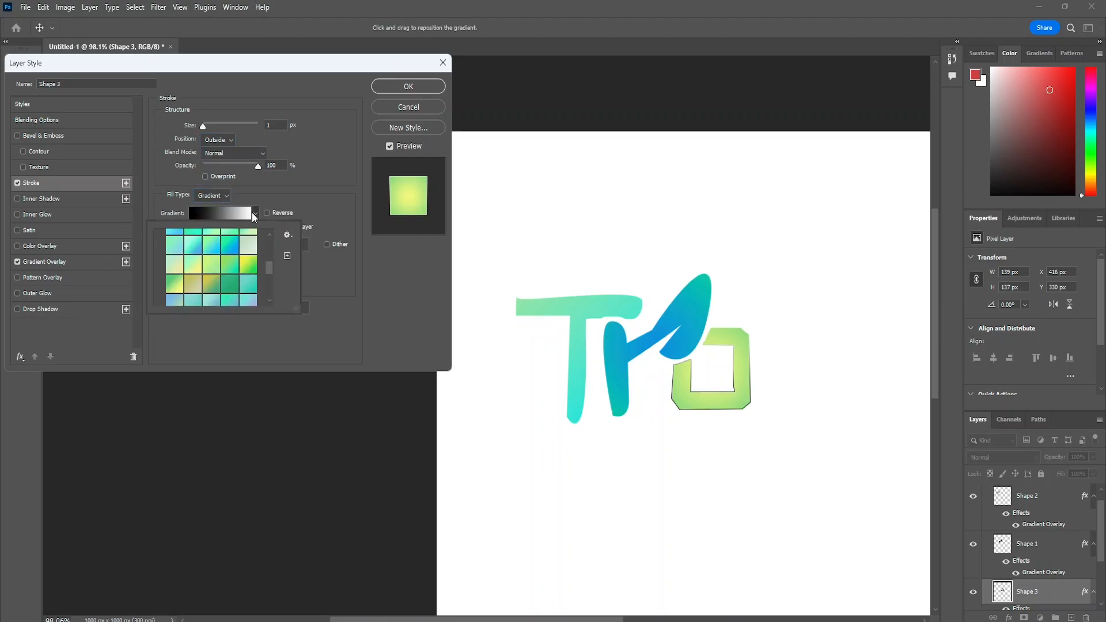
scroll(230, 262, "up", 1)
left_click(232, 264)
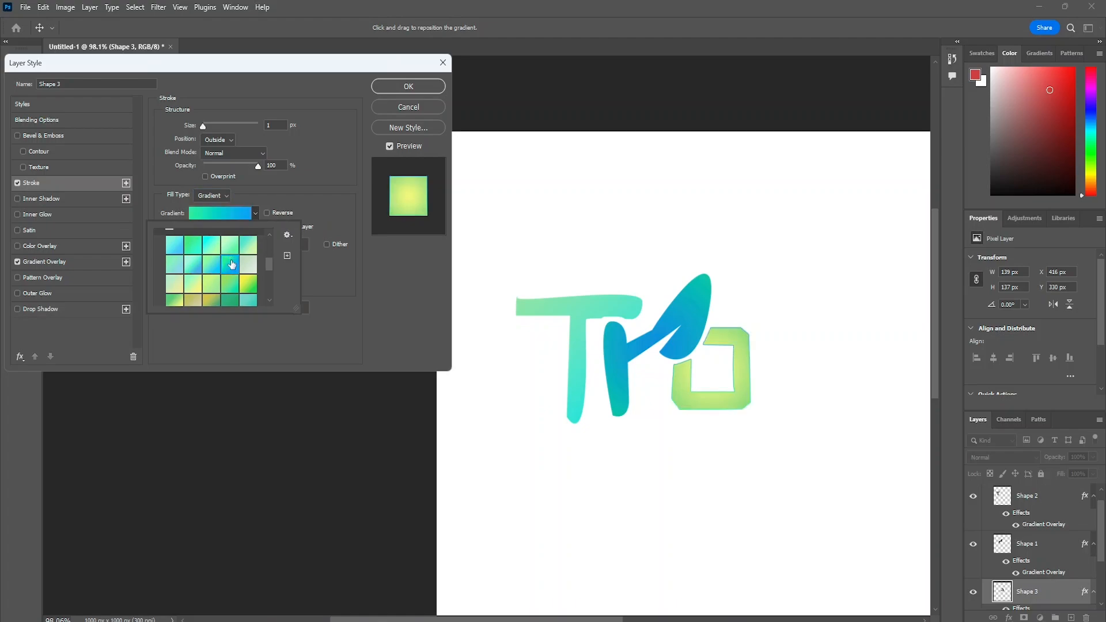
left_click(230, 244)
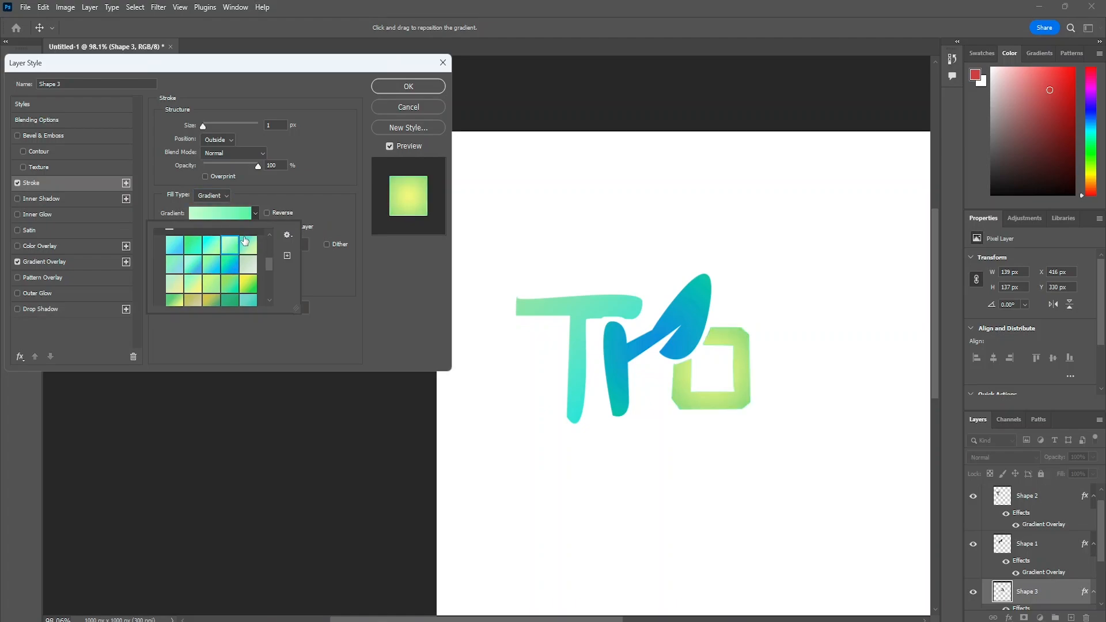
left_click(306, 193)
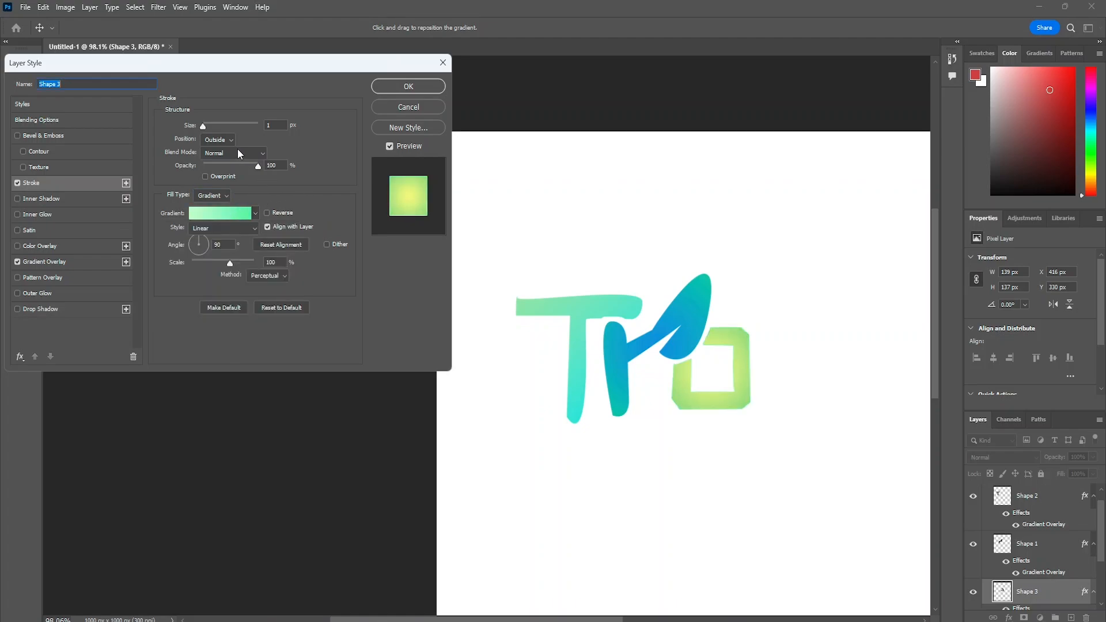
- Try the Inside position for the o's stroke, set it back to Outside, and apply the layer style
left_click(219, 140)
left_click(223, 164)
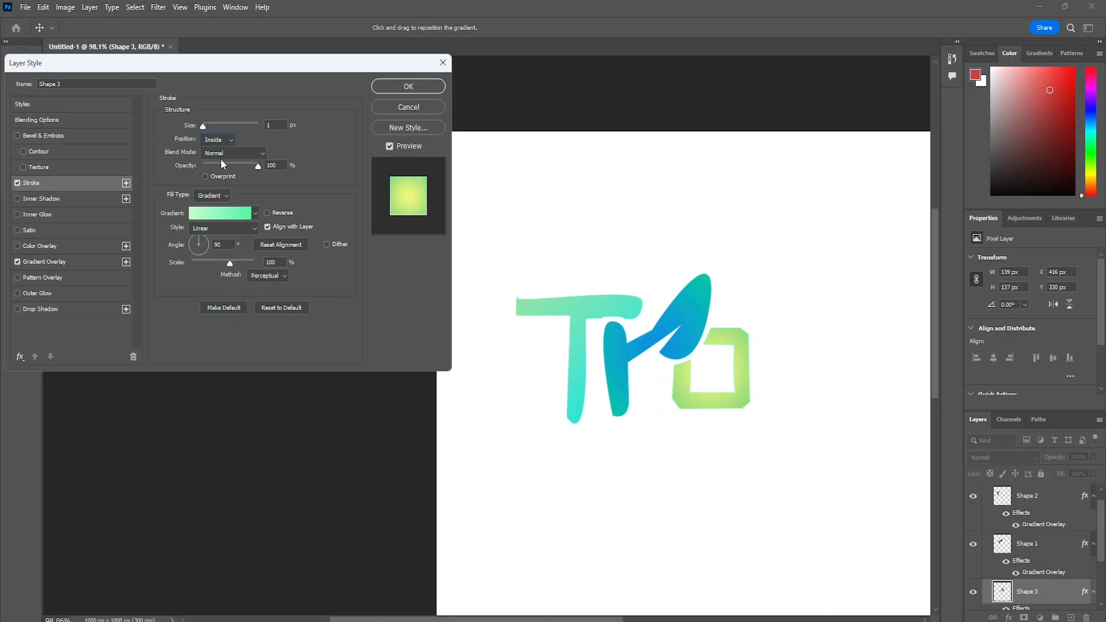
left_click(237, 150)
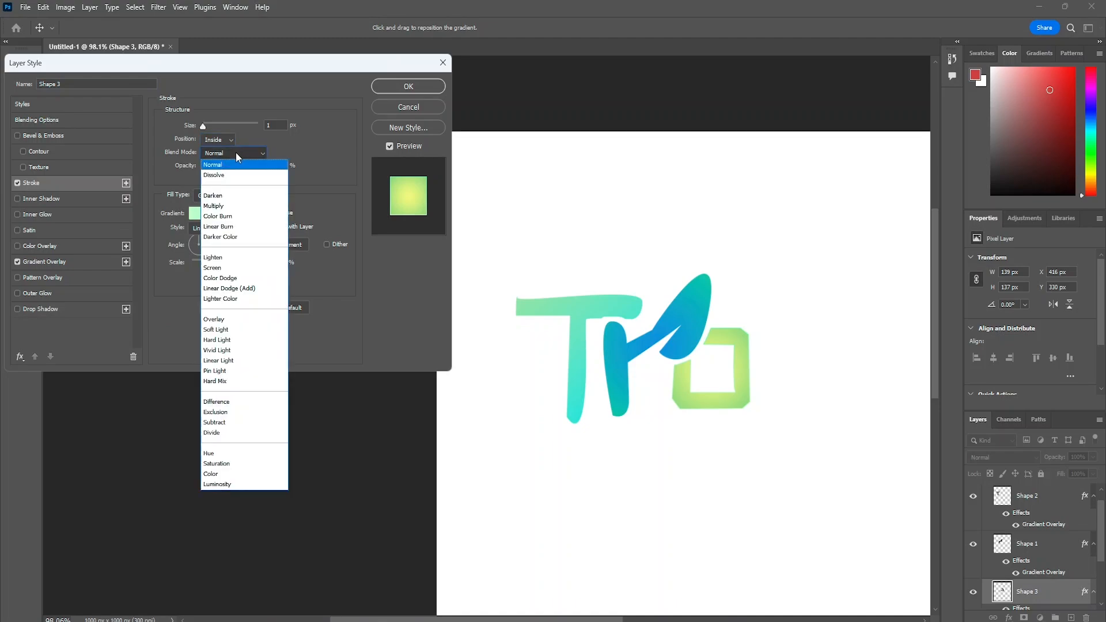
left_click(236, 152)
left_click(231, 140)
left_click(222, 151)
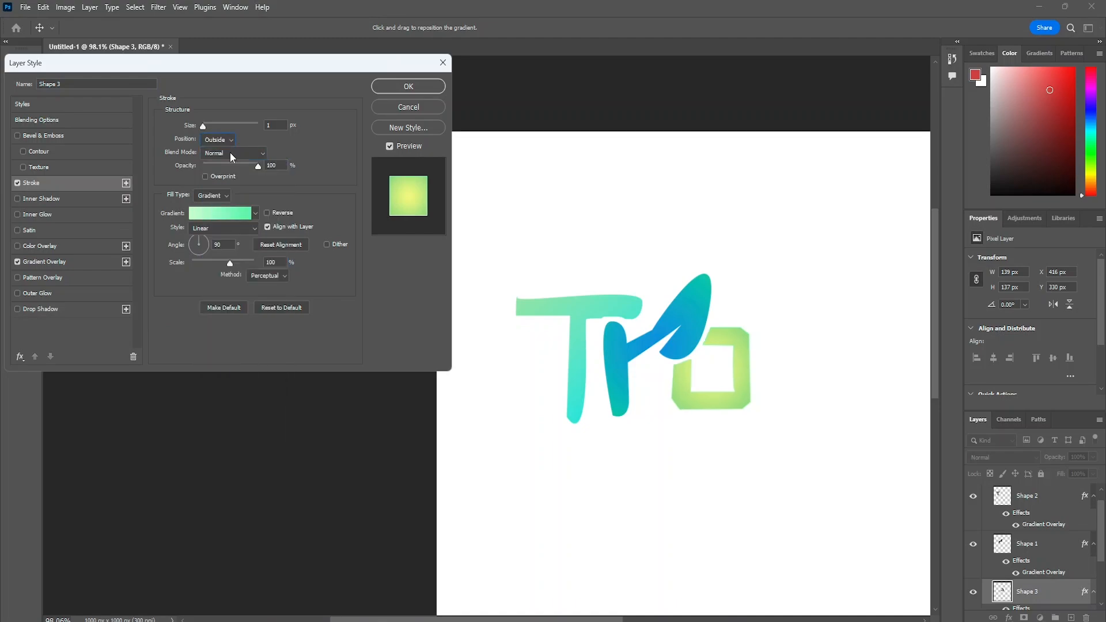
left_click(433, 88)
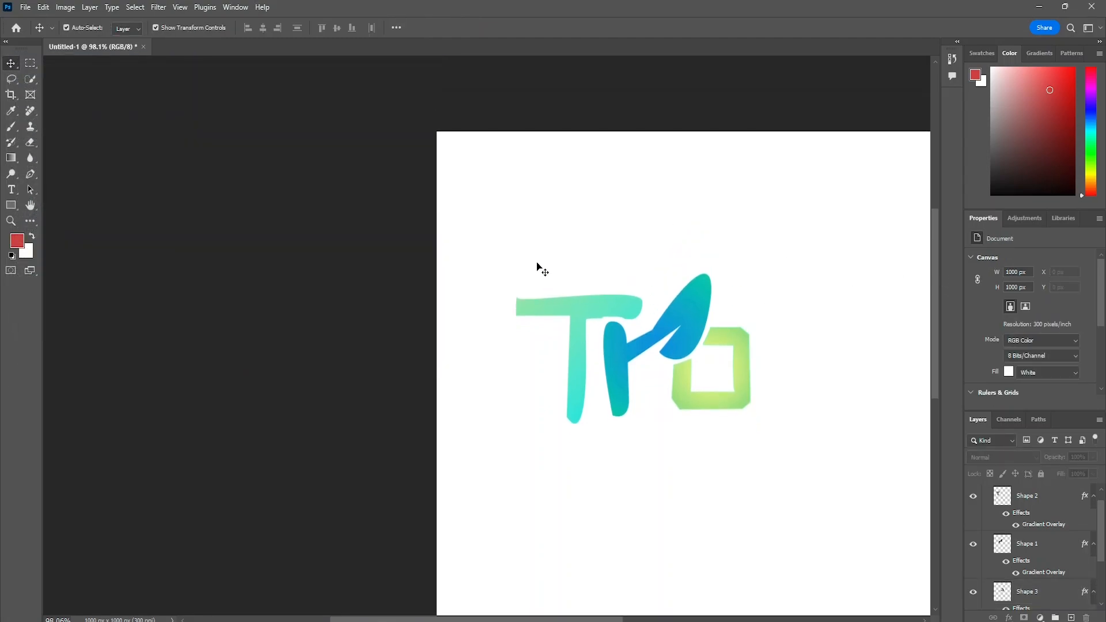
- Select the T, r and o letter shapes together on the canvas
left_click_drag(481, 242, 788, 461)
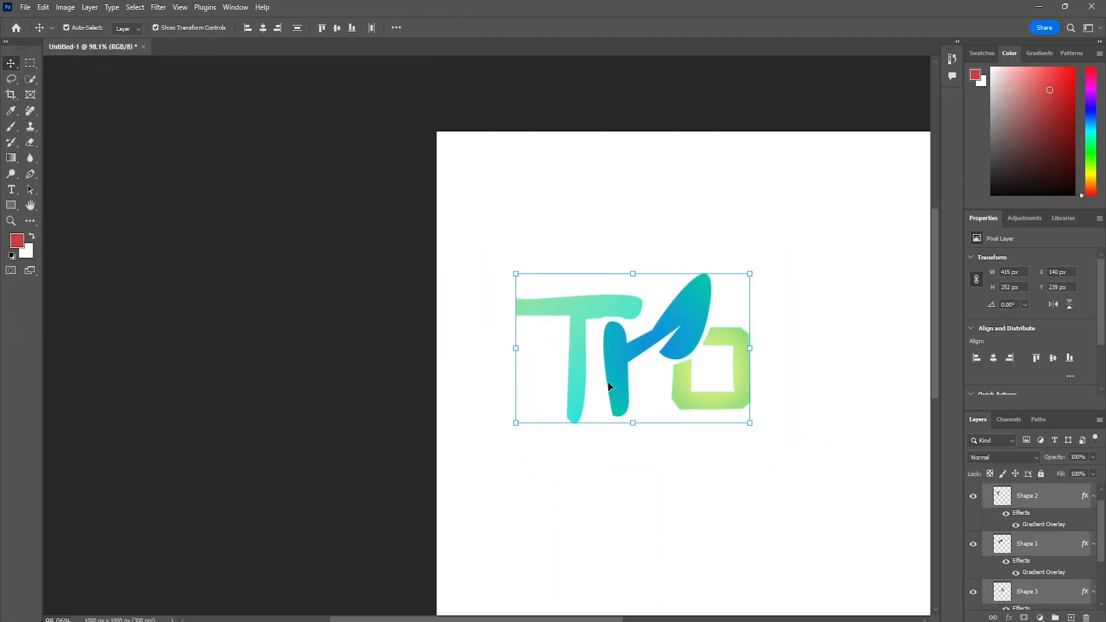
left_click_drag(493, 235, 786, 458)
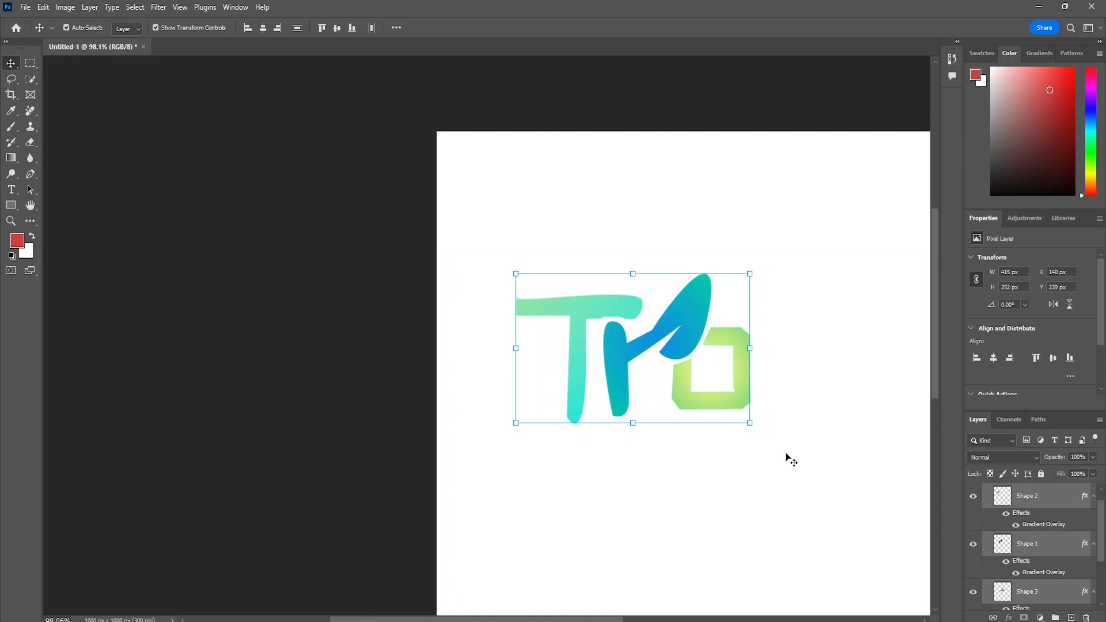
- Scale the selected T, r and o letter shapes up together proportionally to about 149%, keeping their upper-left corner in place
left_click_drag(749, 422, 847, 516)
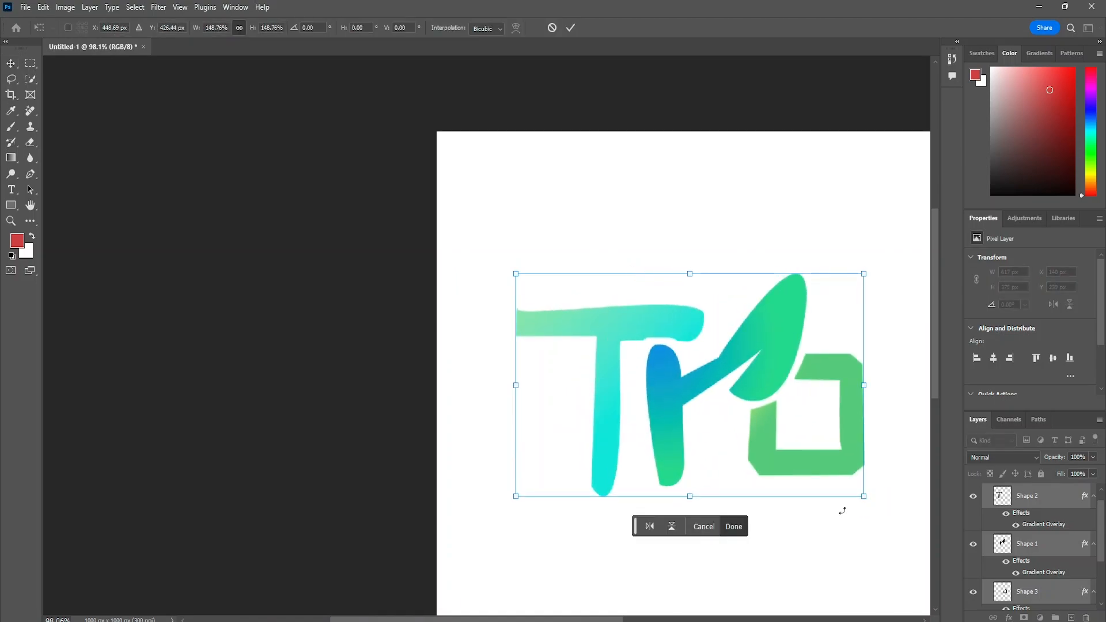
scroll(810, 473, "down", 5)
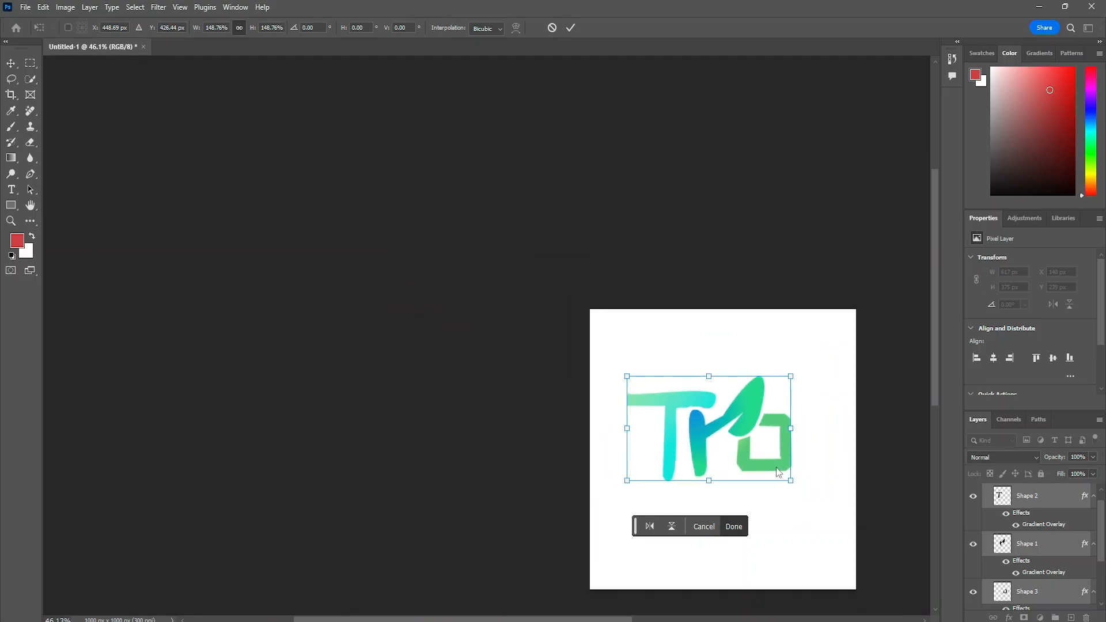
scroll(821, 453, "down", 2)
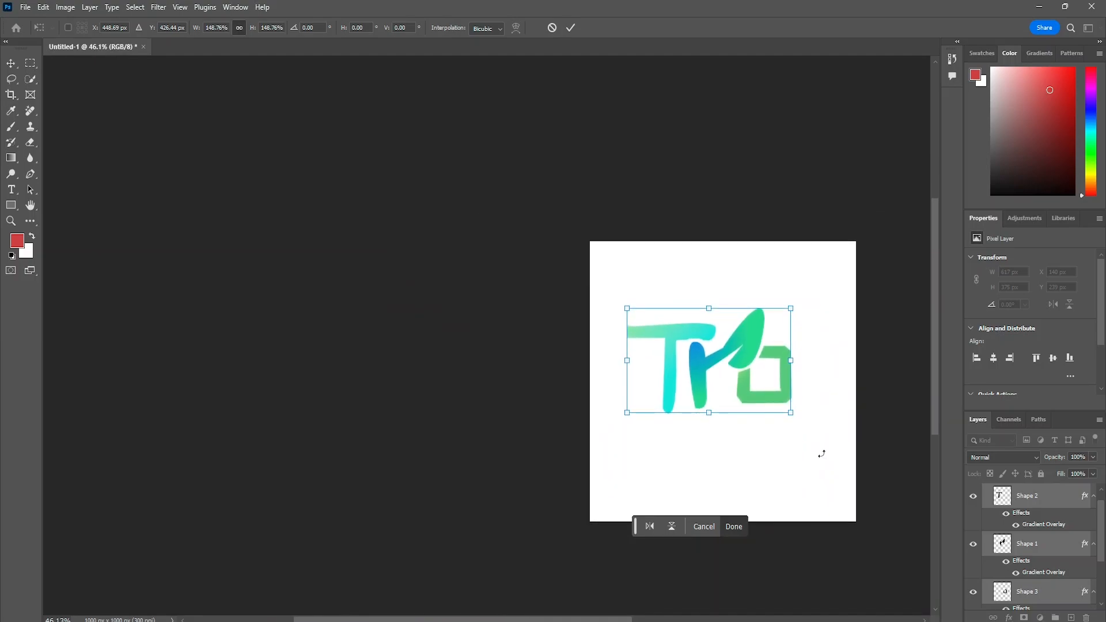